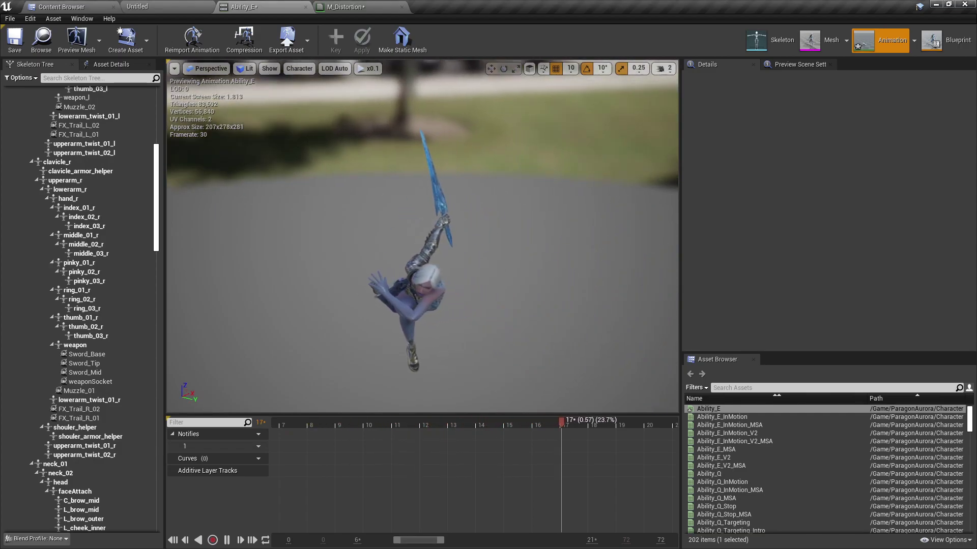
# - Create a Niagara emitter from the Empty template in the Niagara content folder and name it NE_Trail
pyautogui.click(84, 6)
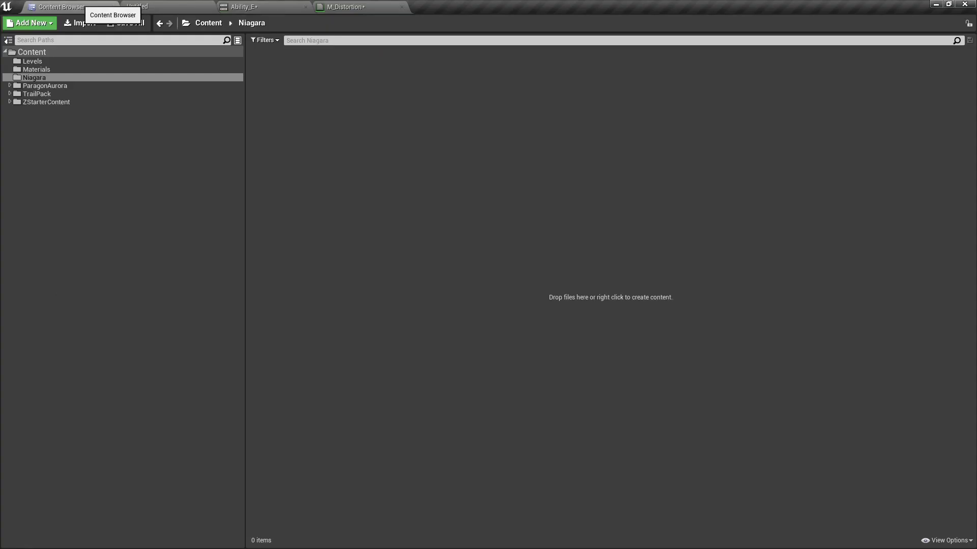
pyautogui.click(34, 77)
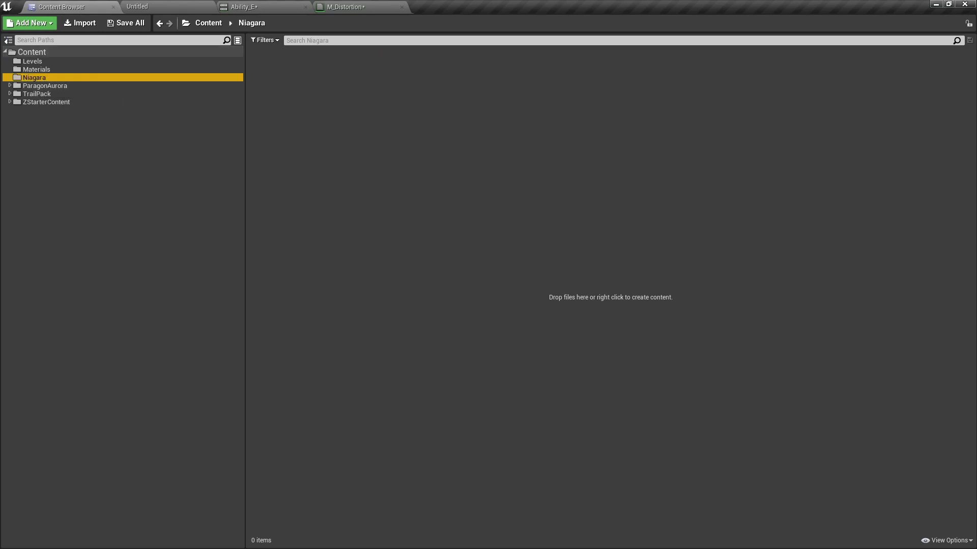
pyautogui.rightClick(432, 193)
pyautogui.rightClick(270, 68)
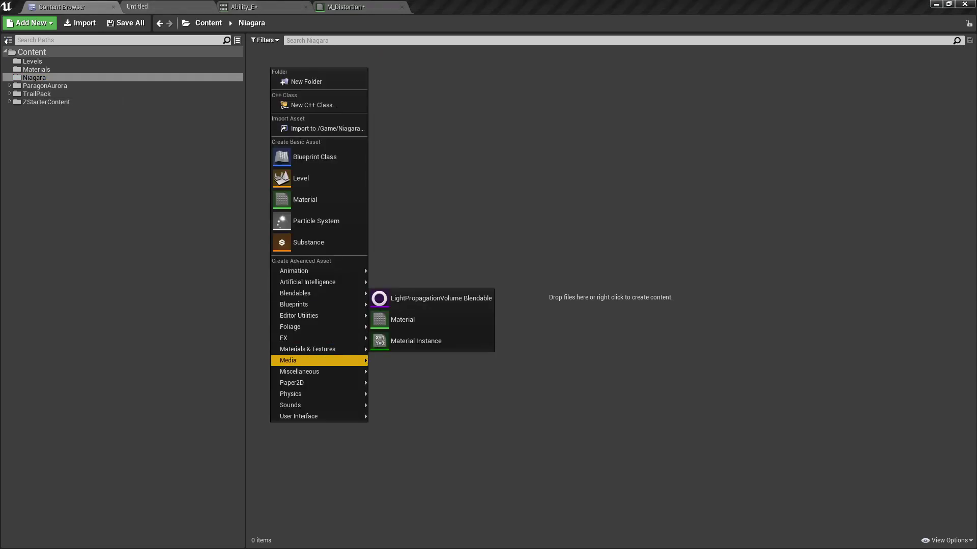
pyautogui.moveTo(315, 338)
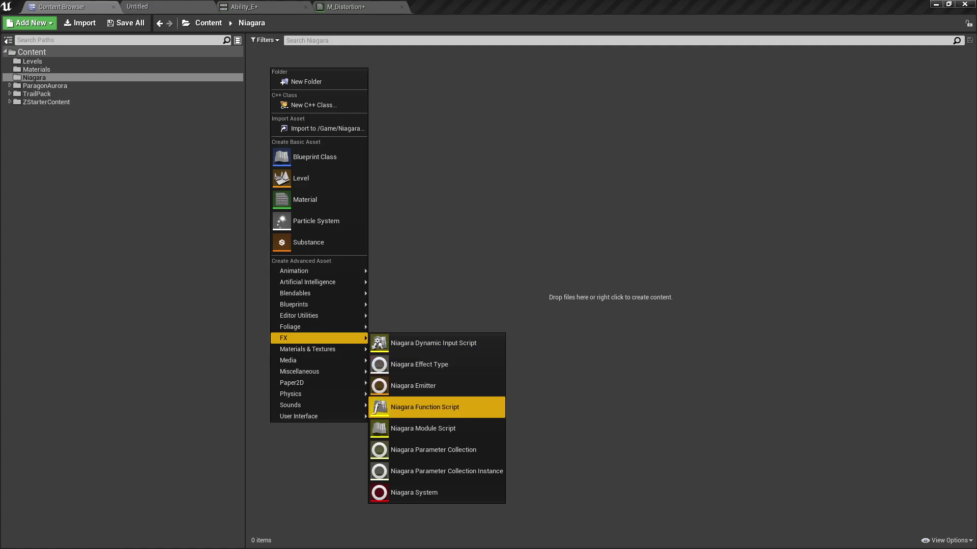
pyautogui.click(413, 385)
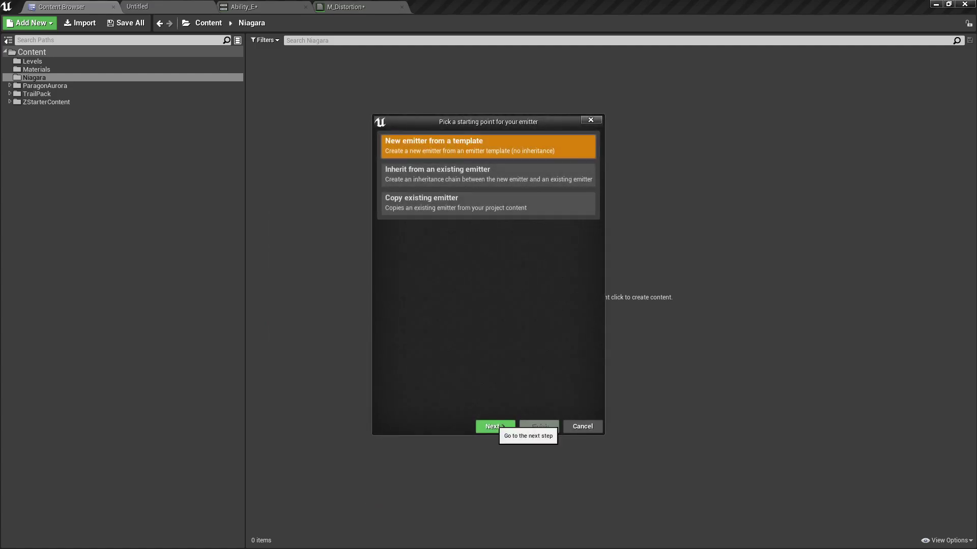
pyautogui.click(495, 426)
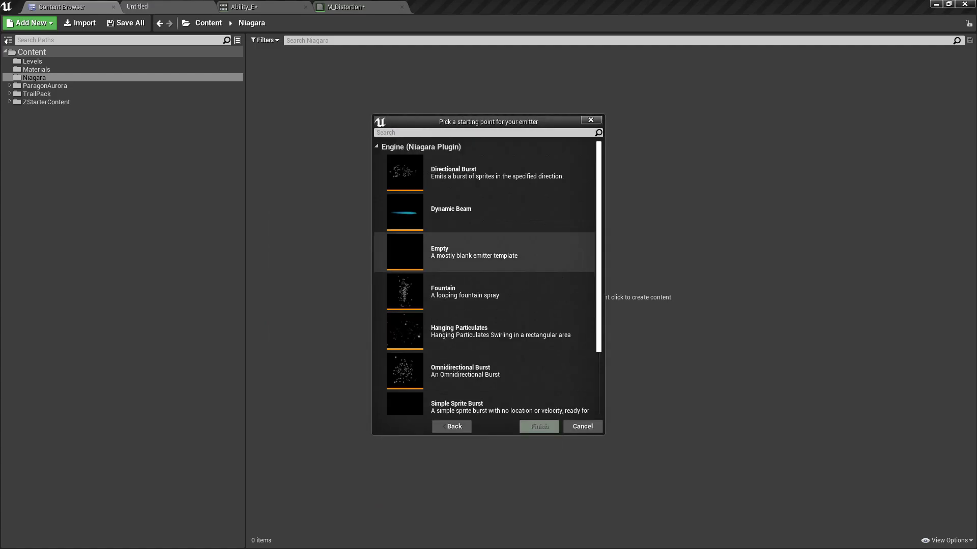
pyautogui.click(483, 252)
pyautogui.click(539, 427)
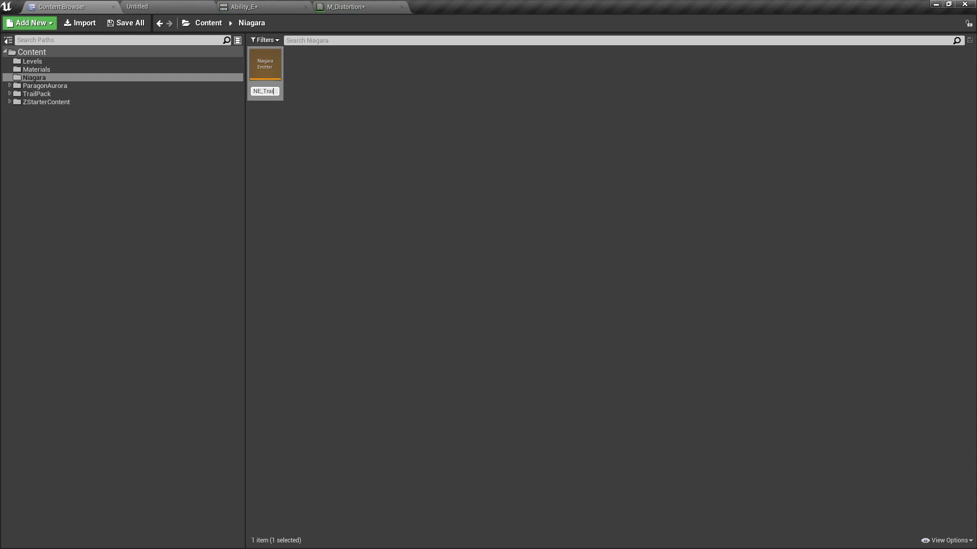
pyautogui.press('Return')
# - Open the NE_Trail emitter's System Overview and delete its Sprite Renderer
pyautogui.press('Return')
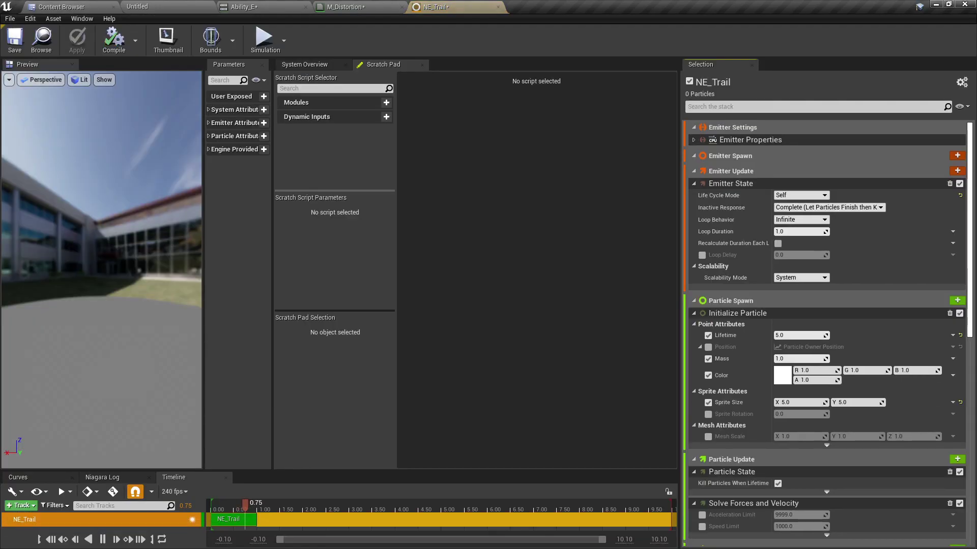
pyautogui.click(308, 65)
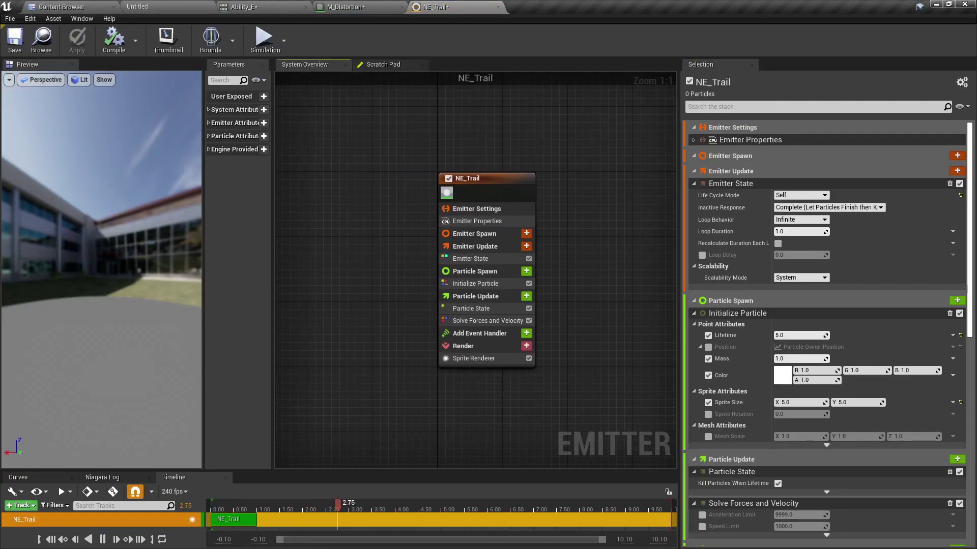
pyautogui.moveTo(349, 164); pyautogui.dragTo(315, 151, button='right')
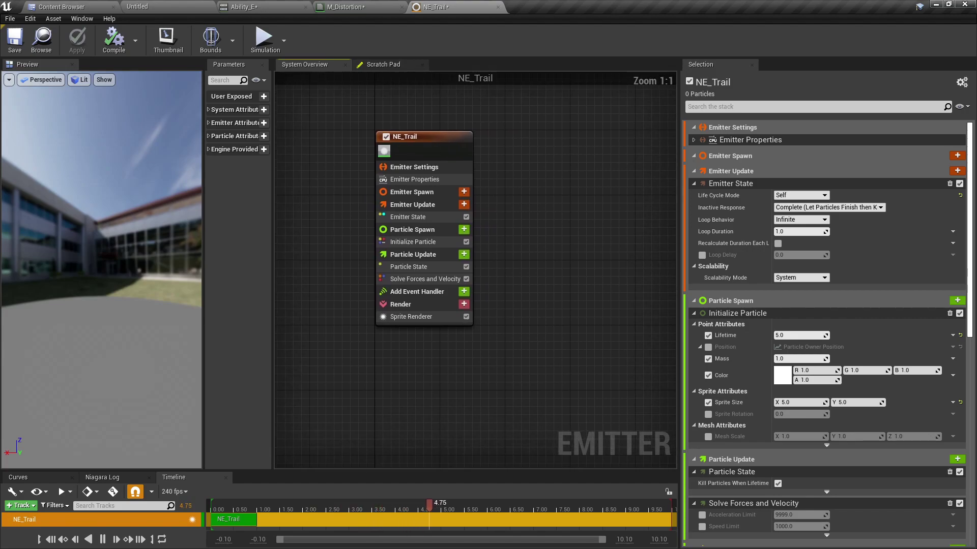
pyautogui.click(423, 317)
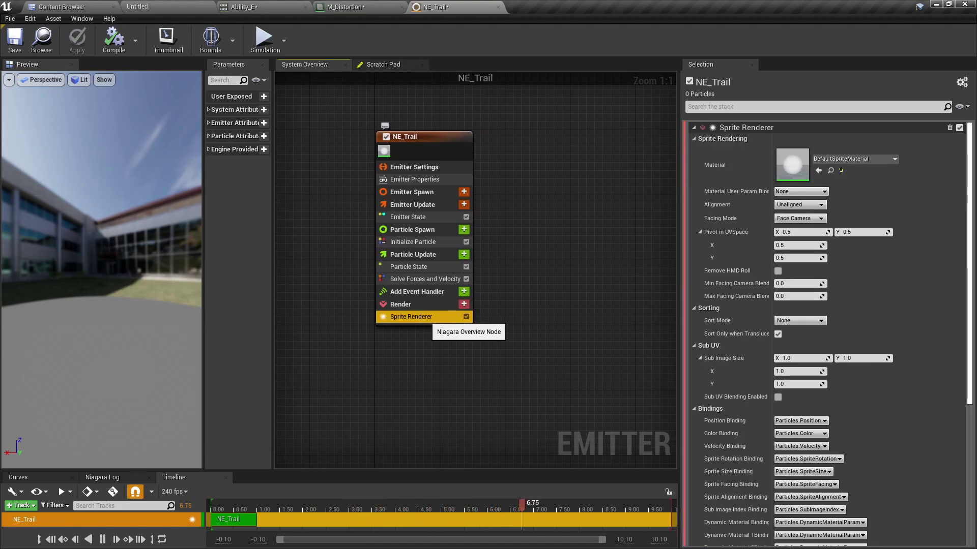
pyautogui.press('Delete')
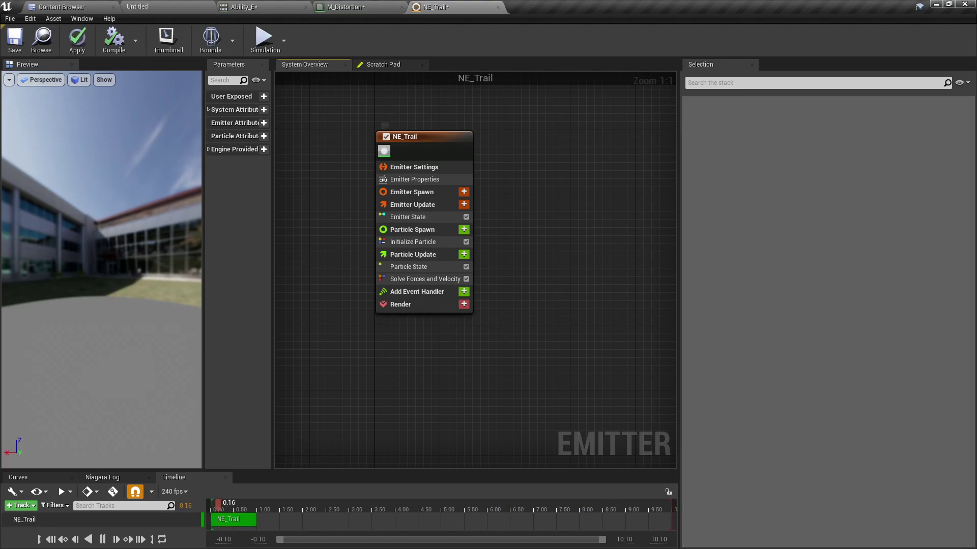
# - Add a Ribbon Renderer to the emitter's Render group and display its settings
pyautogui.click(463, 304)
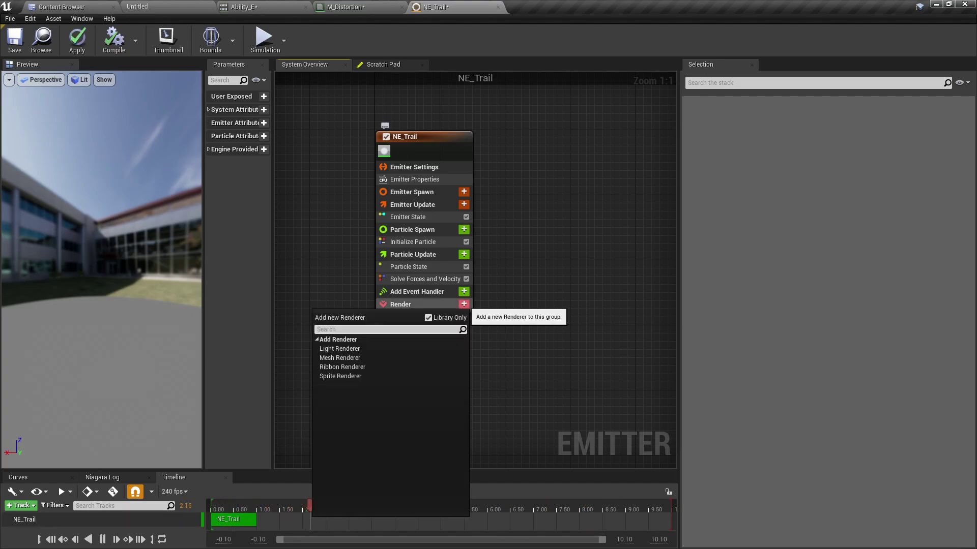
pyautogui.press('Down')
pyautogui.press('Down')
pyautogui.press('Down')
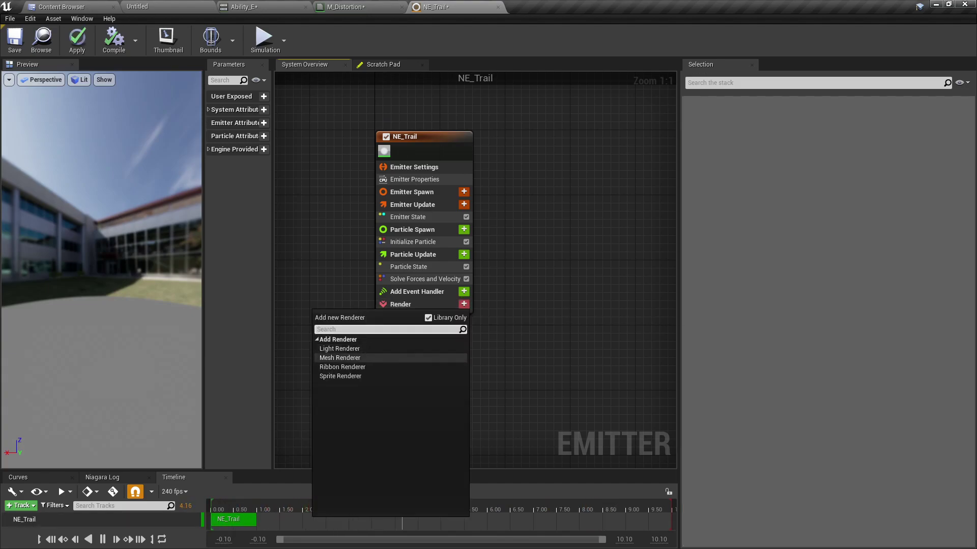
pyautogui.press('Return')
pyautogui.click(438, 317)
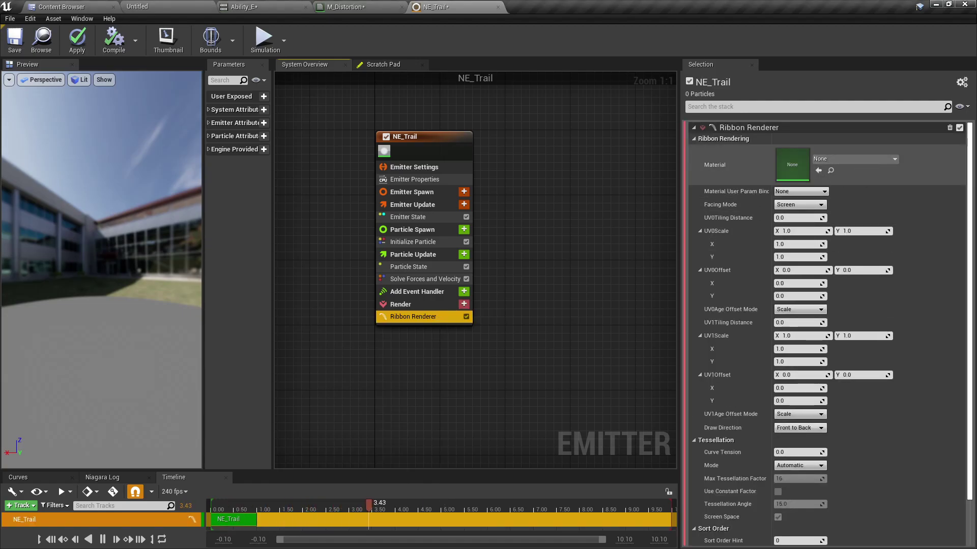
# - Assign the M_Distortion_Inst material instance from the Materials folder as the Ribbon Renderer's material
pyautogui.click(62, 8)
pyautogui.click(37, 70)
pyautogui.click(300, 64)
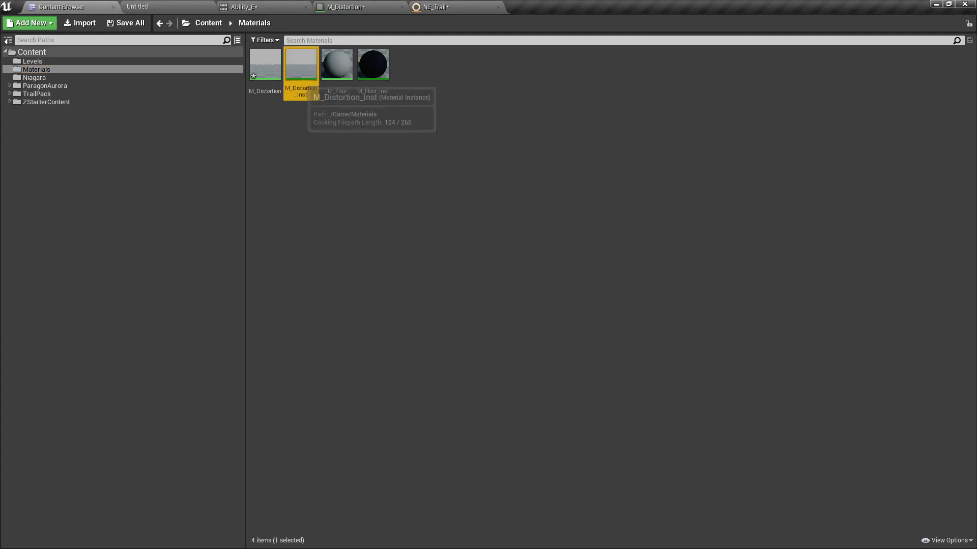
pyautogui.click(432, 6)
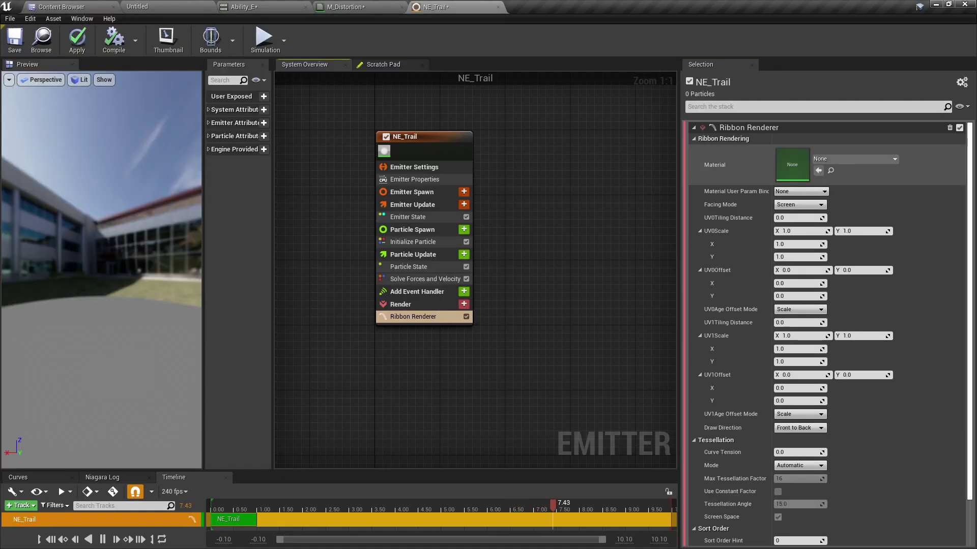
pyautogui.click(818, 171)
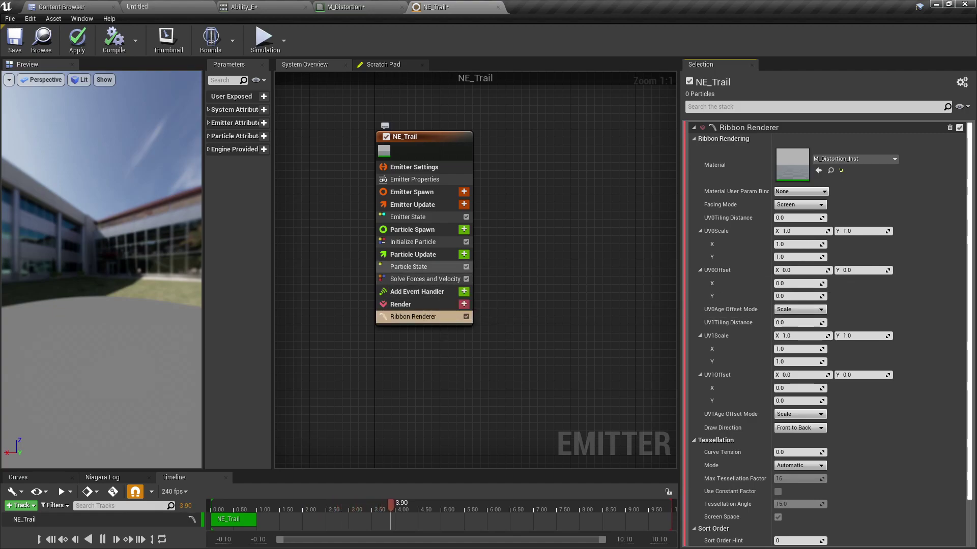
# - Replace the Initialize Particle module in Particle Spawn with an Initialize Ribbon module
pyautogui.click(423, 242)
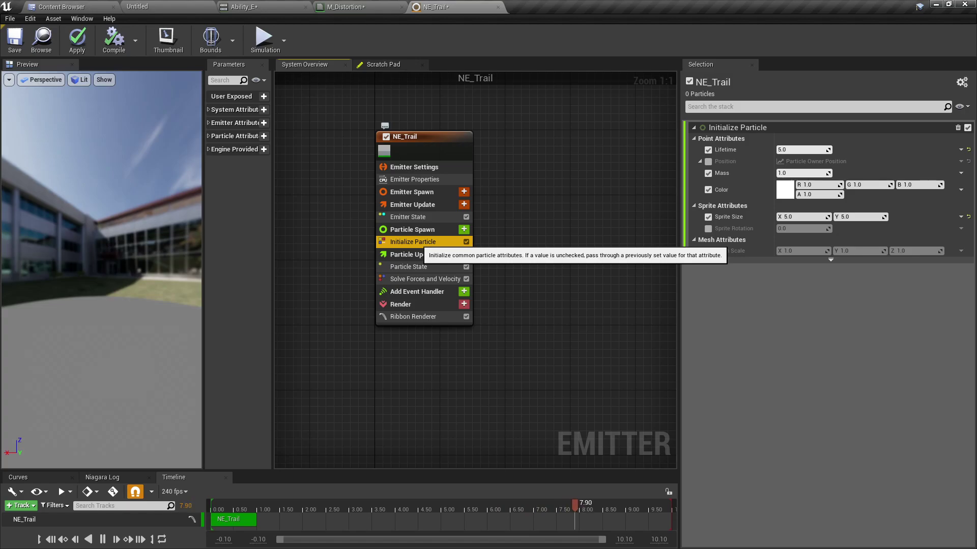
pyautogui.press('Delete')
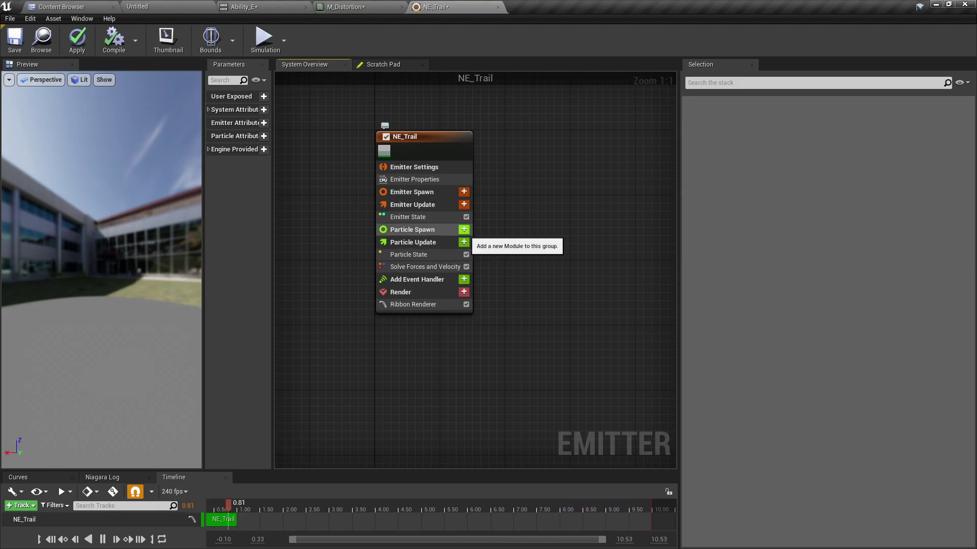
pyautogui.click(464, 230)
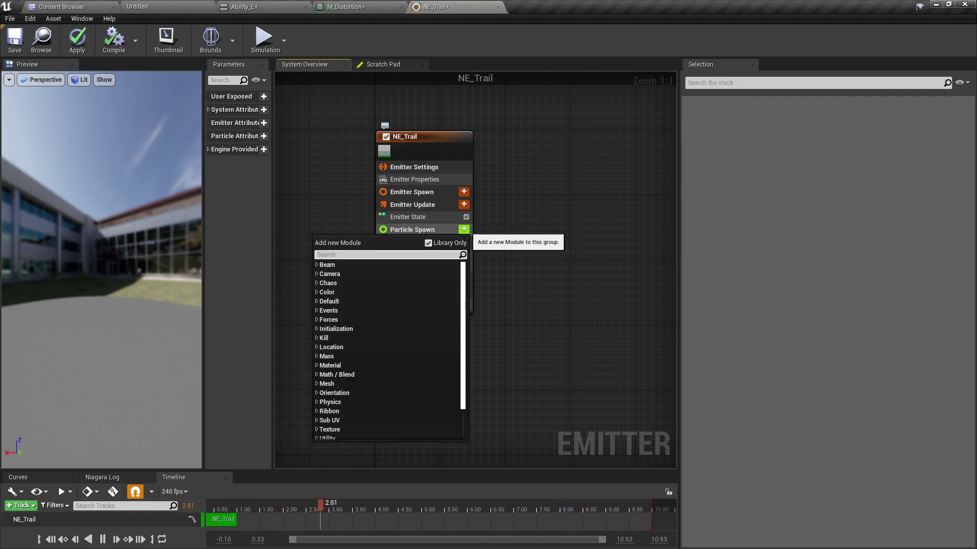
pyautogui.write('ribbon')
pyautogui.press('Return')
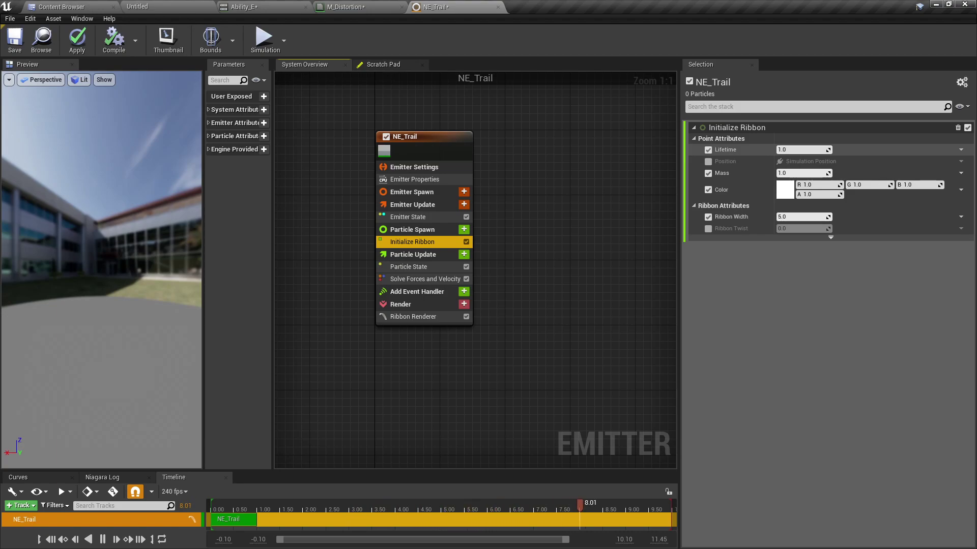
# - In Initialize Ribbon, set Lifetime to 0.1 and Ribbon Width to 40, and disable the Mass and Color attributes
pyautogui.click(802, 150)
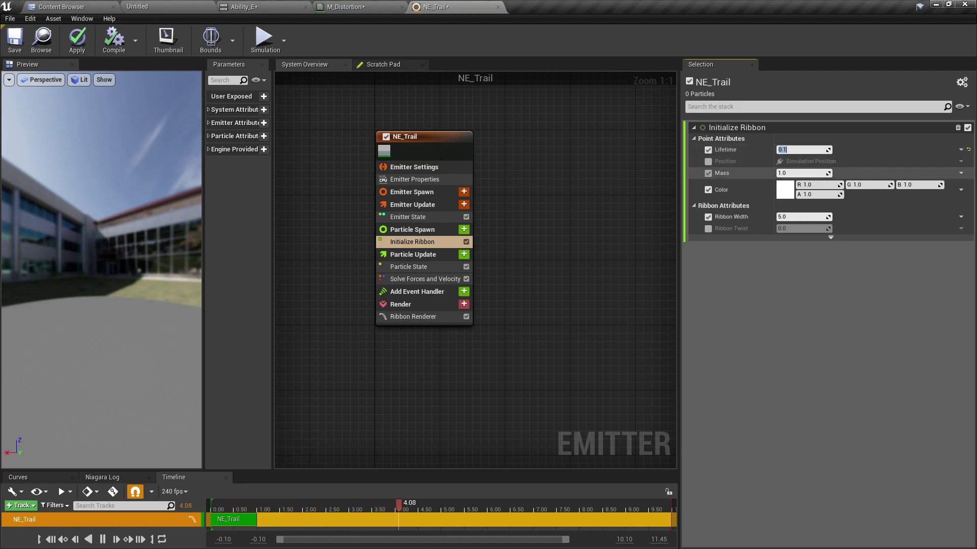
pyautogui.click(708, 173)
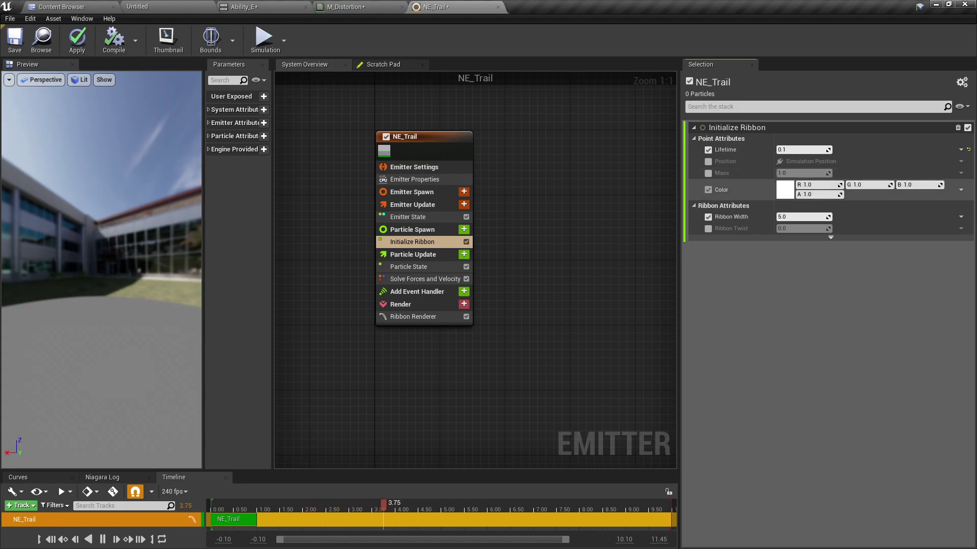
pyautogui.click(708, 190)
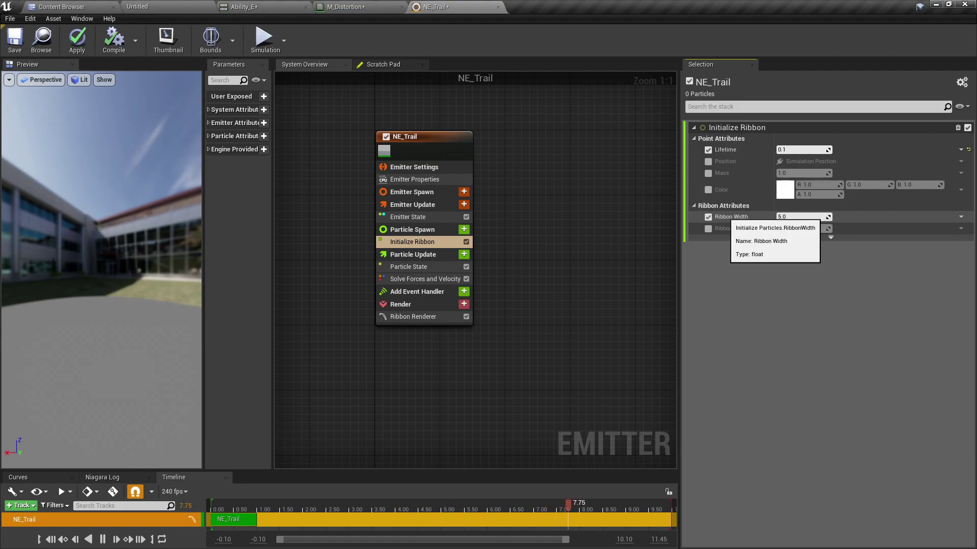
pyautogui.click(801, 217)
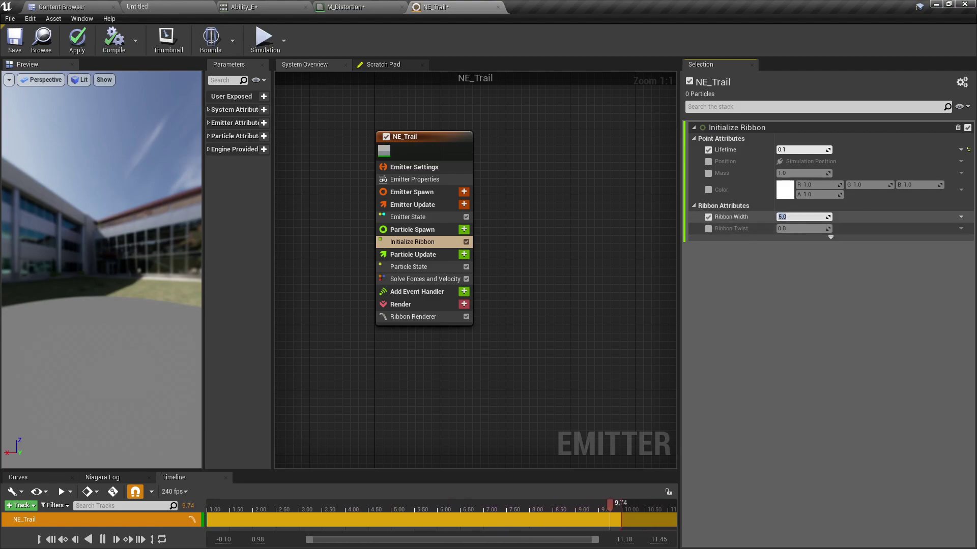
pyautogui.write('40')
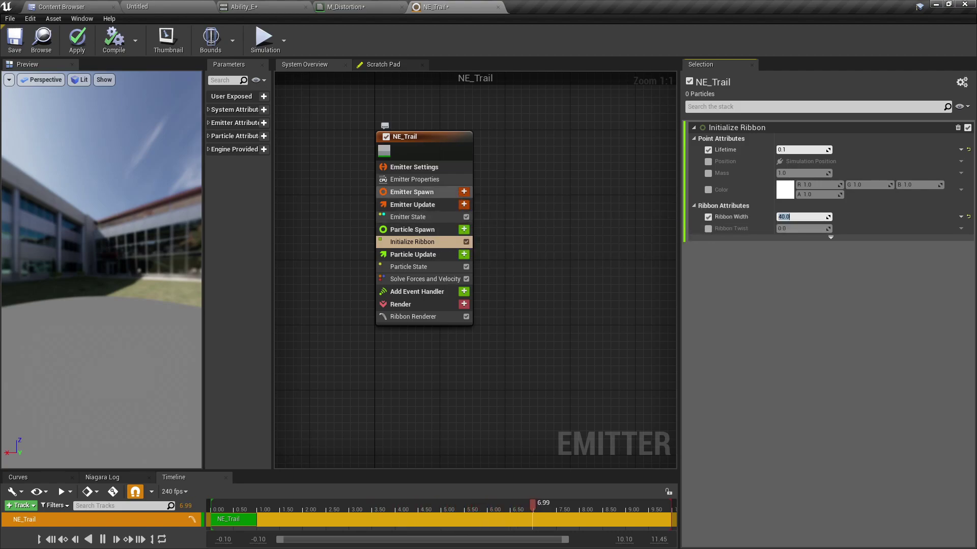
pyautogui.click(463, 192)
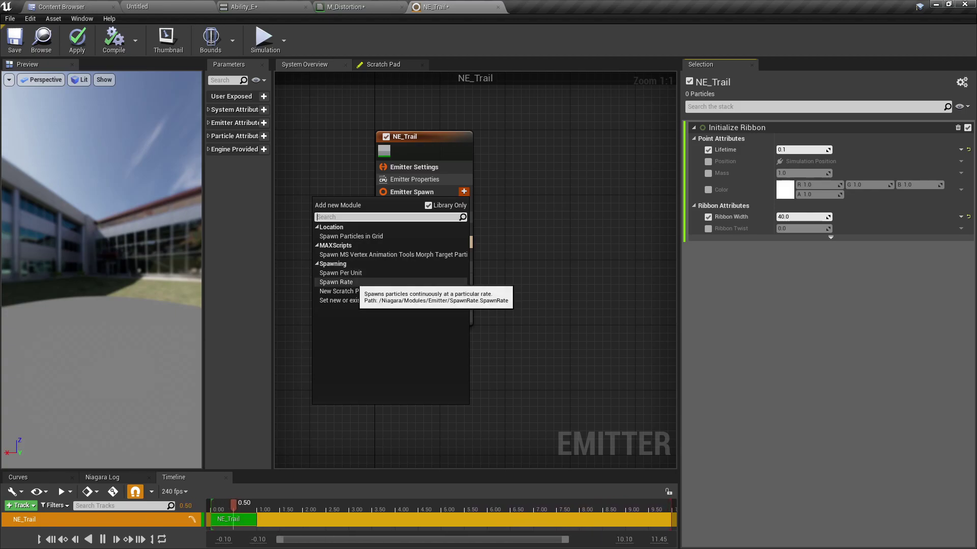
pyautogui.click(336, 282)
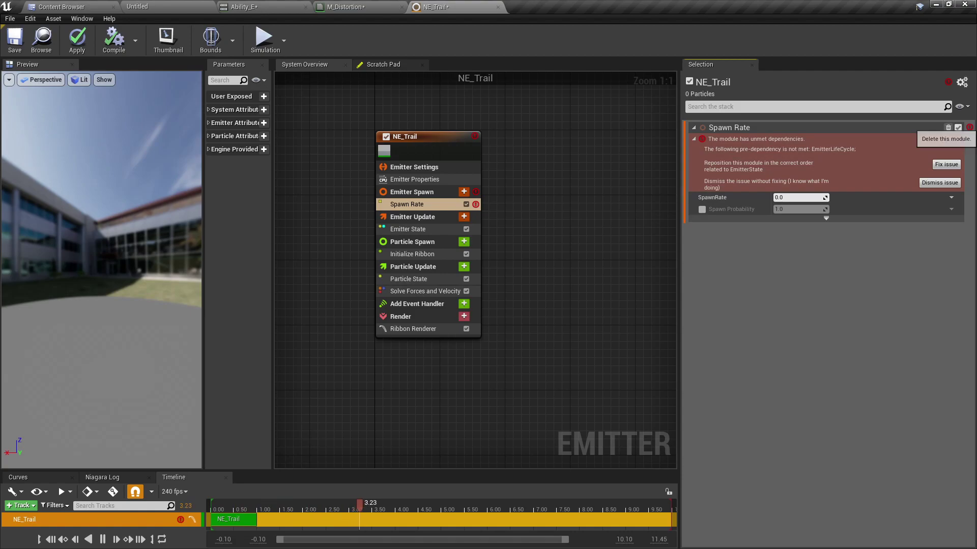
pyautogui.click(947, 128)
pyautogui.click(463, 191)
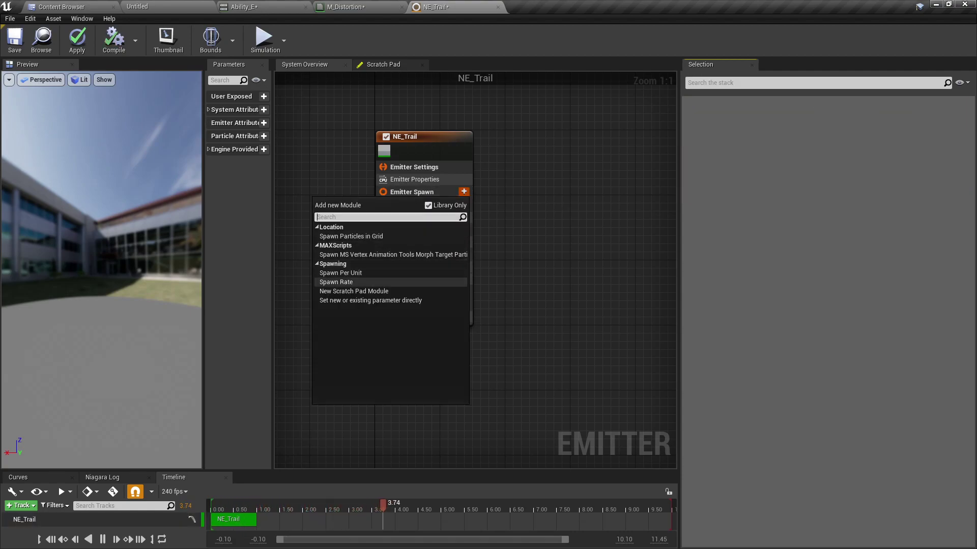
pyautogui.press('Escape')
# - Add a Spawn Per Frame module to Emitter Update, dismiss its experimental-module notice, and apply the emitter changes
pyautogui.click(463, 205)
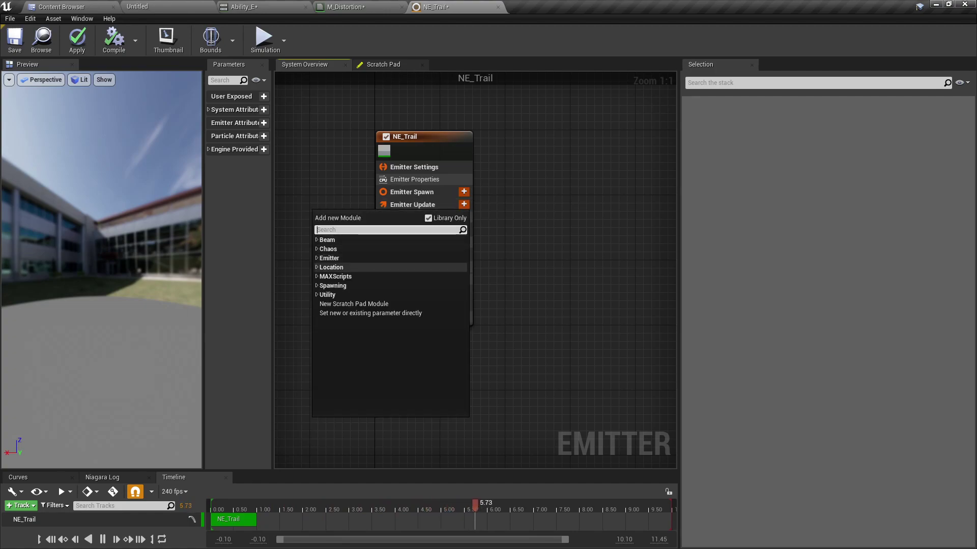
pyautogui.write('spawn')
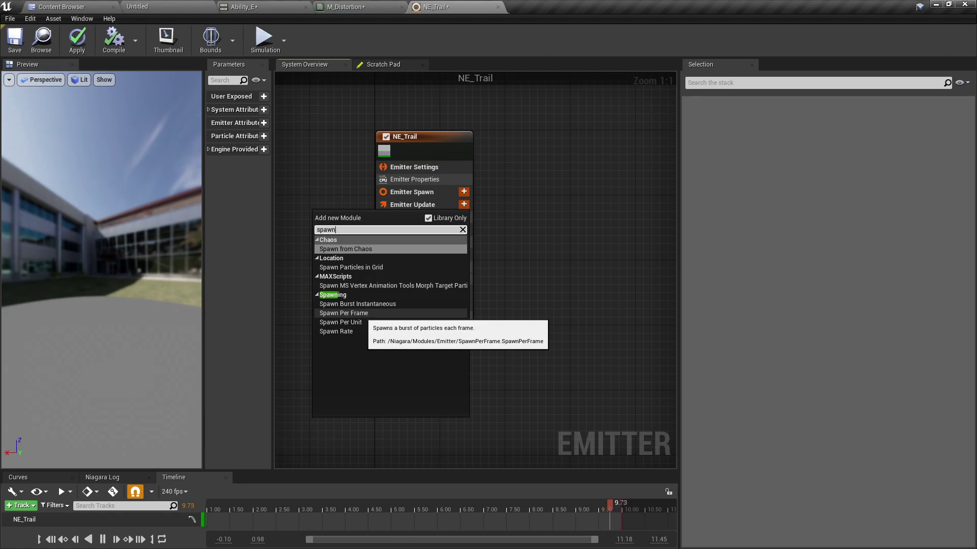
pyautogui.click(344, 313)
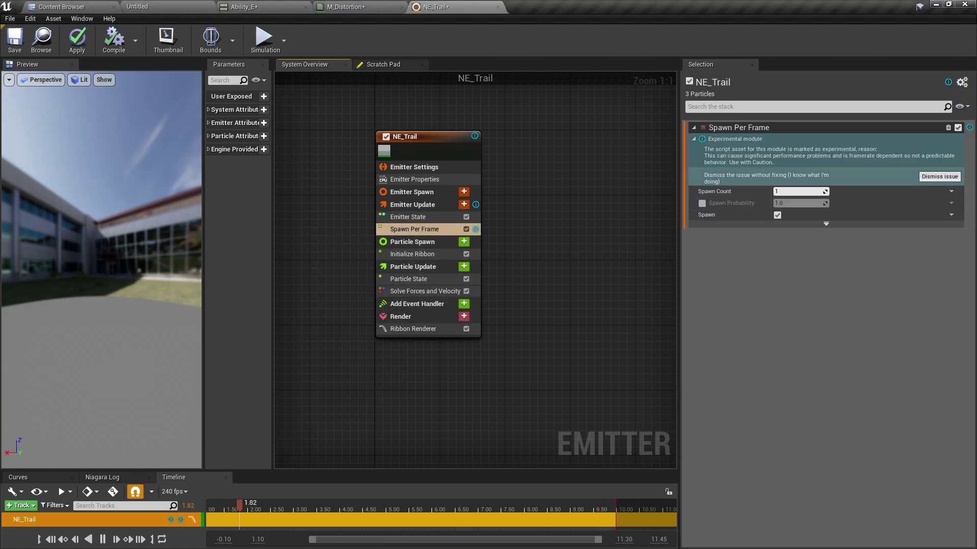
pyautogui.click(940, 176)
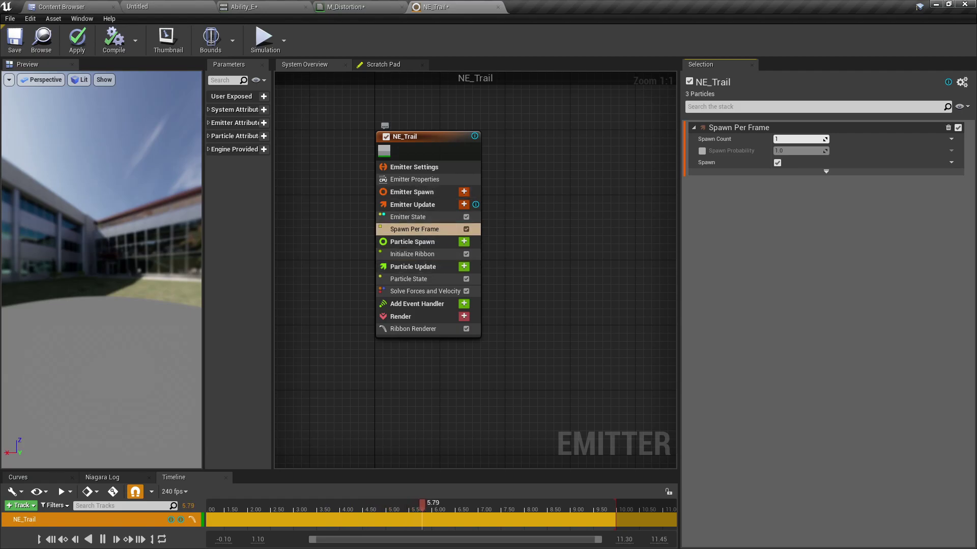
pyautogui.click(77, 40)
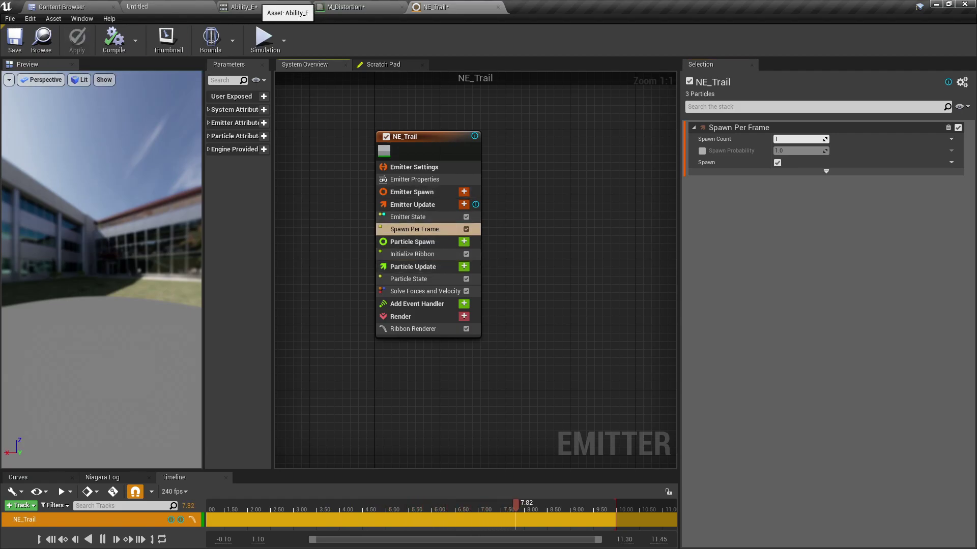
# - Return the Ability_E animation to its first frame and inspect the Sword_Mid socket on the blade
pyautogui.click(254, 6)
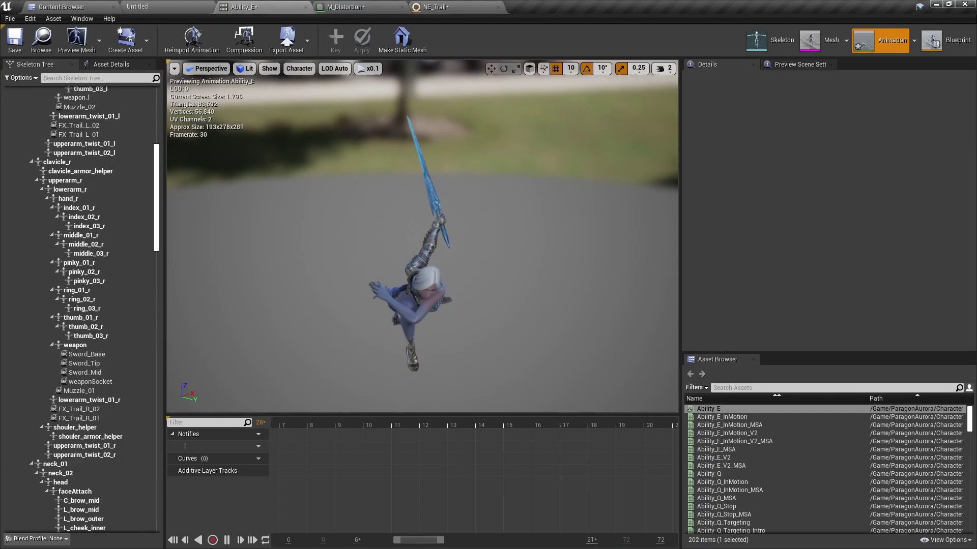
pyautogui.click(173, 540)
pyautogui.keyDown('alt'); pyautogui.moveTo(407, 264); pyautogui.dragTo(285, 255); pyautogui.keyUp('alt')
pyautogui.moveTo(422, 255); pyautogui.dragTo(275, 251, button='right')
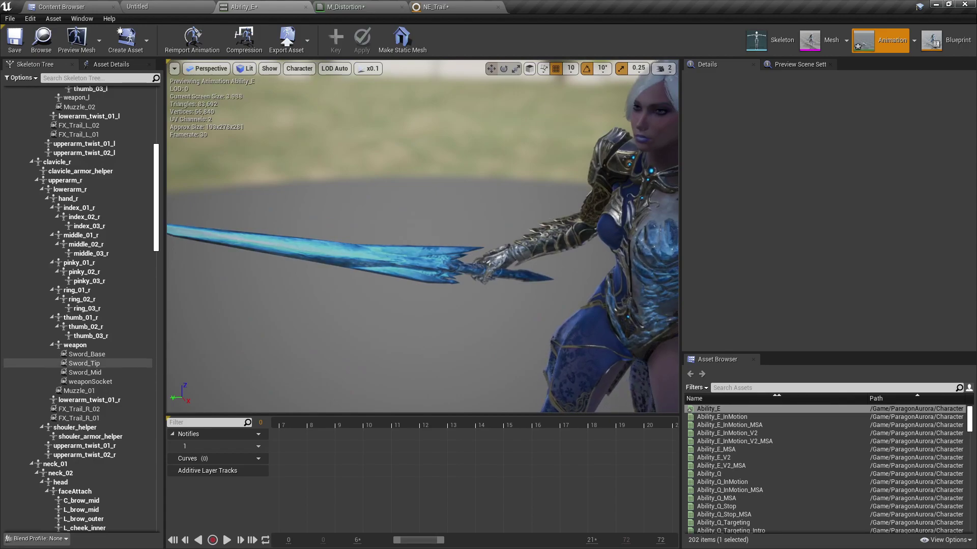
pyautogui.click(85, 373)
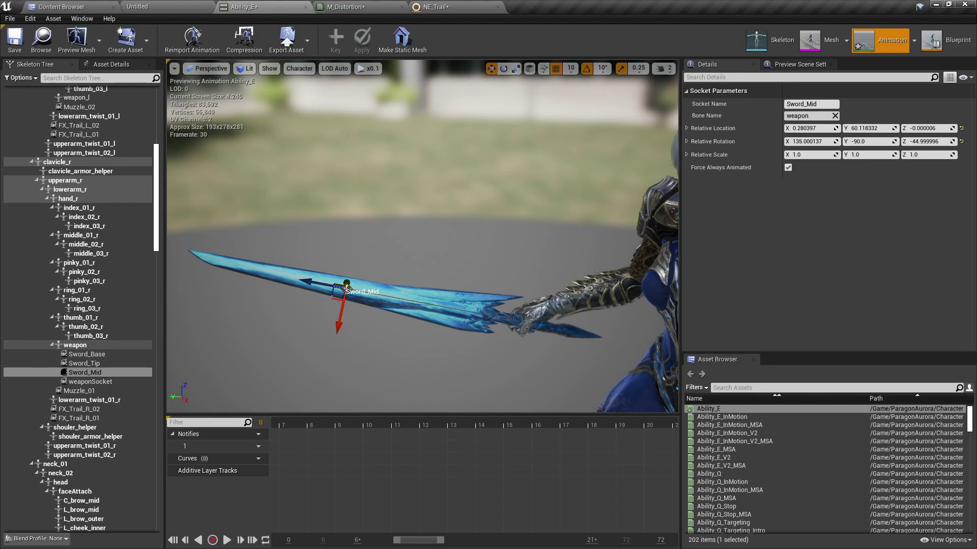
# - Try adding a socket to the weapon bone about 19 units along Y, and delete it again
pyautogui.click(76, 346)
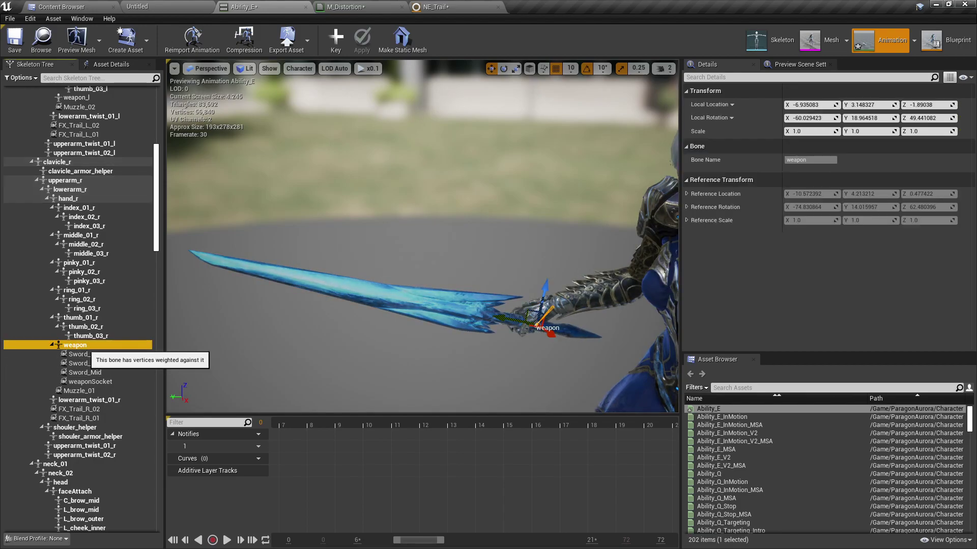
pyautogui.rightClick(82, 345)
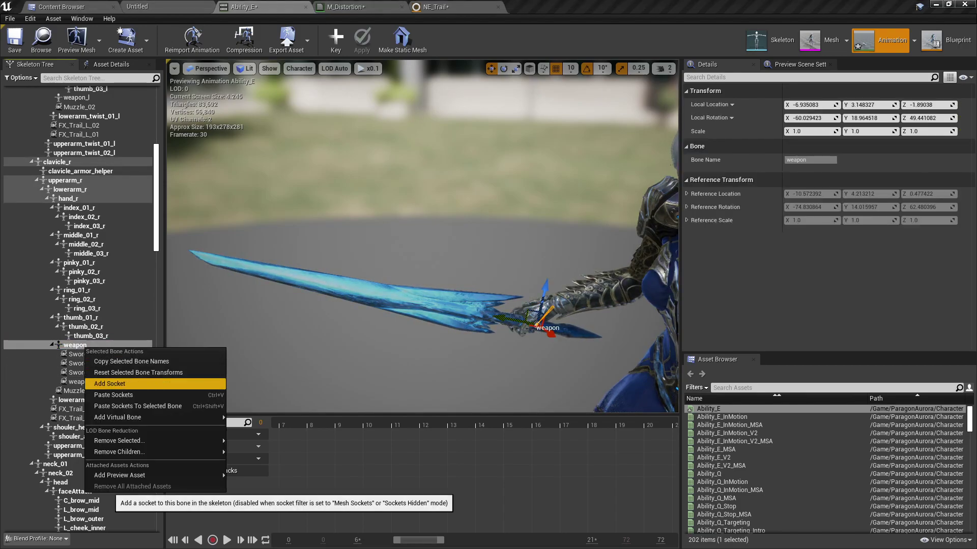
pyautogui.click(110, 383)
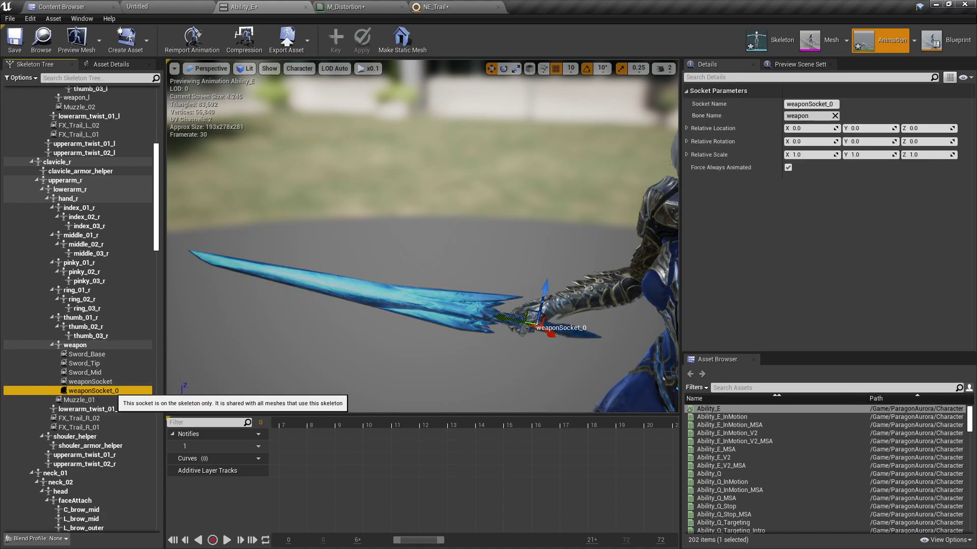
pyautogui.moveTo(511, 318); pyautogui.dragTo(450, 306)
pyautogui.click(112, 391)
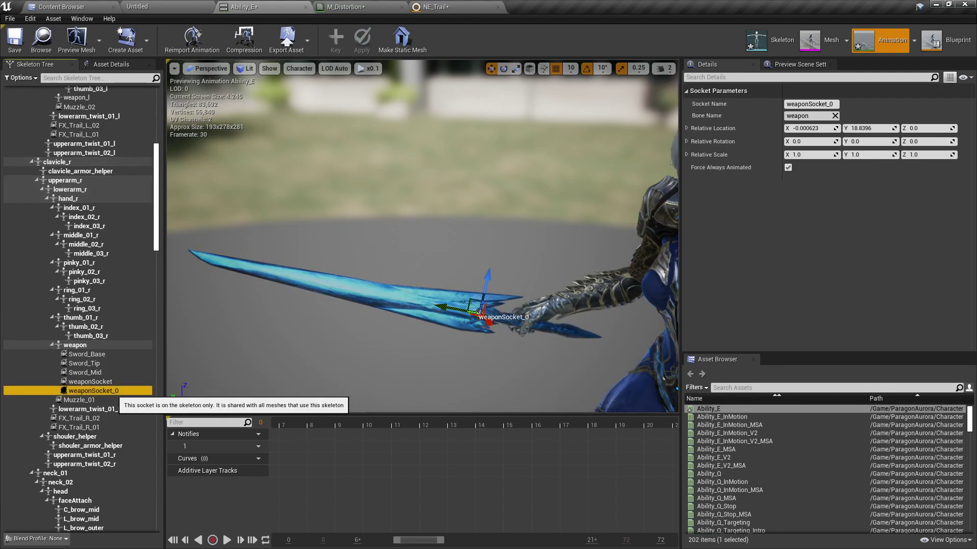
pyautogui.press('Delete')
pyautogui.scroll(-10, 110, 405)
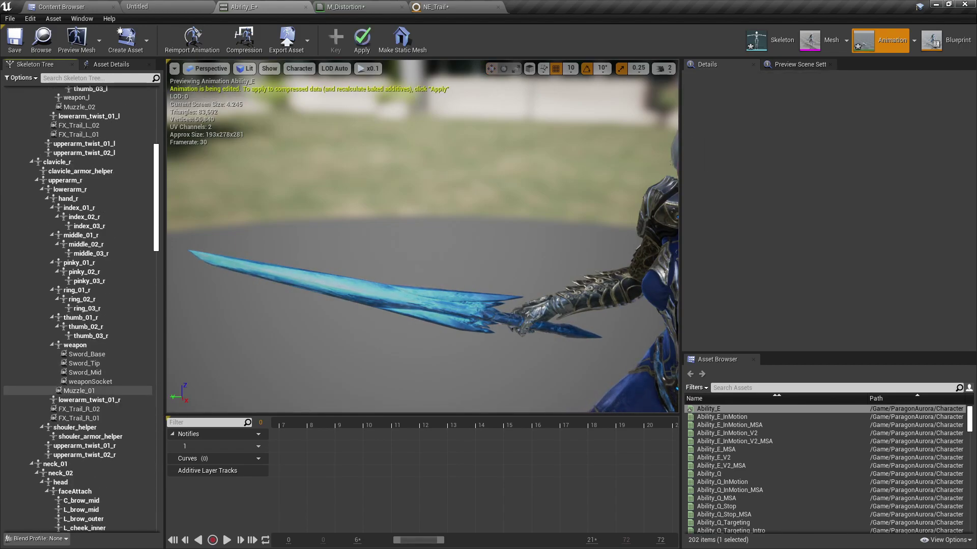
# - Add a Timed Niagara Effect notify state to notify track 1 near frame 10
pyautogui.click(83, 372)
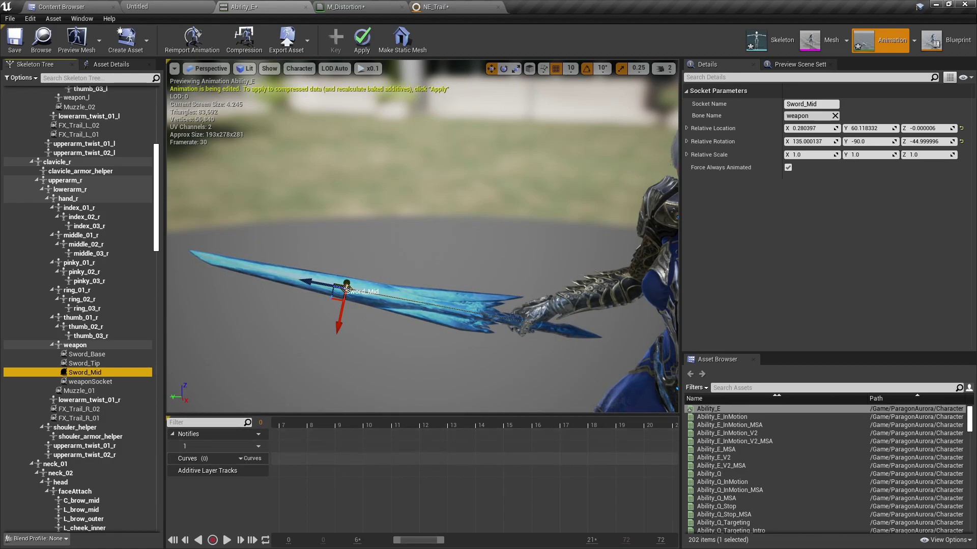
pyautogui.click(433, 446)
pyautogui.rightClick(360, 448)
pyautogui.moveTo(393, 472)
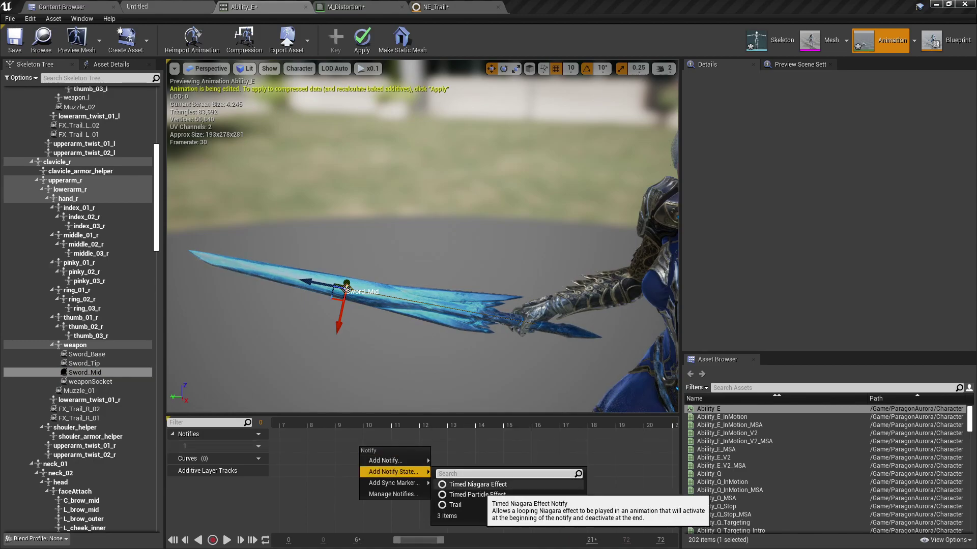
pyautogui.click(476, 485)
# - Set the Timed Niagara Effect notify's Socket Name to Sword_Mid
pyautogui.click(374, 447)
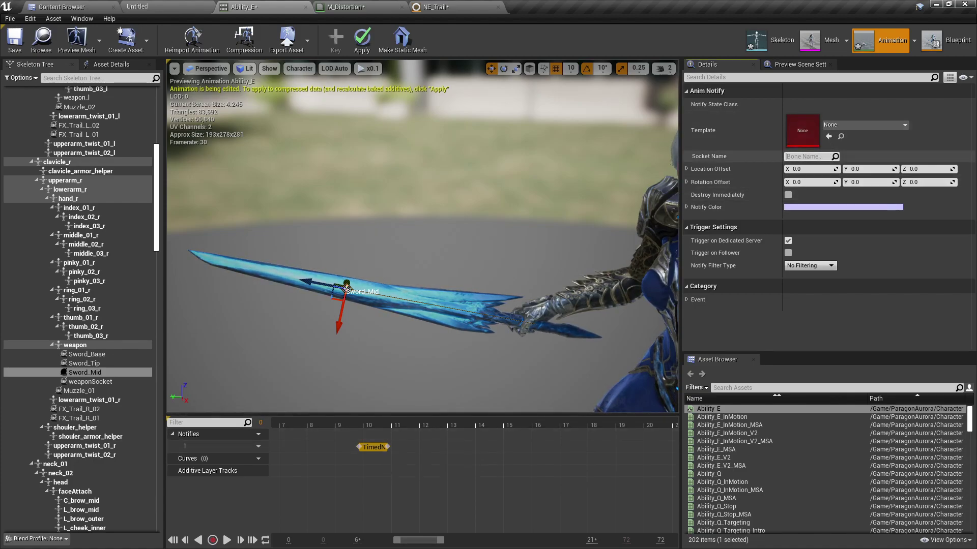
pyautogui.write('sword')
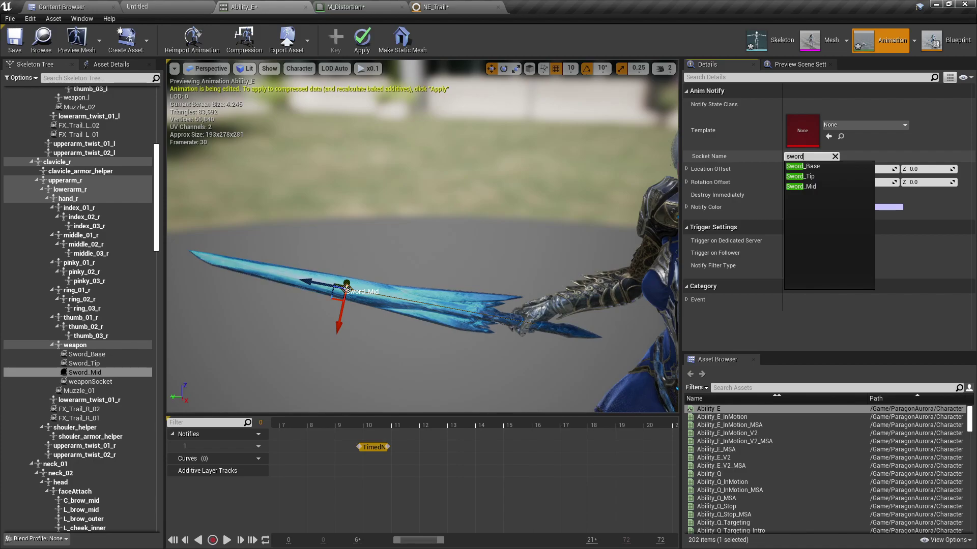
pyautogui.press('Down')
pyautogui.press('Down')
pyautogui.press('Down')
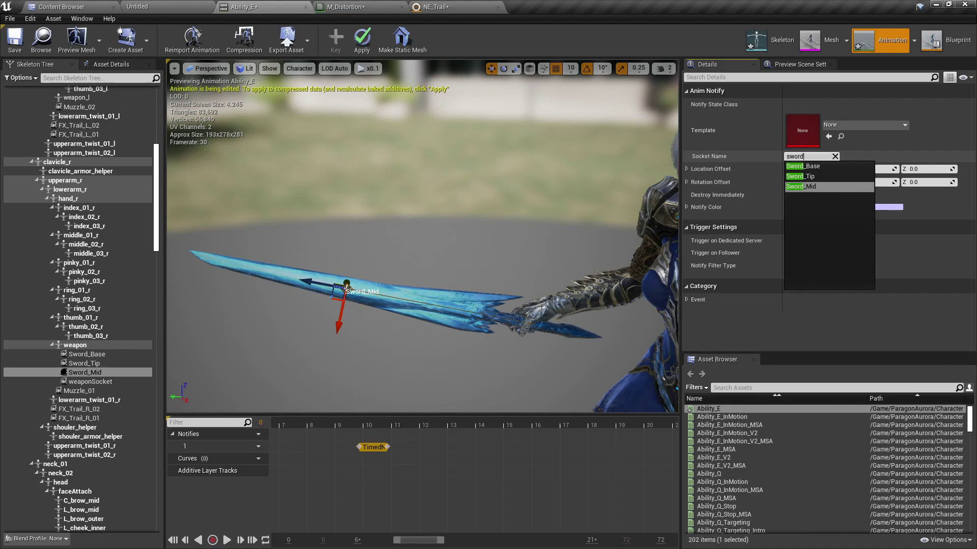
pyautogui.press('Return')
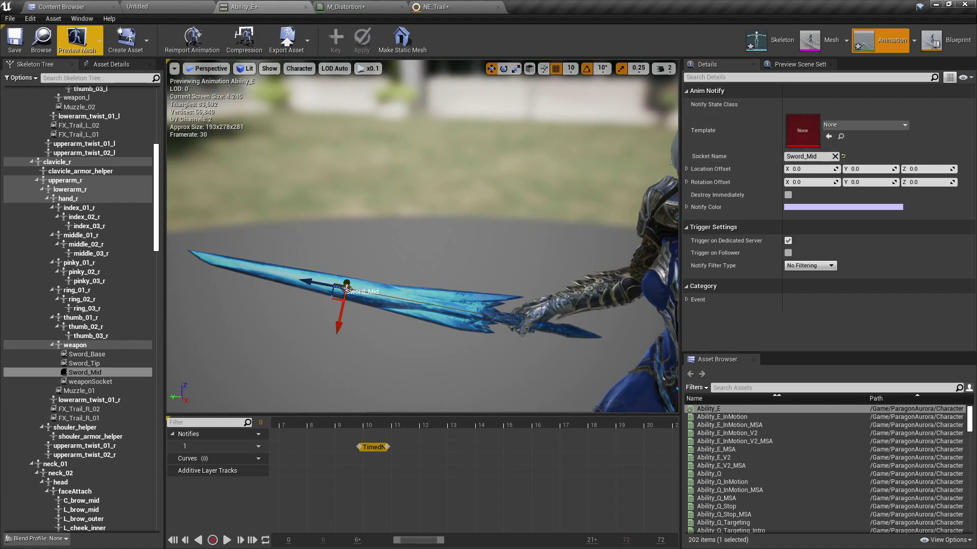
# - Create a Niagara system from the NE_Trail emitter in the Niagara folder
pyautogui.click(71, 7)
pyautogui.click(41, 78)
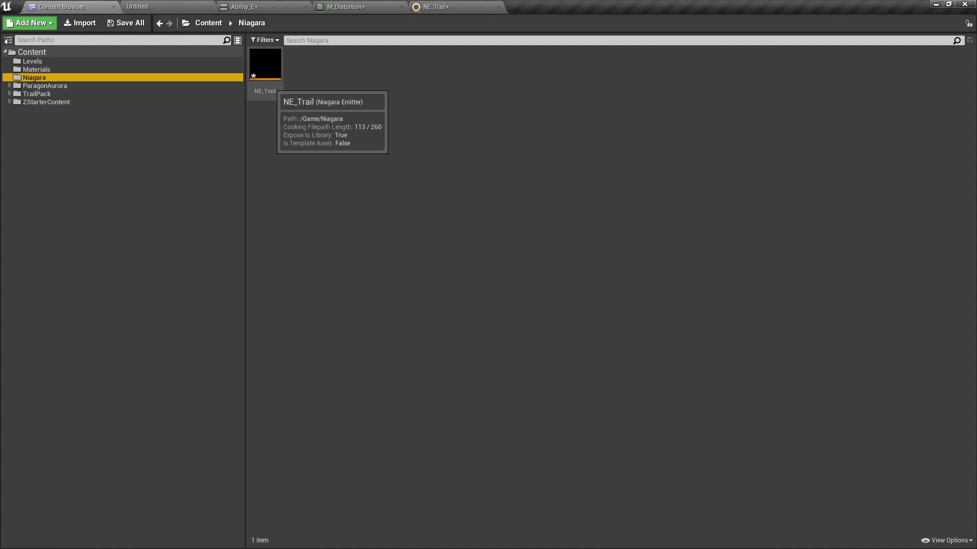
pyautogui.click(268, 77)
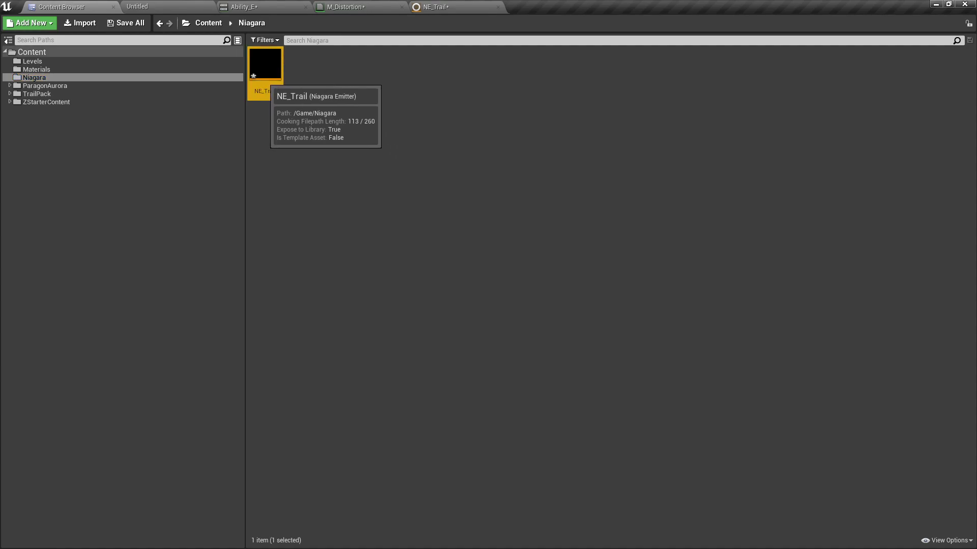
pyautogui.rightClick(264, 80)
pyautogui.click(315, 94)
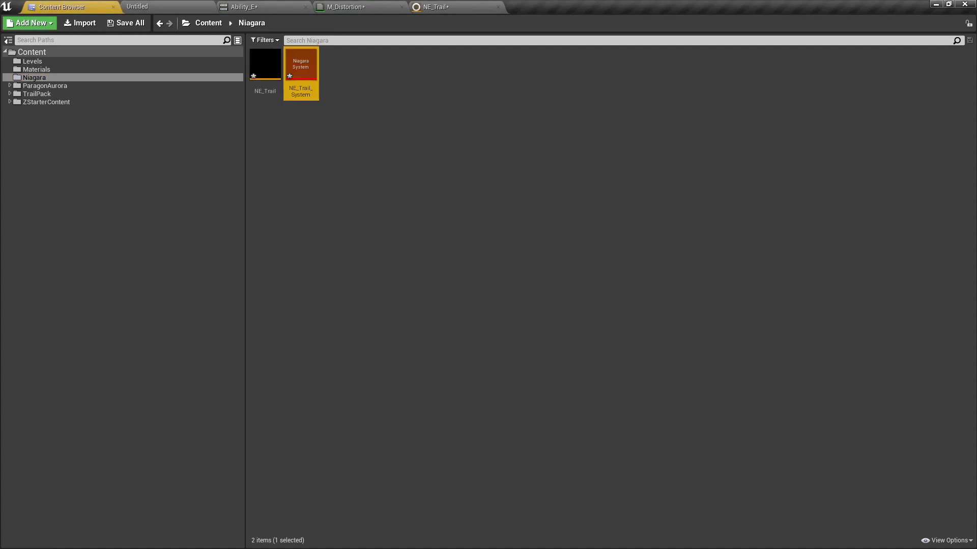
# - Rename the new Niagara system to NS_Trail_System
pyautogui.click(266, 71)
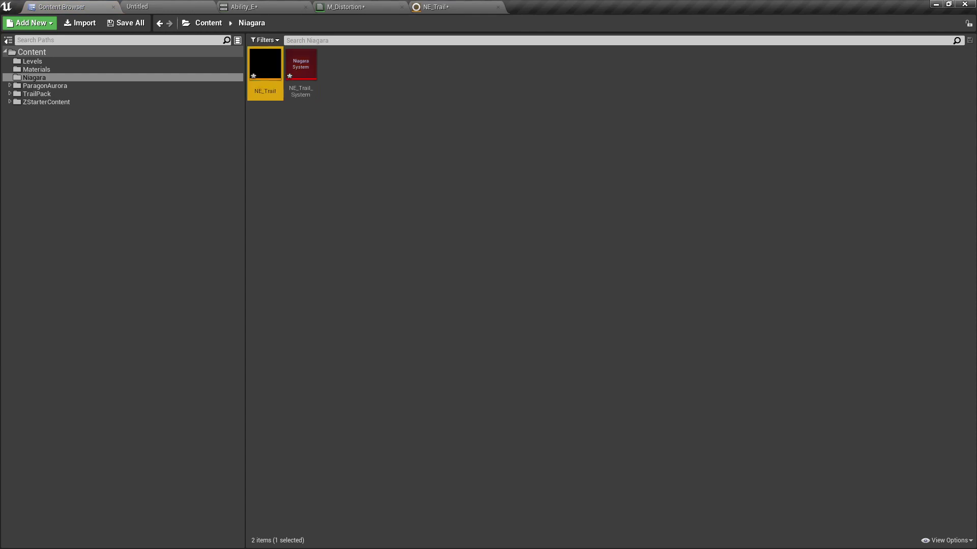
pyautogui.click(301, 71)
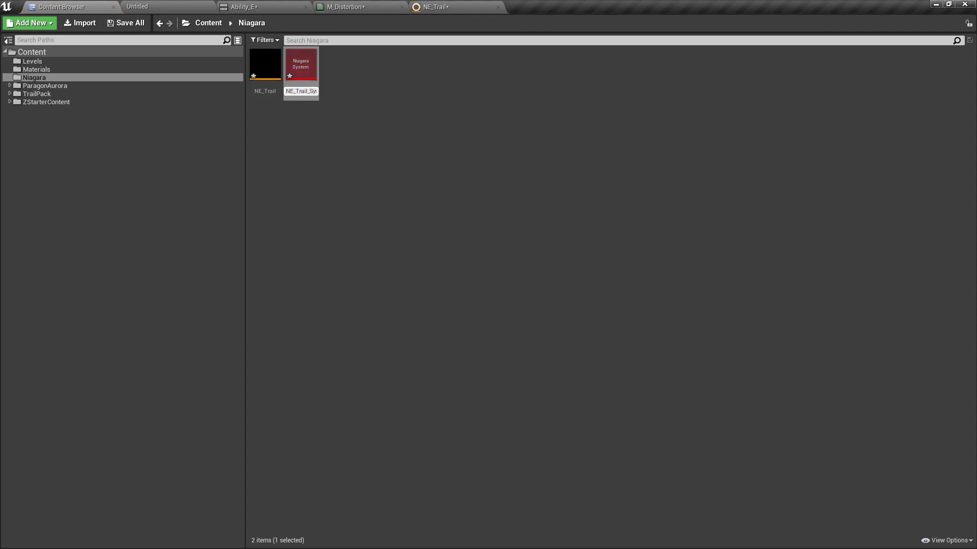
pyautogui.press('Return')
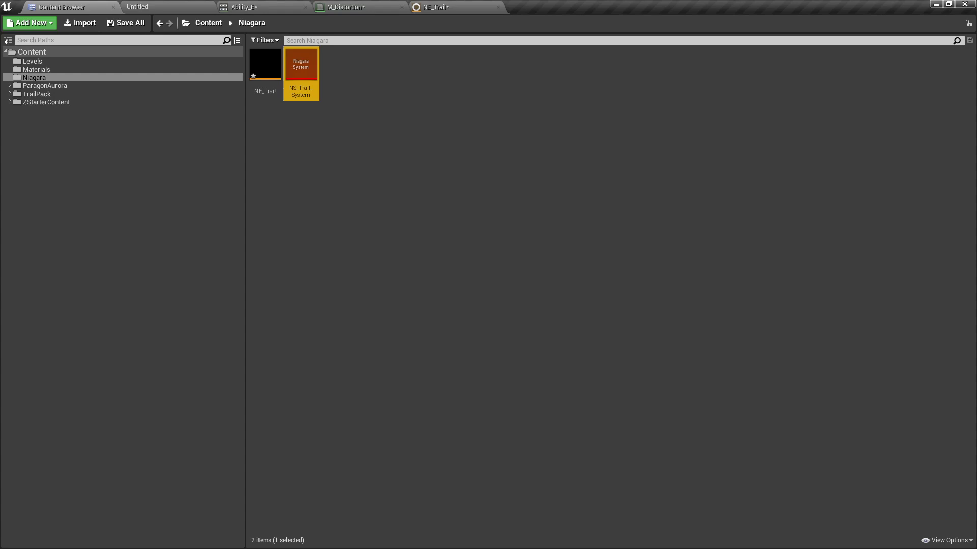
# - Assign NS_Trail_System as the template of the Ability_E notify and play the animation to preview the effect
pyautogui.click(306, 71)
pyautogui.click(249, 7)
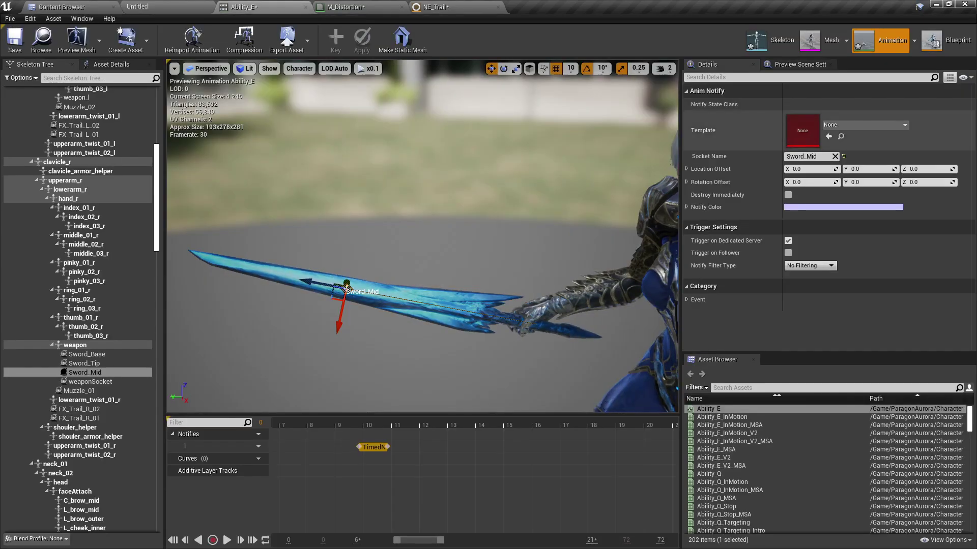
pyautogui.click(829, 136)
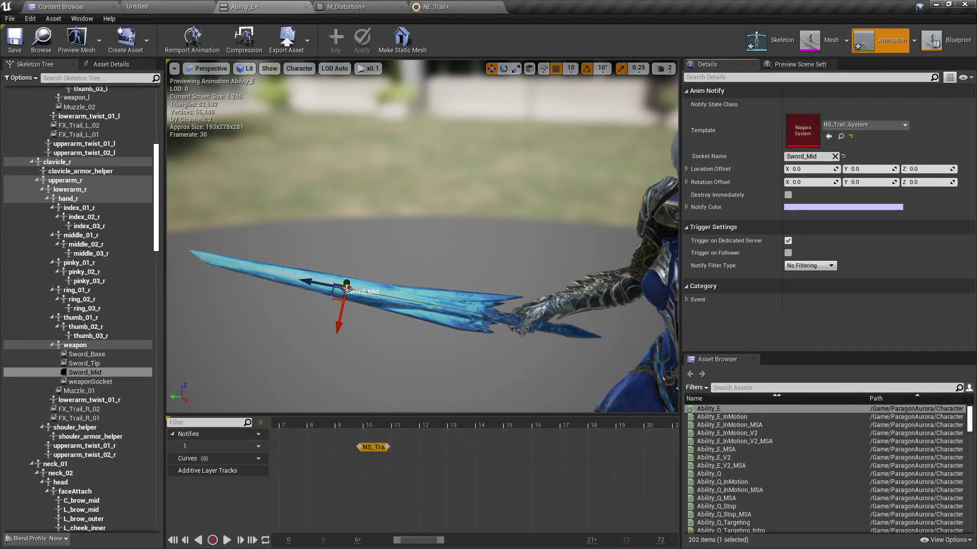
pyautogui.click(227, 540)
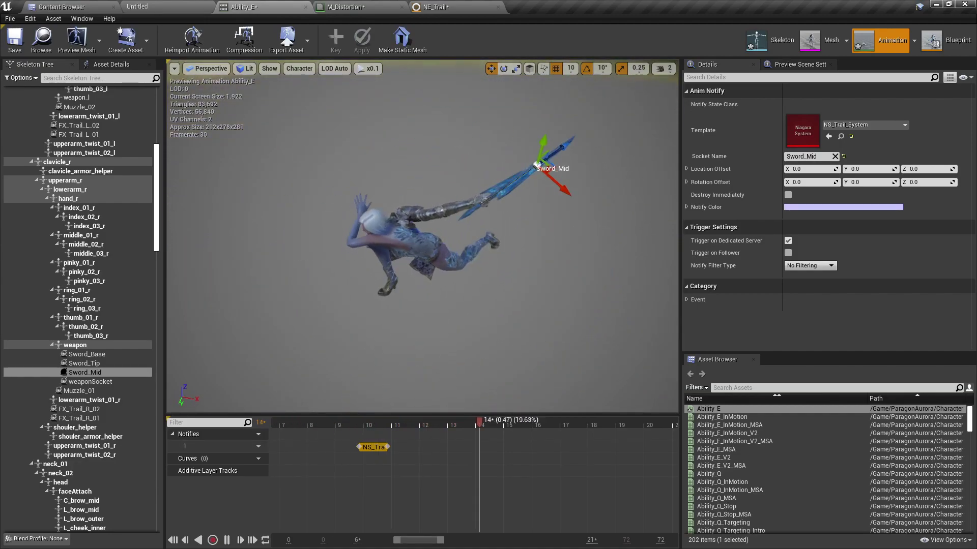
pyautogui.press('Escape')
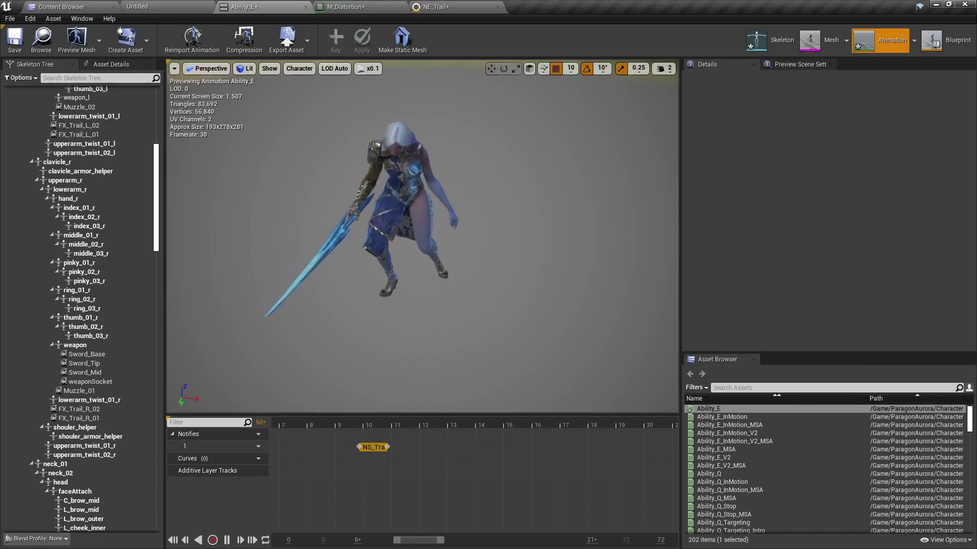
# - In M_Distortion, set the constant feeding Opacity to 1 and apply the material changes
pyautogui.click(351, 7)
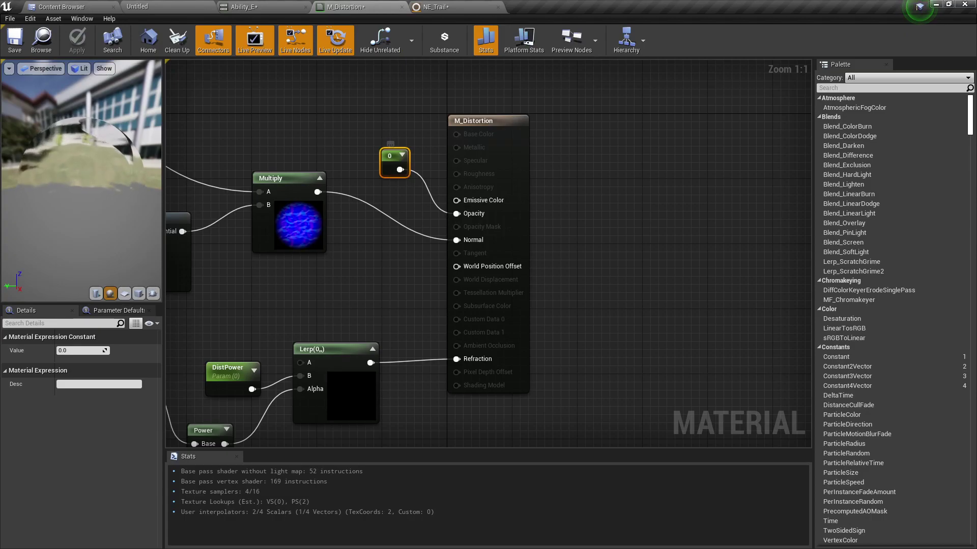
pyautogui.write('1')
pyautogui.press('Tab')
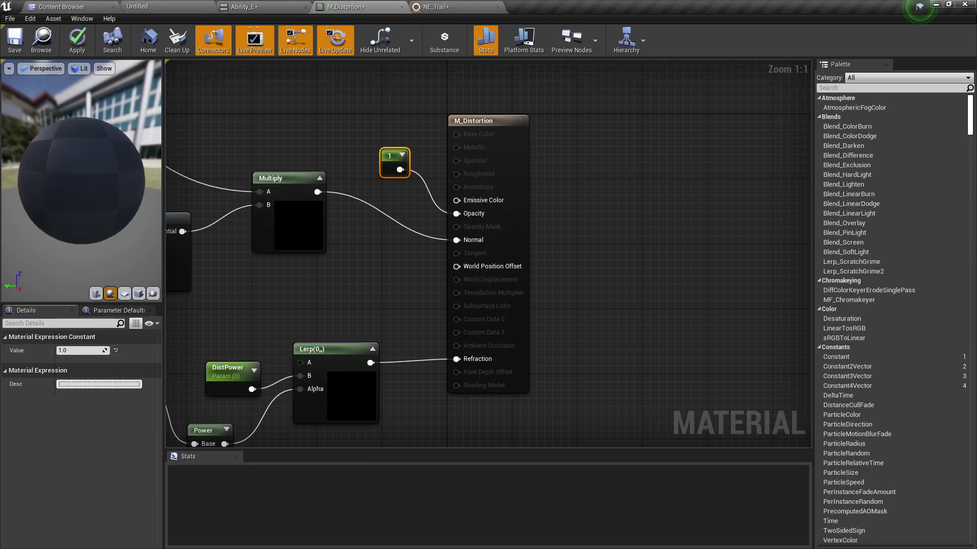
pyautogui.click(76, 41)
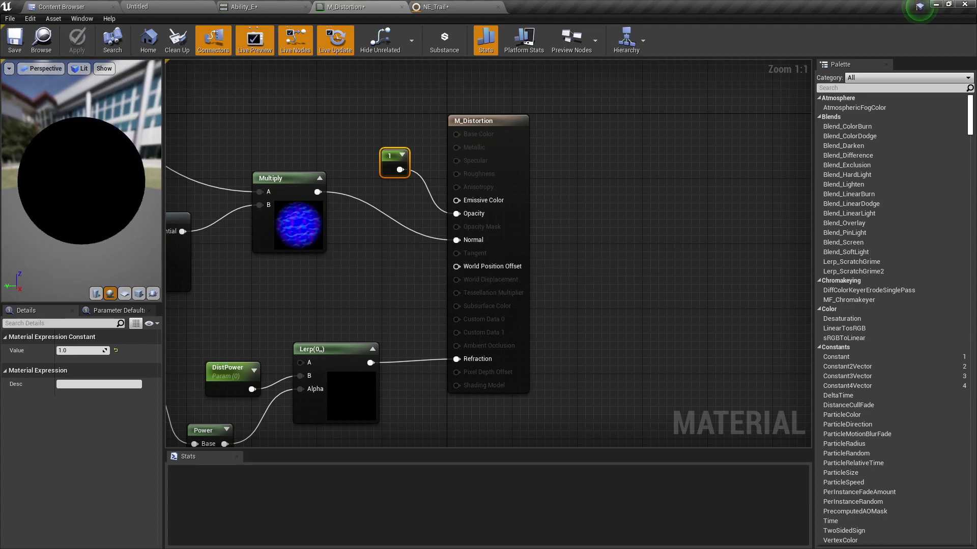
# - In Ability_E, scrub through the sword swing and make the NS_Trail_System notify span from about 0.35 to 0.46 seconds
pyautogui.click(244, 7)
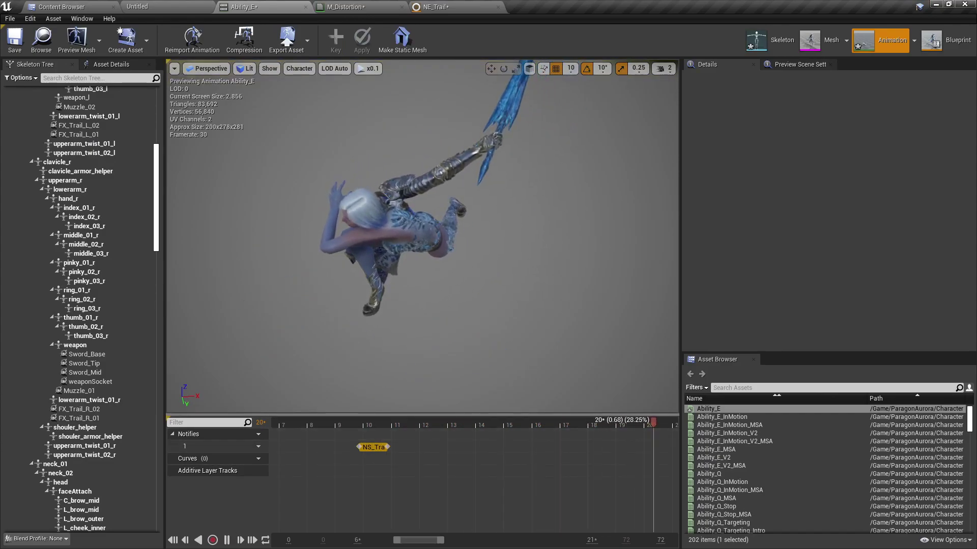
pyautogui.click(227, 540)
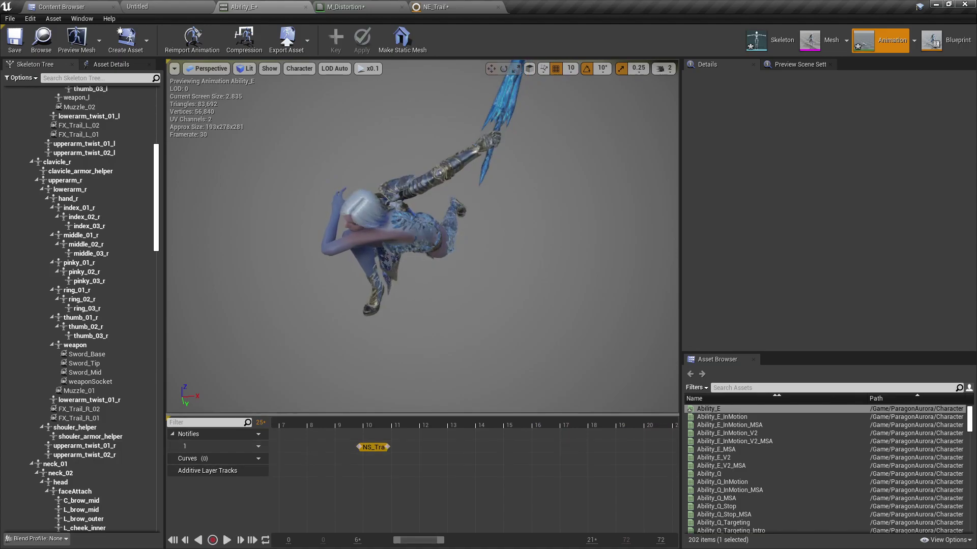
pyautogui.click(326, 423)
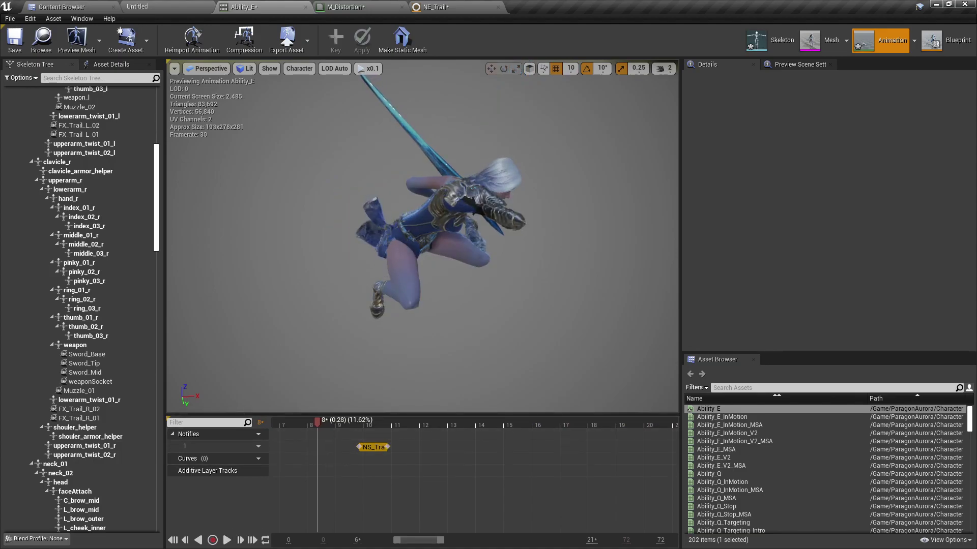
pyautogui.moveTo(325, 424); pyautogui.dragTo(466, 422)
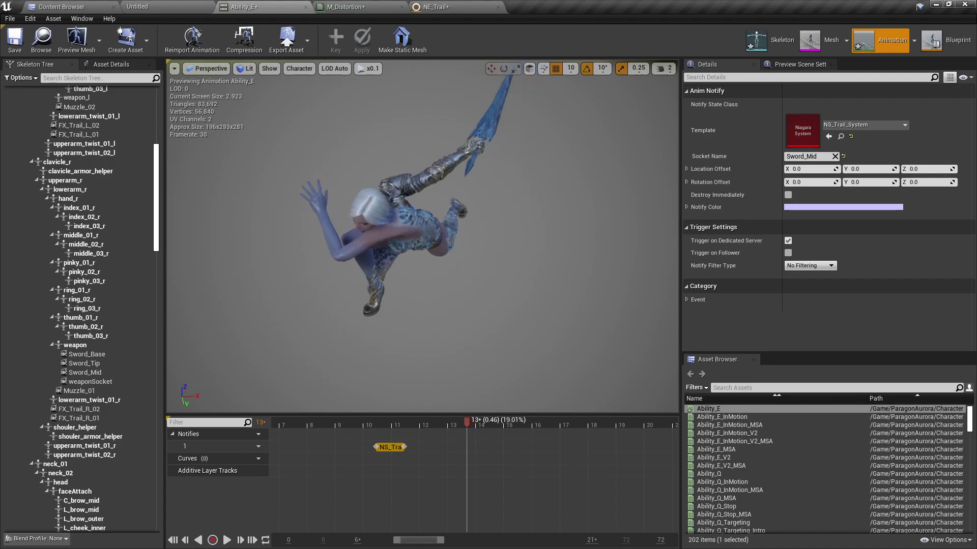
pyautogui.click(408, 446)
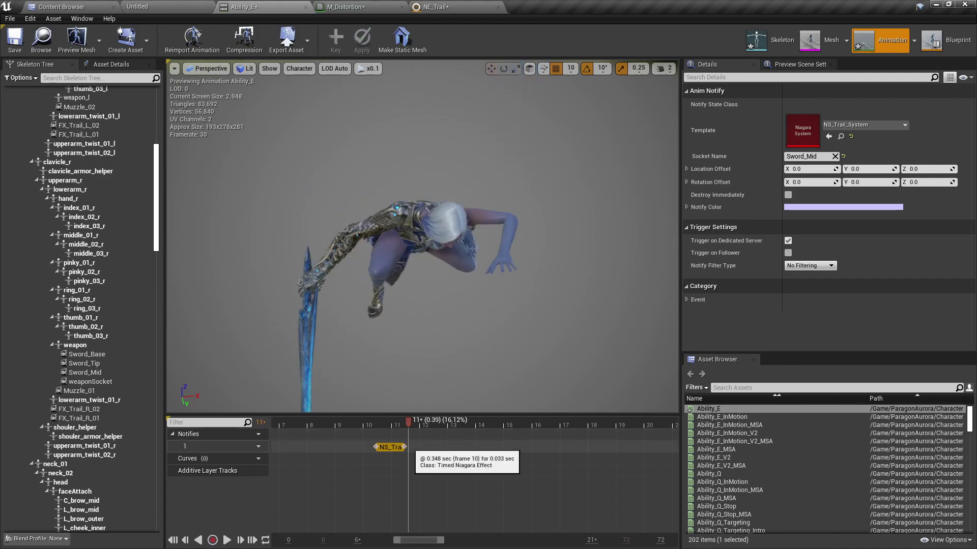
pyautogui.moveTo(408, 422); pyautogui.dragTo(466, 422)
pyautogui.moveTo(406, 447); pyautogui.dragTo(420, 447)
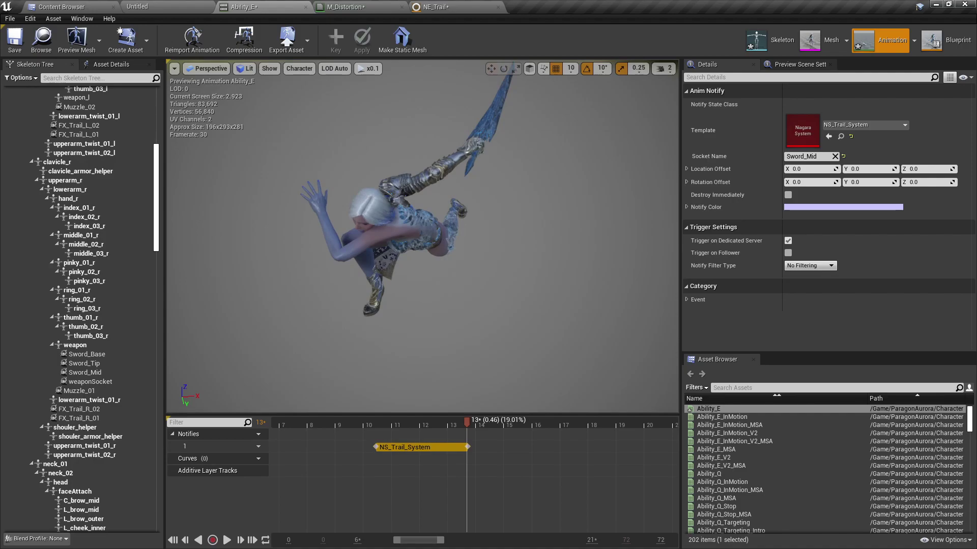
# - Play the Ability_E animation and set its preview playback speed to x0.25
pyautogui.press('space')
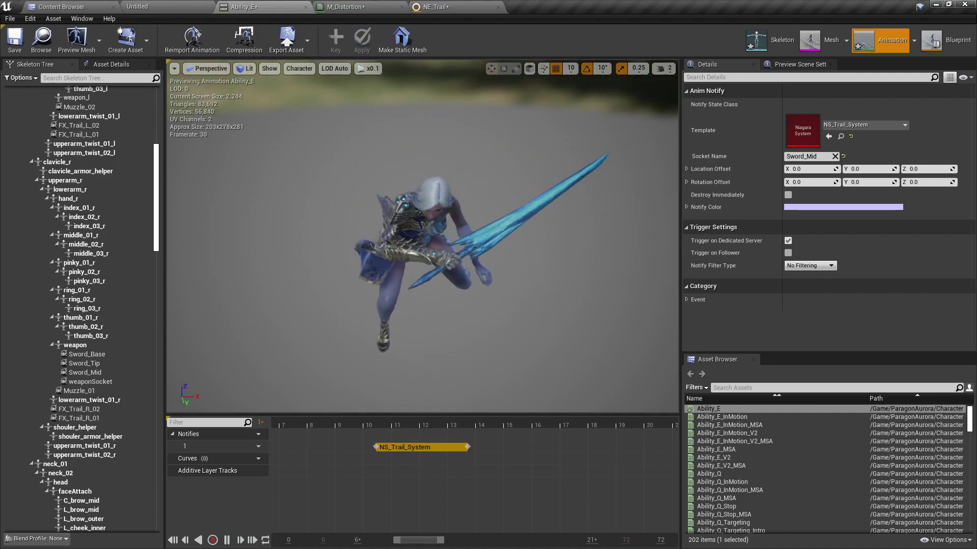
pyautogui.click(370, 68)
pyautogui.click(374, 98)
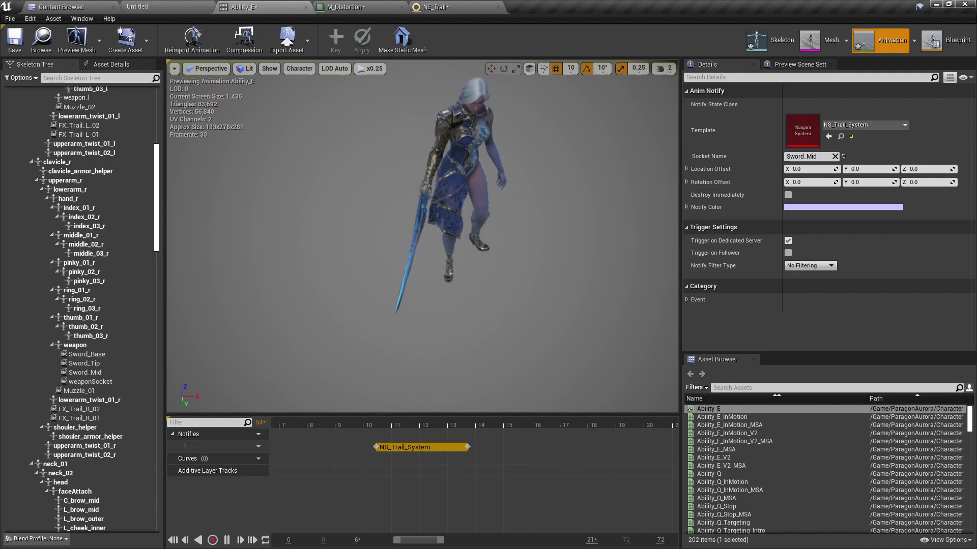
# - Set the preview playback speed to x0.1 and replay the sword swing to inspect the trail from several angles
pyautogui.click(370, 69)
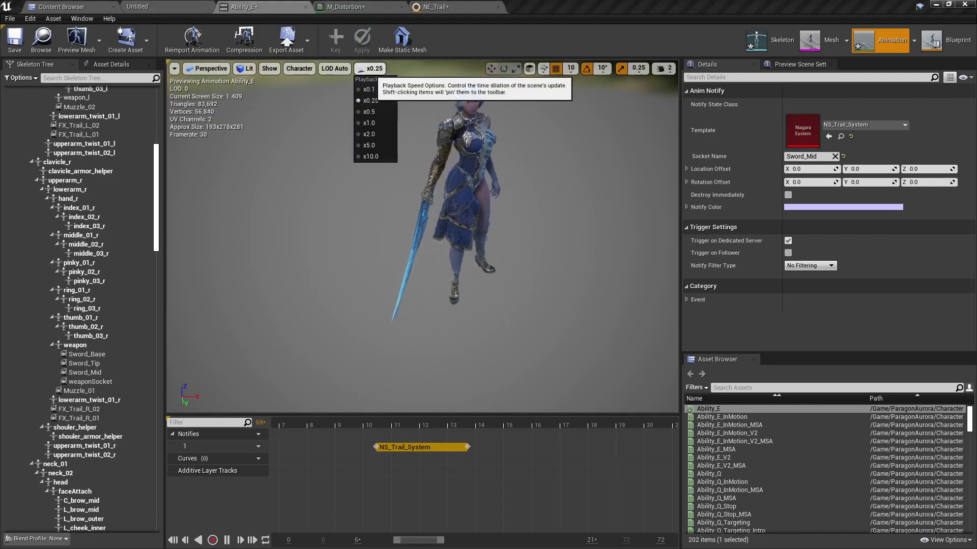
pyautogui.click(371, 84)
pyautogui.click(303, 424)
pyautogui.moveTo(432, 255); pyautogui.dragTo(462, 227, button='right')
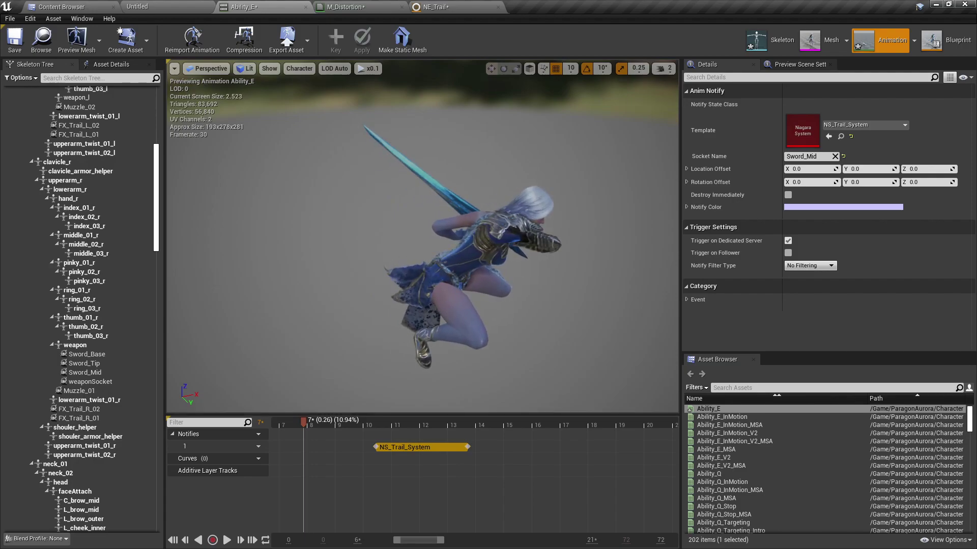
pyautogui.click(227, 539)
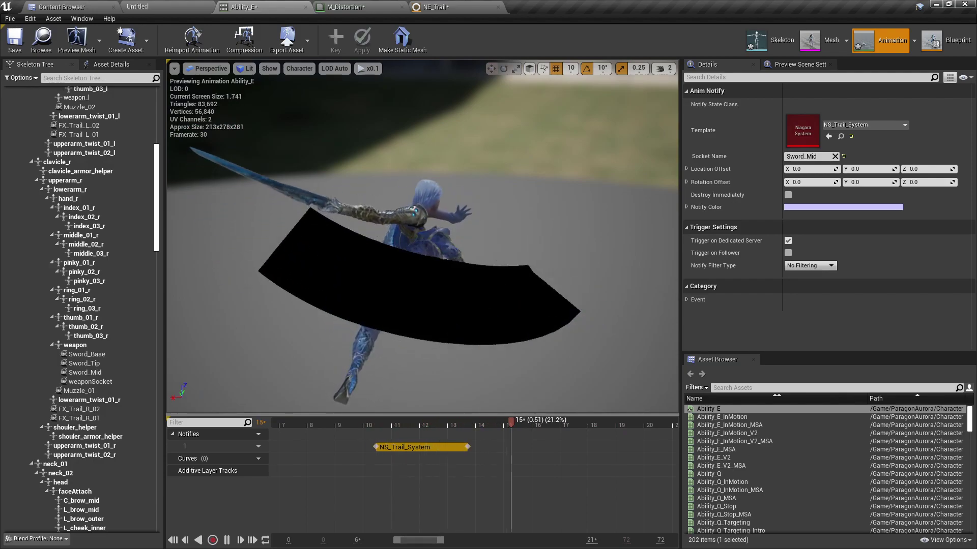
pyautogui.moveTo(422, 236); pyautogui.dragTo(468, 259, button='right')
pyautogui.click(347, 423)
pyautogui.press('space')
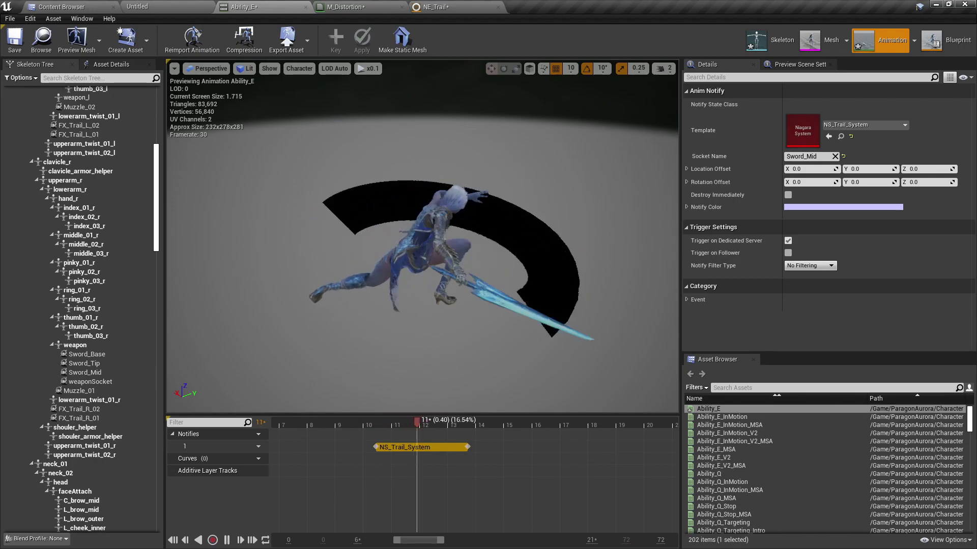
# - Add a Scale Ribbon Width module to the Particle Update stage of the NE_Trail emitter
pyautogui.click(458, 7)
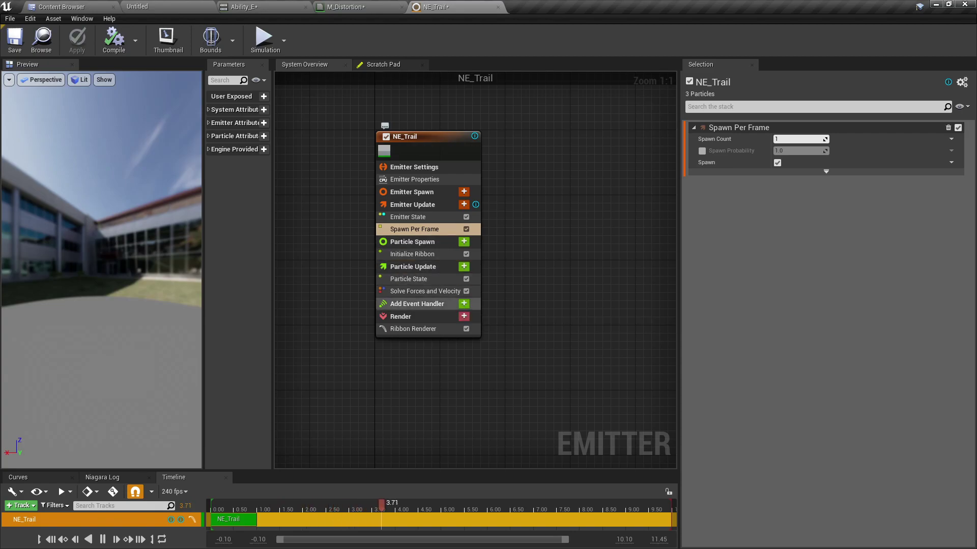
pyautogui.click(423, 266)
pyautogui.click(464, 266)
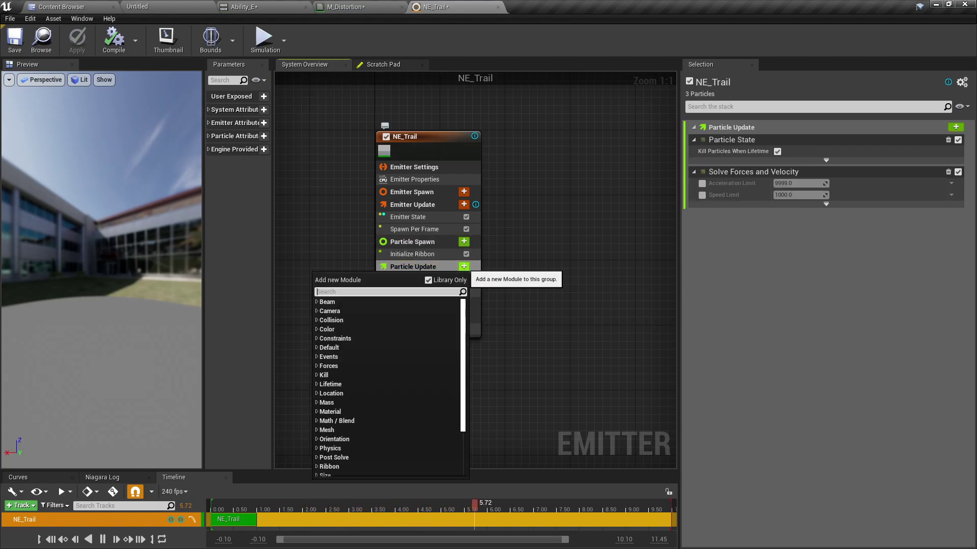
pyautogui.write('ribbon')
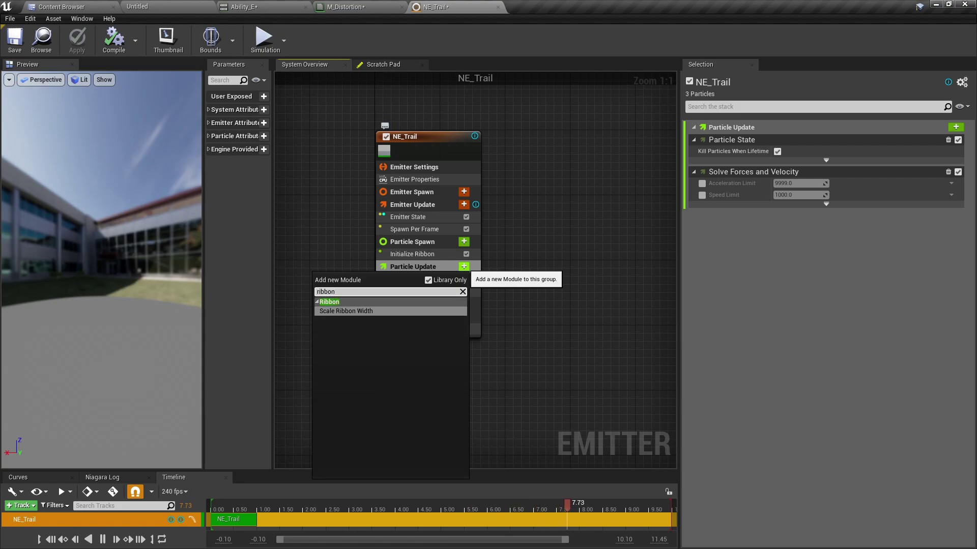
pyautogui.press('Return')
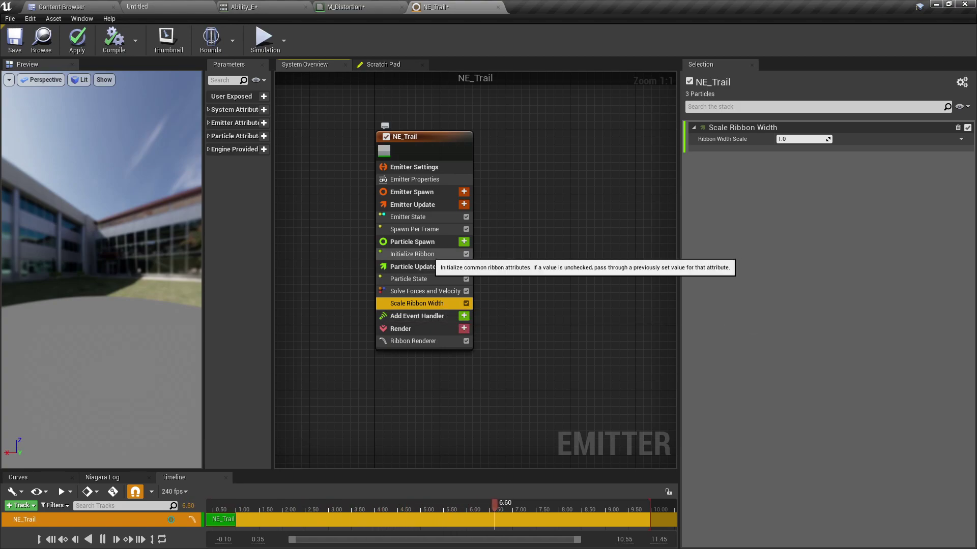
# - Set Ribbon Width in Initialize Ribbon to 50 and preview the trail in Ability_E
pyautogui.click(412, 254)
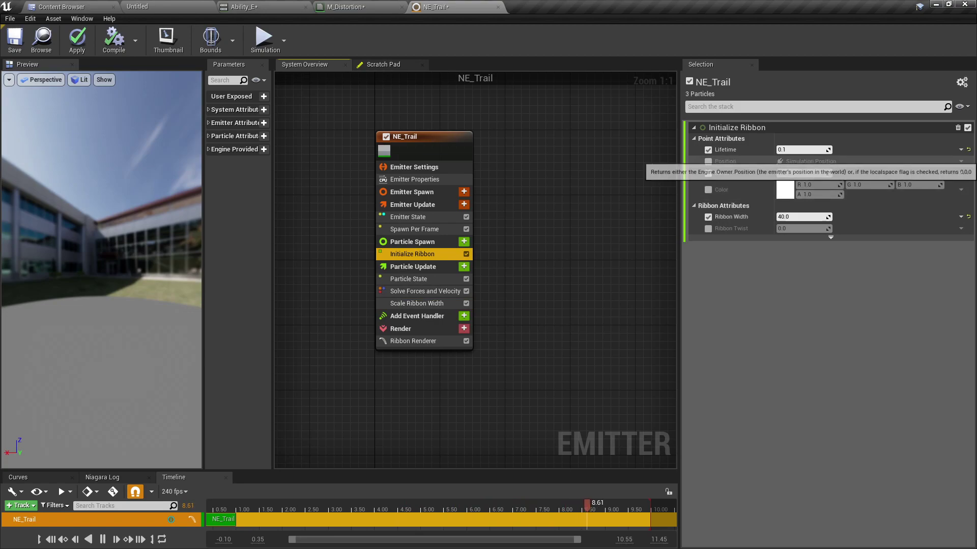
pyautogui.click(793, 217)
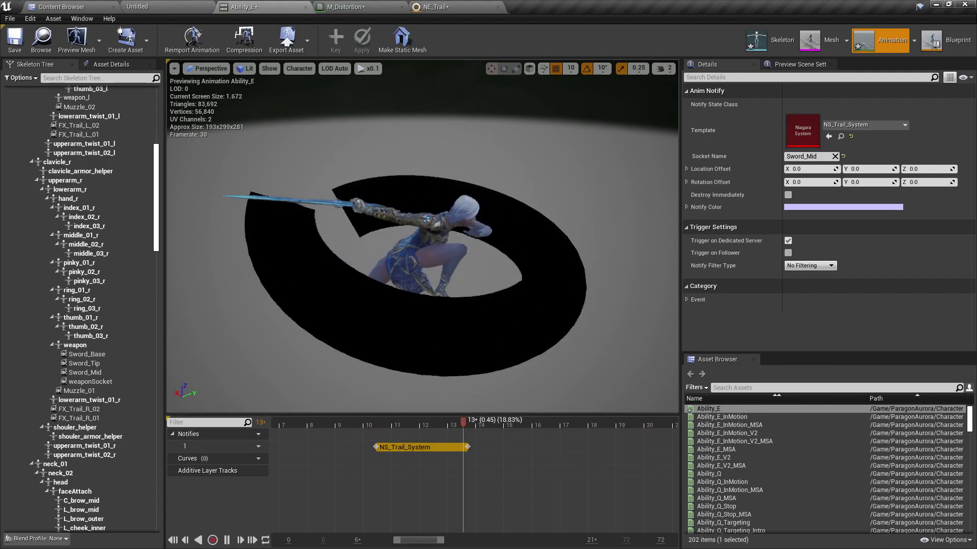
pyautogui.click(435, 7)
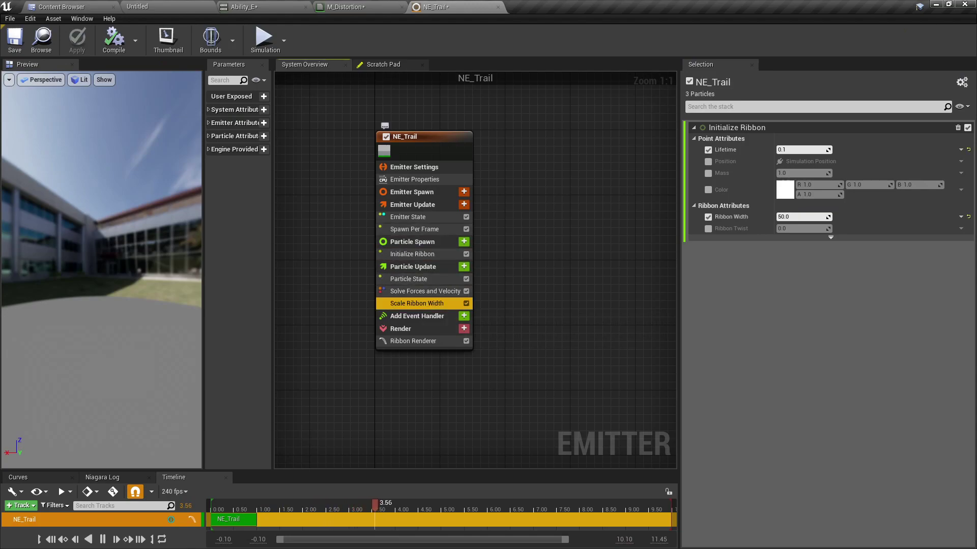
# - Drive the Ribbon Width Scale of the Scale Ribbon Width module with a Float from Curve dynamic input
pyautogui.click(423, 303)
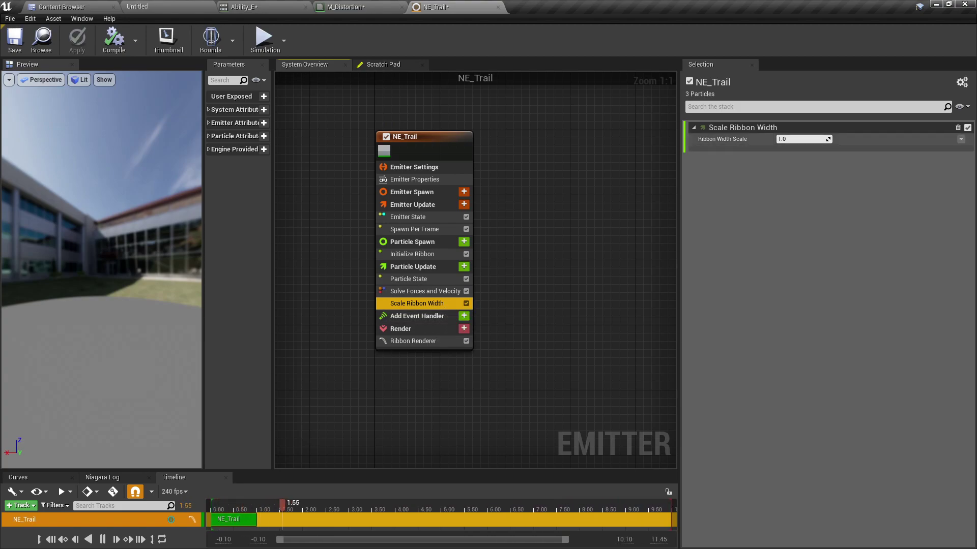
pyautogui.click(961, 139)
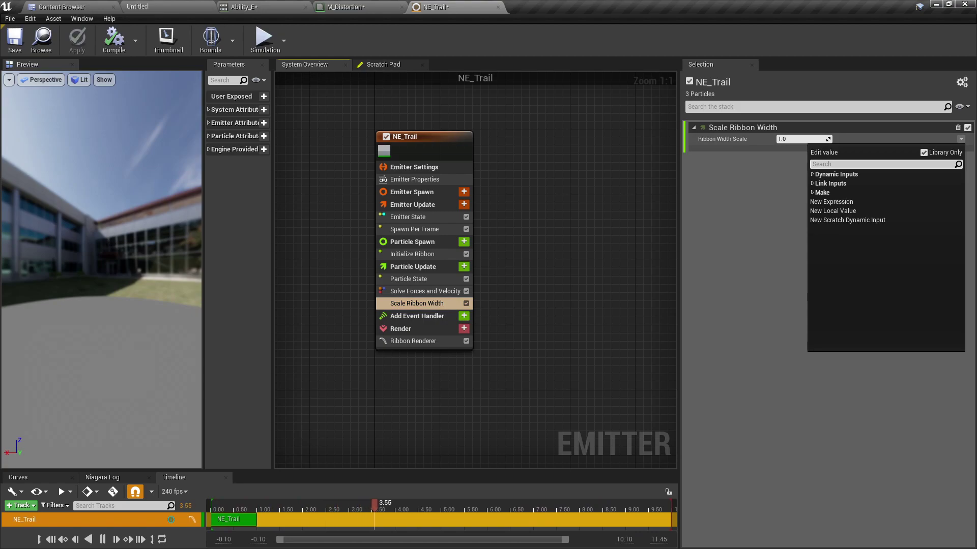
pyautogui.write('f')
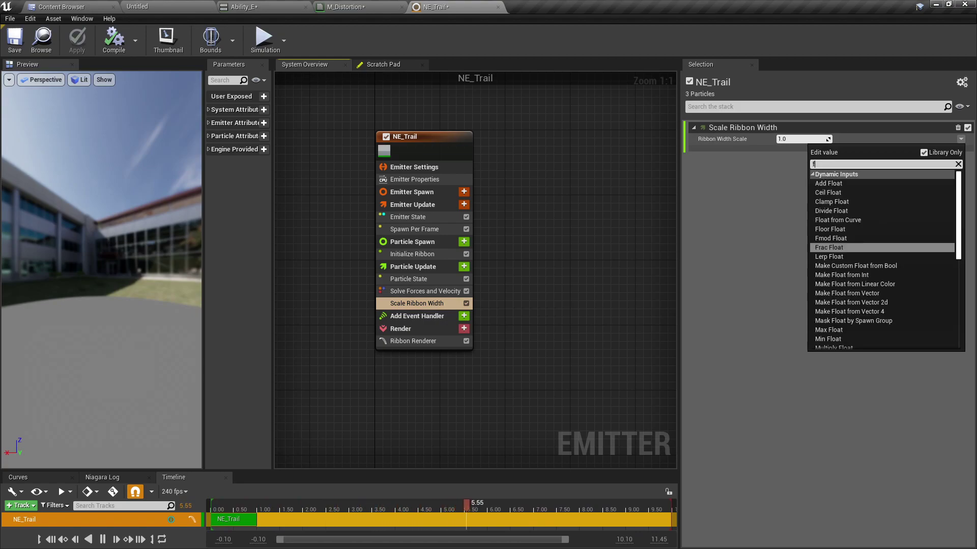
pyautogui.write('loat')
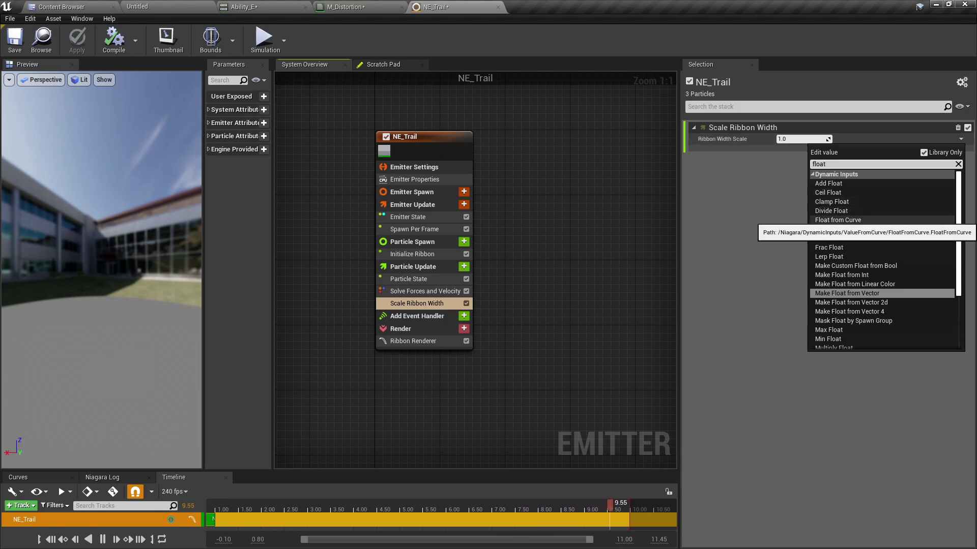
pyautogui.click(837, 220)
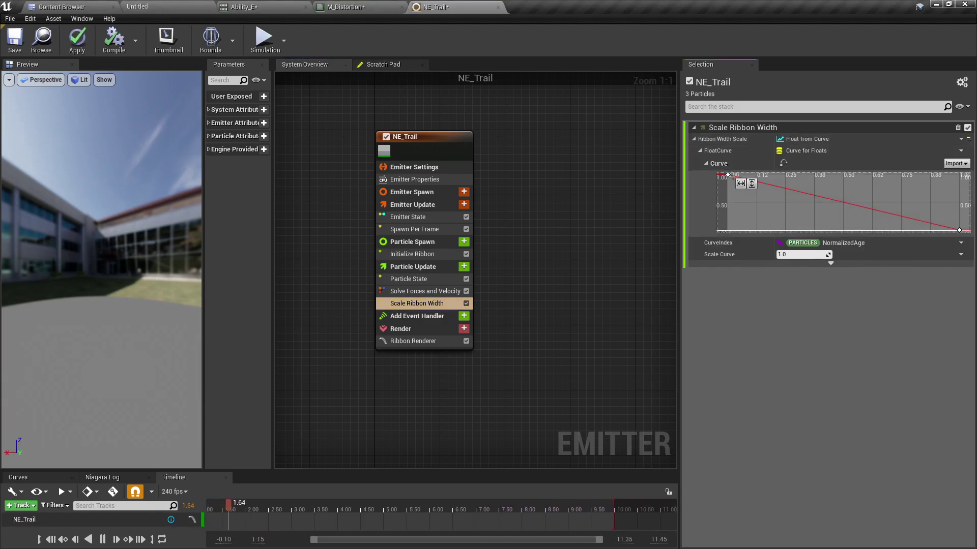
# - Raise the start key of the ribbon width curve to about 1.94 and add a key between start and end
pyautogui.scroll(-6, 806, 192)
pyautogui.moveTo(806, 192); pyautogui.dragTo(805, 214, button='right')
pyautogui.scroll(-2, 804, 209)
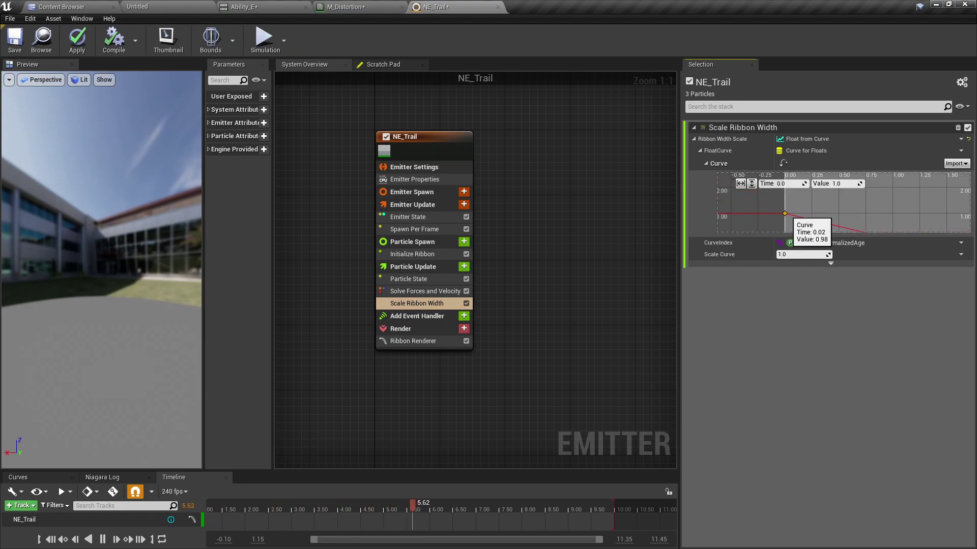
pyautogui.moveTo(833, 210); pyautogui.dragTo(814, 197, button='right')
pyautogui.rightClick(814, 197)
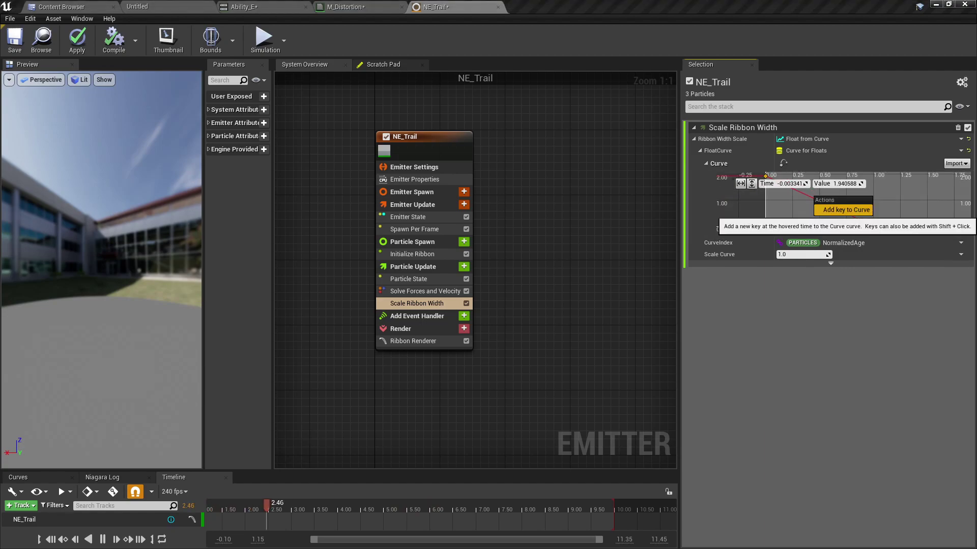
pyautogui.click(846, 210)
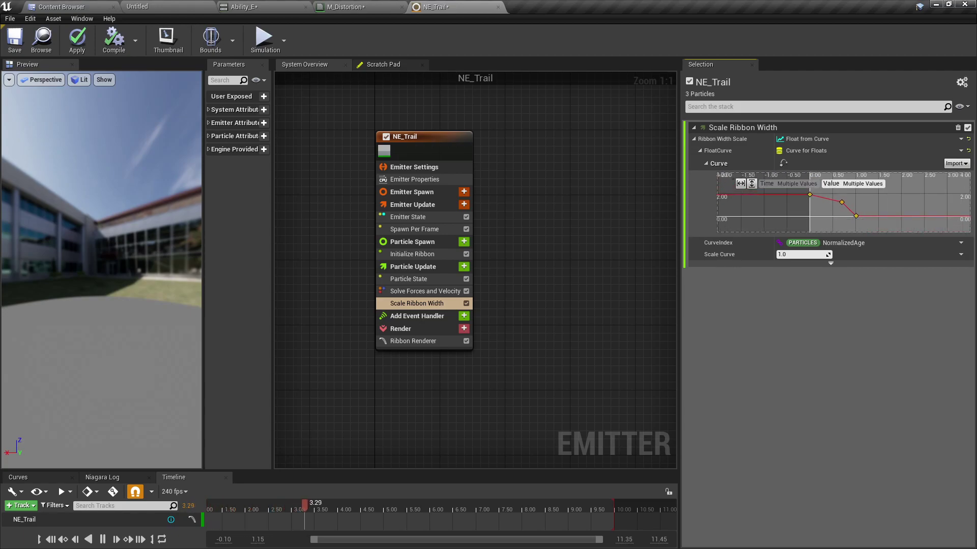
# - Set the width curve's keys to Auto interpolation and move the middle key to about time 0.4, slightly below the start key's value
pyautogui.rightClick(841, 202)
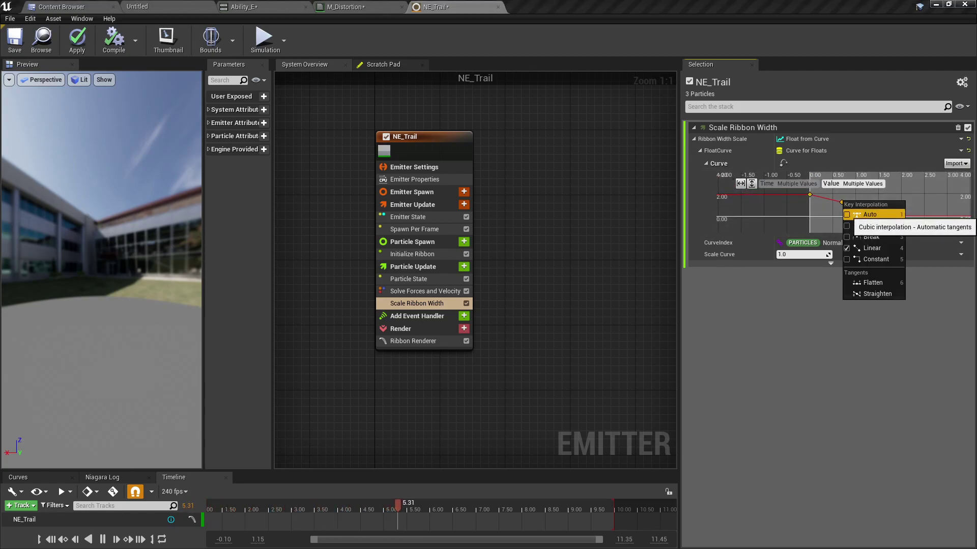
pyautogui.click(867, 215)
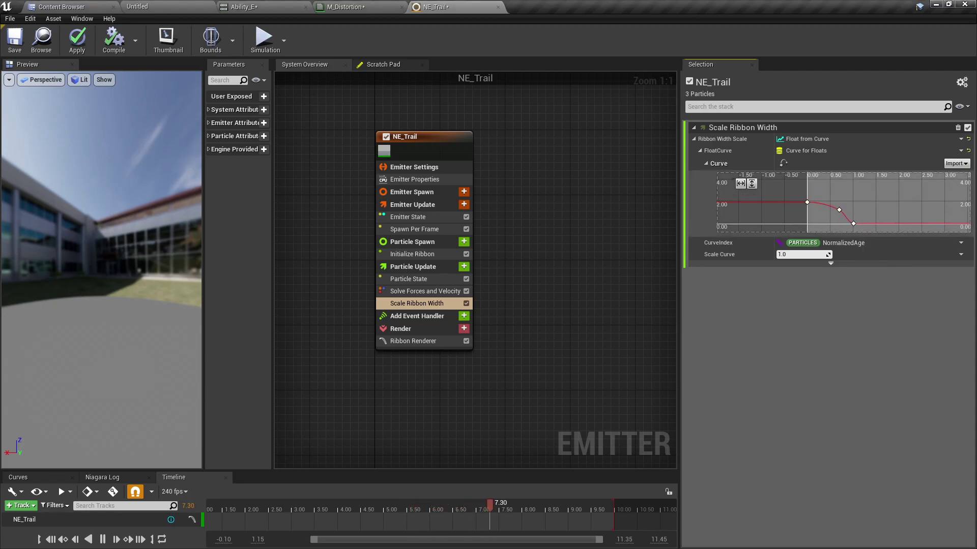
pyautogui.scroll(2, 844, 202)
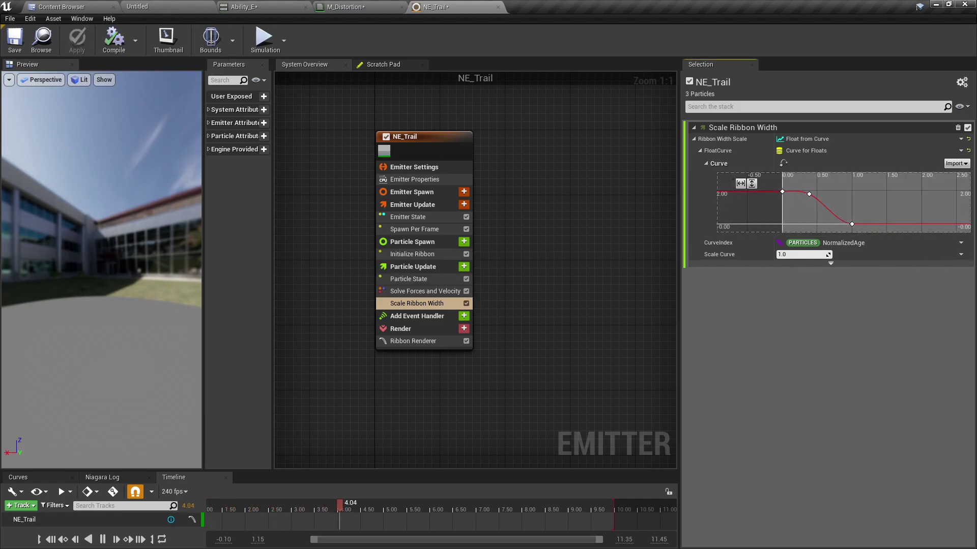
# - Check the trail in Ability_E, set Ribbon Width in Initialize Ribbon to 45 and preview the swing again
pyautogui.click(258, 7)
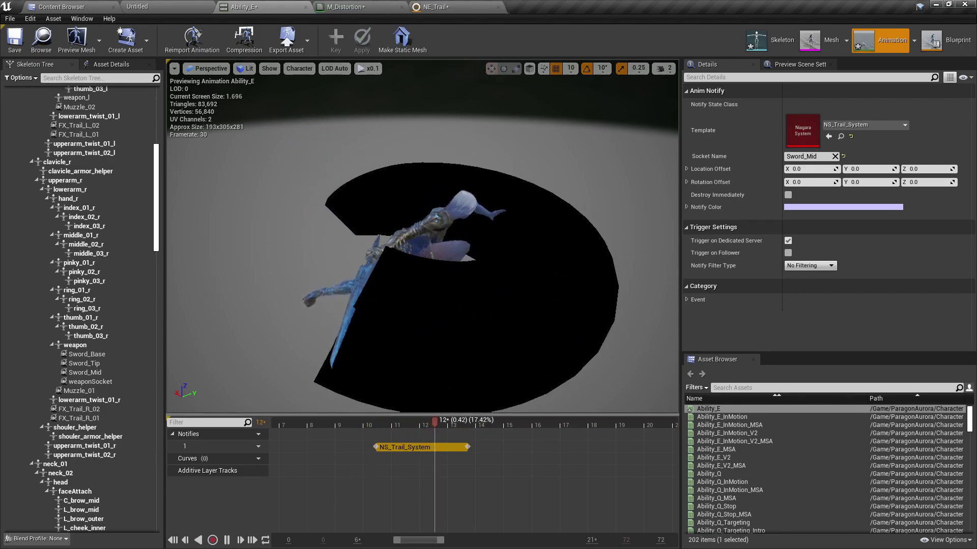
pyautogui.click(470, 8)
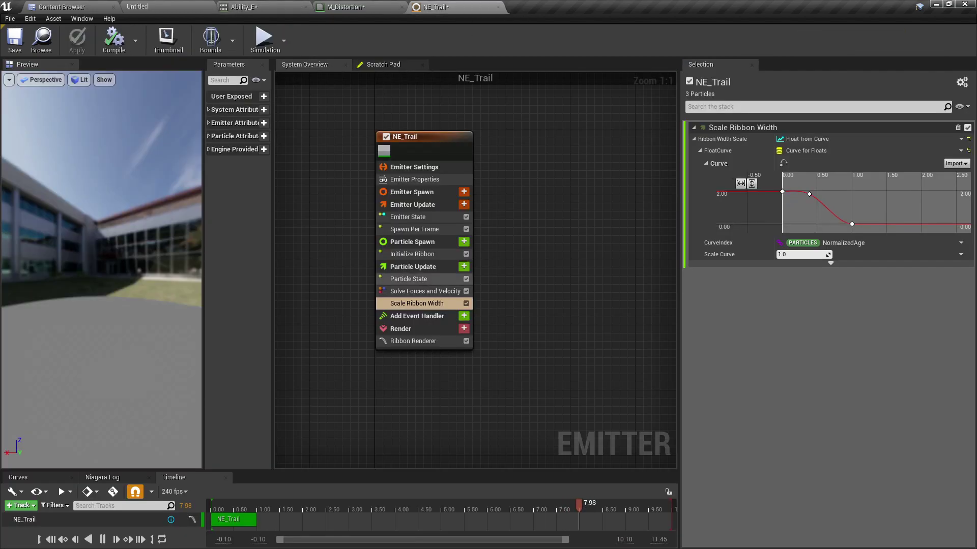
pyautogui.click(412, 254)
pyautogui.click(801, 216)
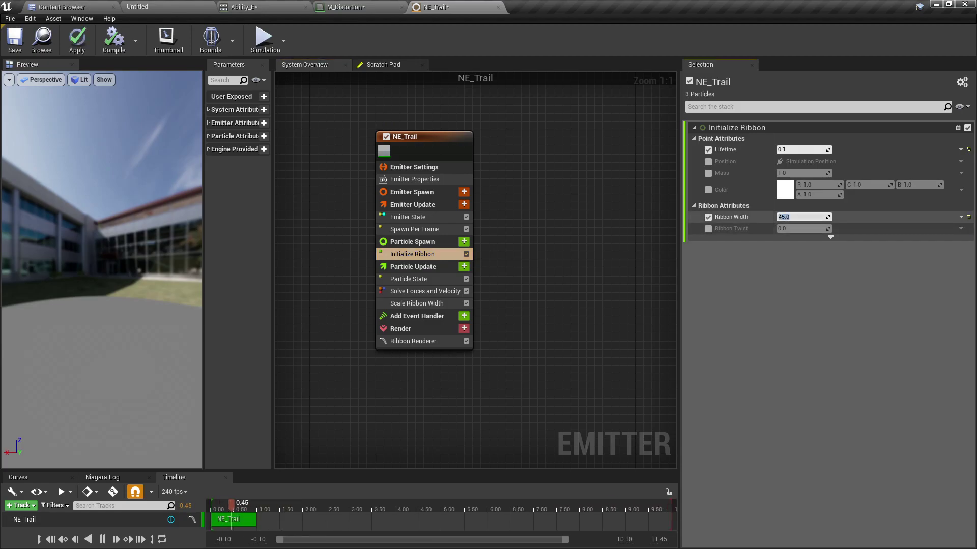
pyautogui.click(356, 7)
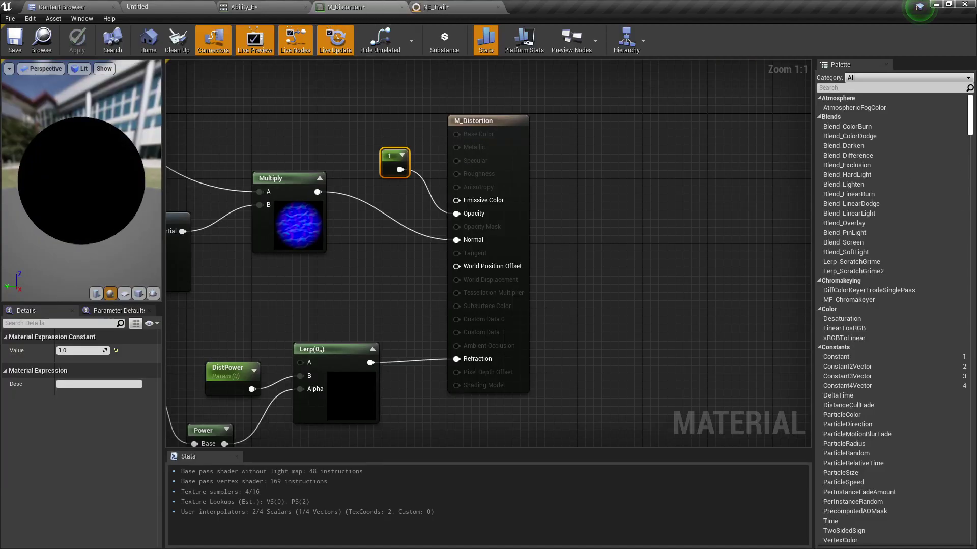
pyautogui.click(285, 7)
pyautogui.click(227, 540)
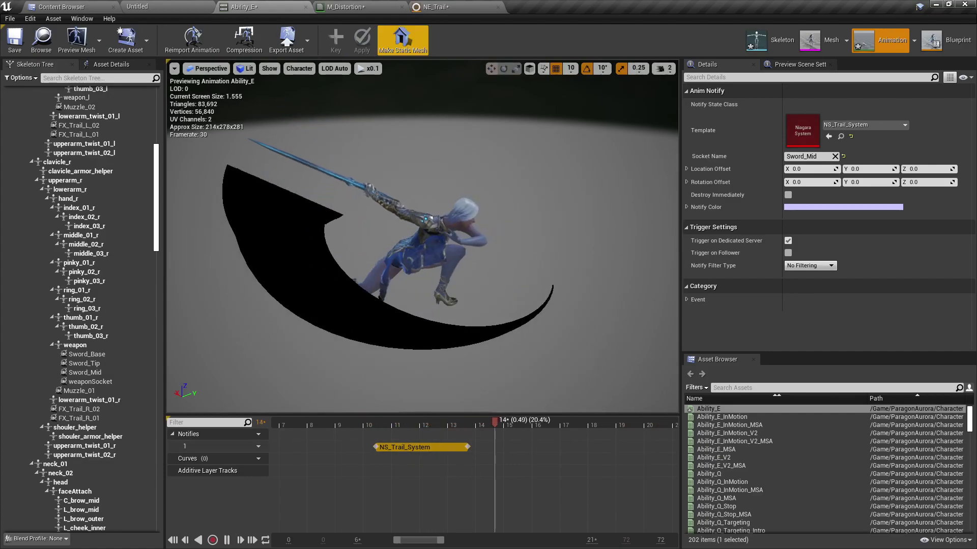
# - Set Ribbon Width in Initialize Ribbon to 40, apply the emitter changes and replay the swing in Ability_E
pyautogui.click(433, 6)
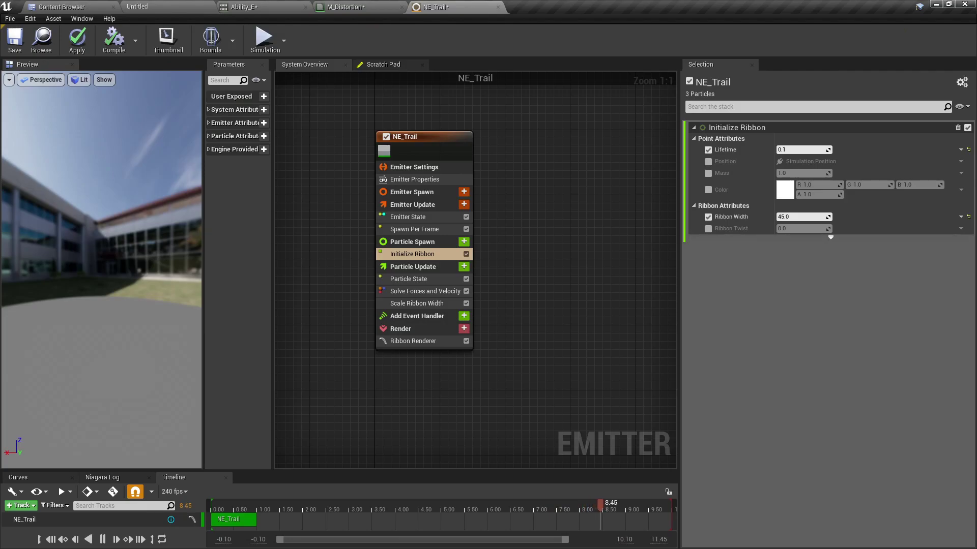
pyautogui.click(801, 218)
pyautogui.write('40')
pyautogui.press('Return')
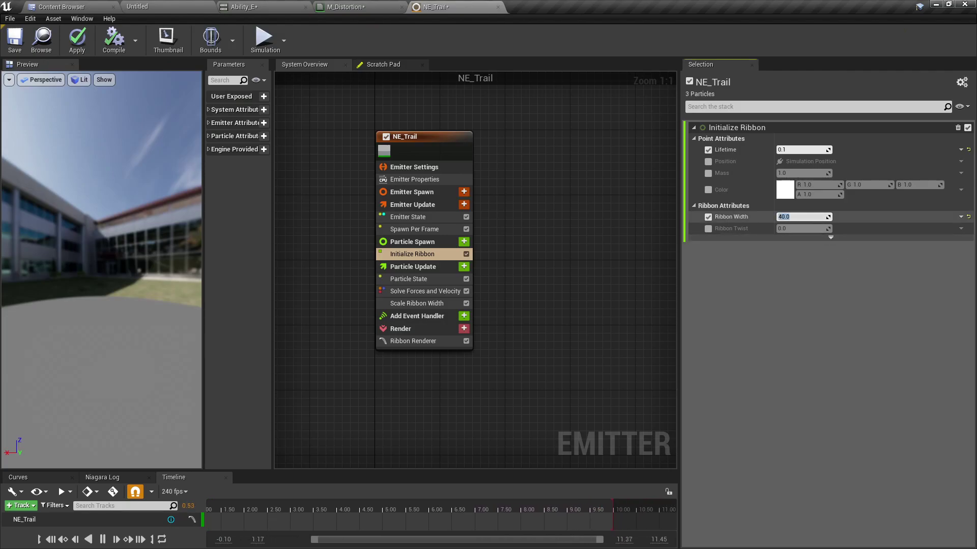
pyautogui.click(240, 7)
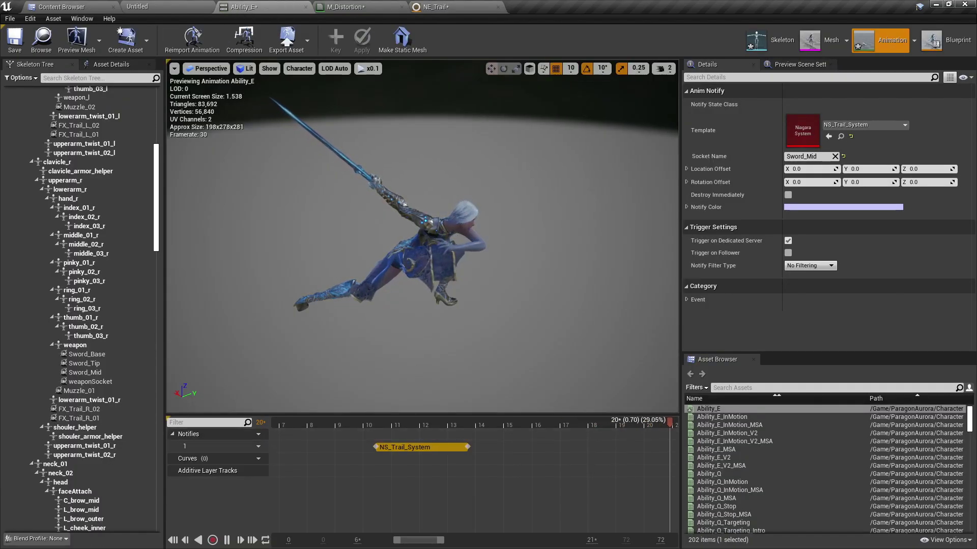
pyautogui.click(473, 7)
pyautogui.click(77, 40)
pyautogui.click(139, 7)
pyautogui.click(247, 6)
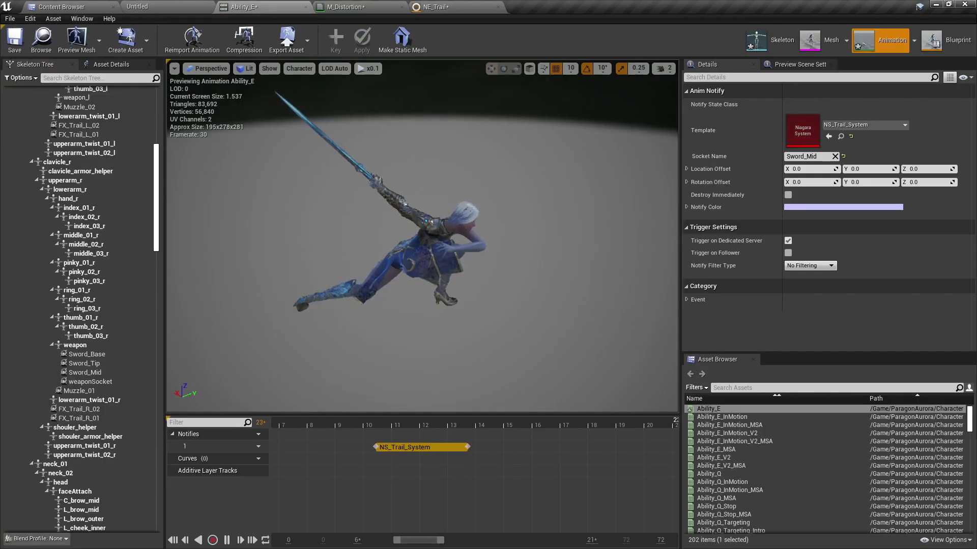
pyautogui.press('space')
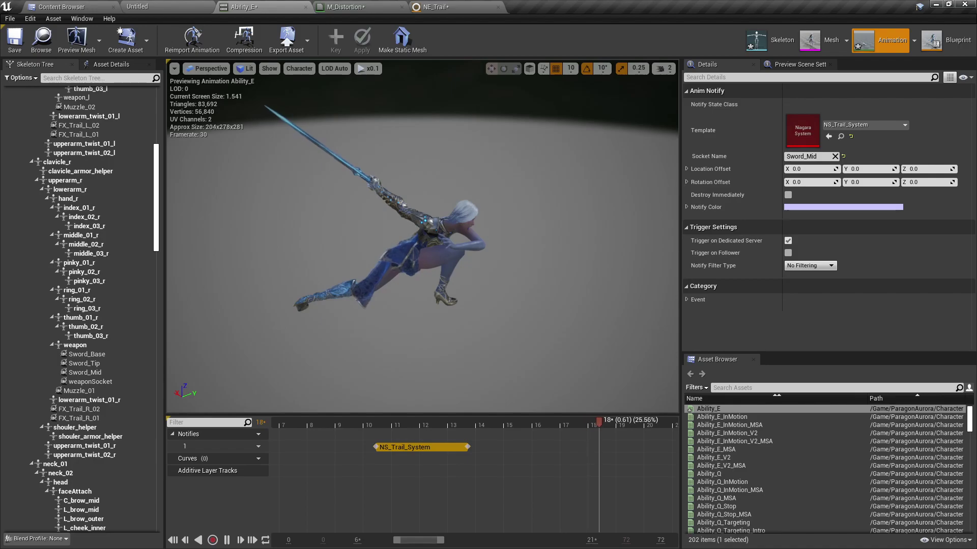
# - Switch to the NE_Trail emitter and add a new Scratch Pad module to its Emitter Update stage
pyautogui.click(453, 7)
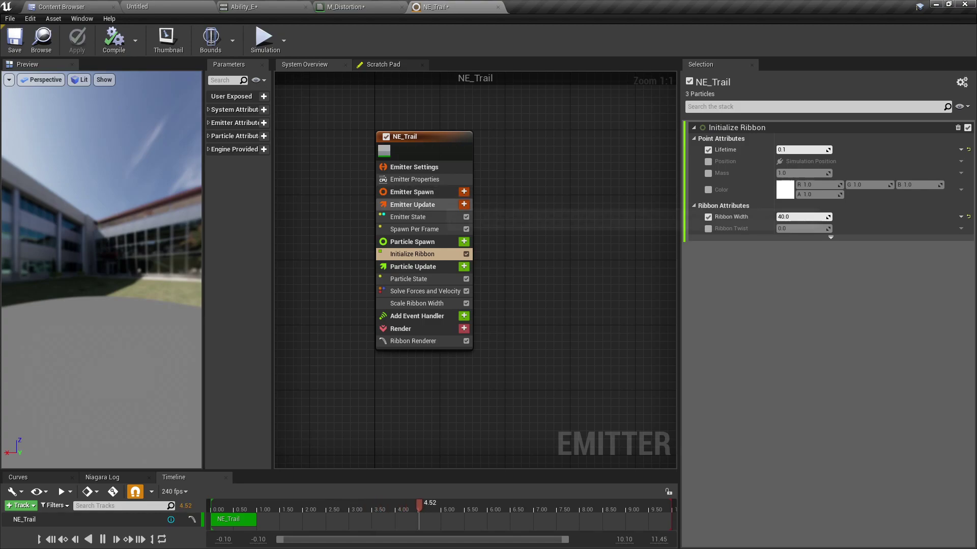
pyautogui.click(430, 205)
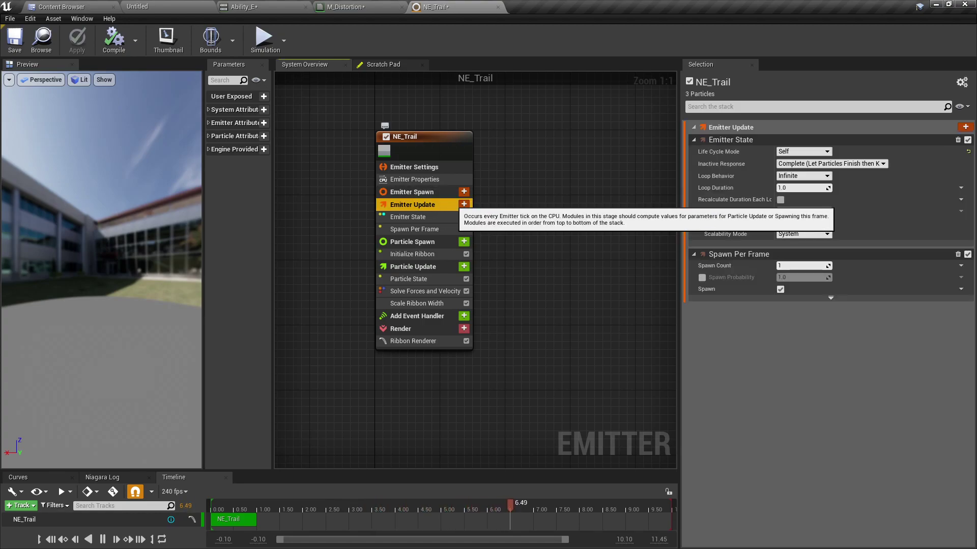
pyautogui.click(464, 204)
pyautogui.write('scratch')
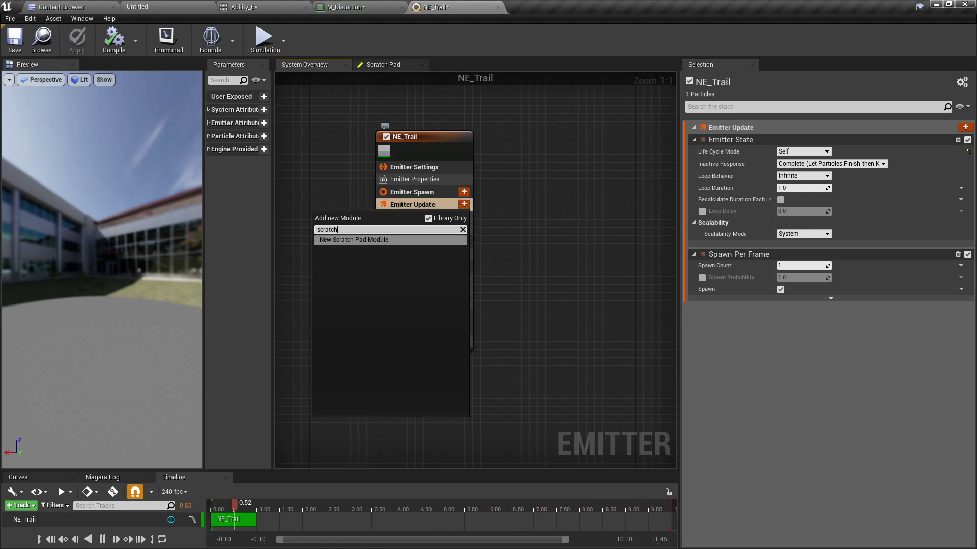
pyautogui.press('Return')
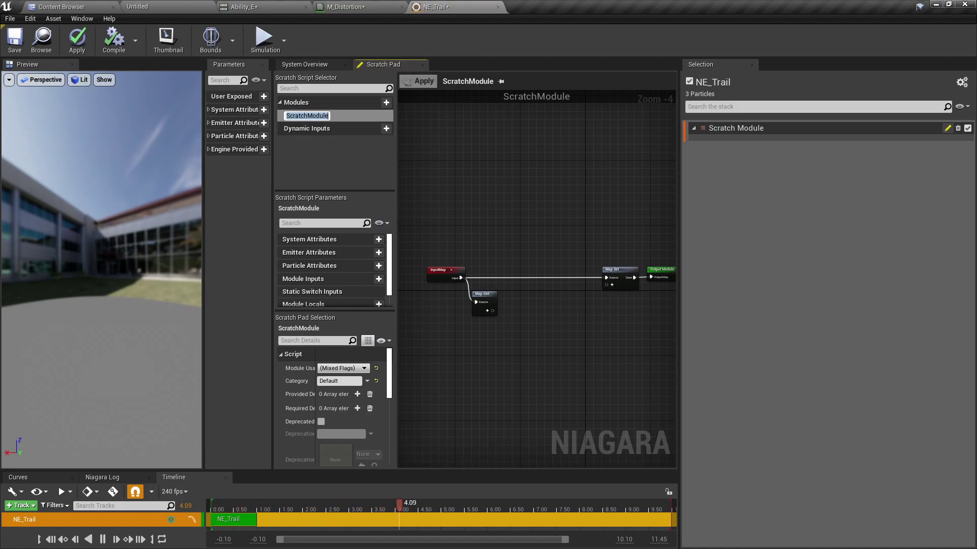
# - Rename the new scratch module as Ribbon_Orientation and check its place in the NE_Trail emitter stack
pyautogui.press('Return')
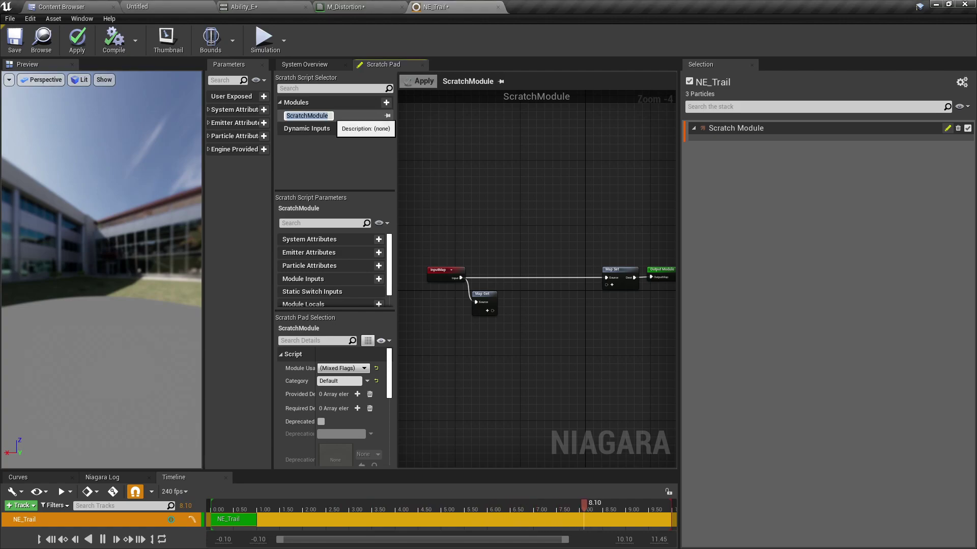
pyautogui.write('Ribbon_Orienta')
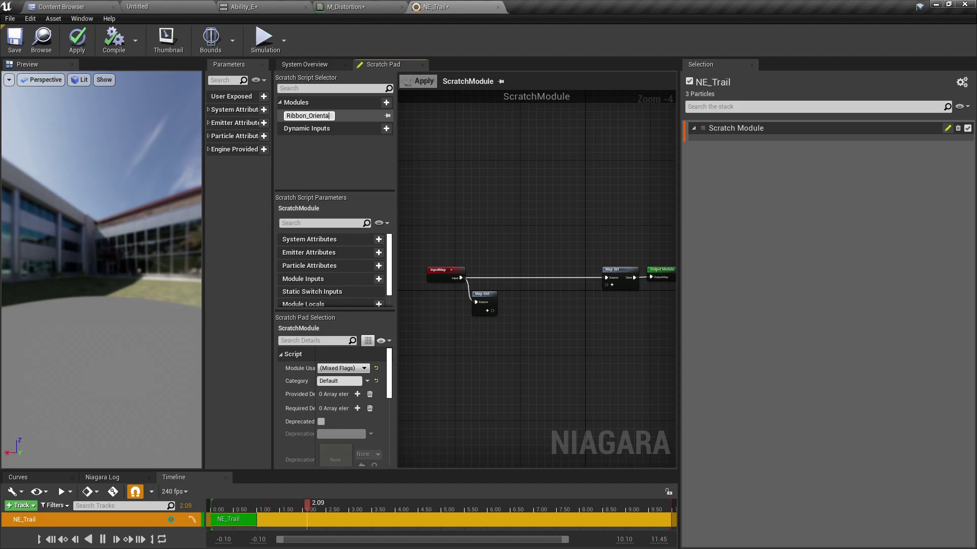
pyautogui.write('tion')
pyautogui.press('Return')
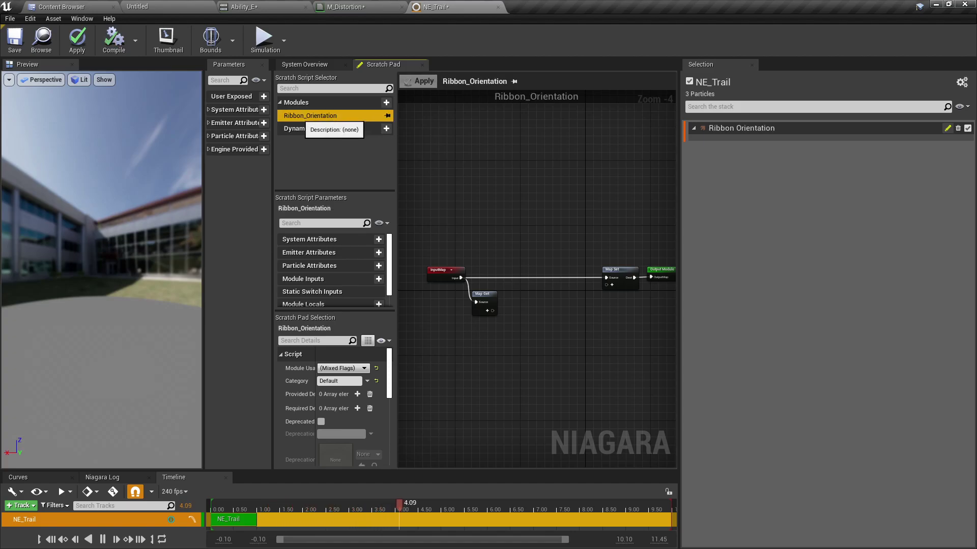
pyautogui.click(305, 116)
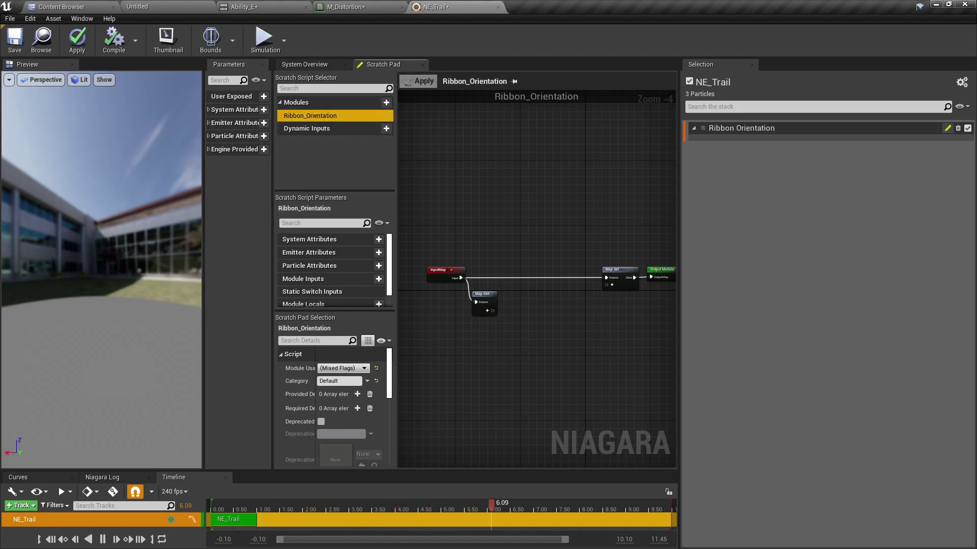
pyautogui.click(305, 64)
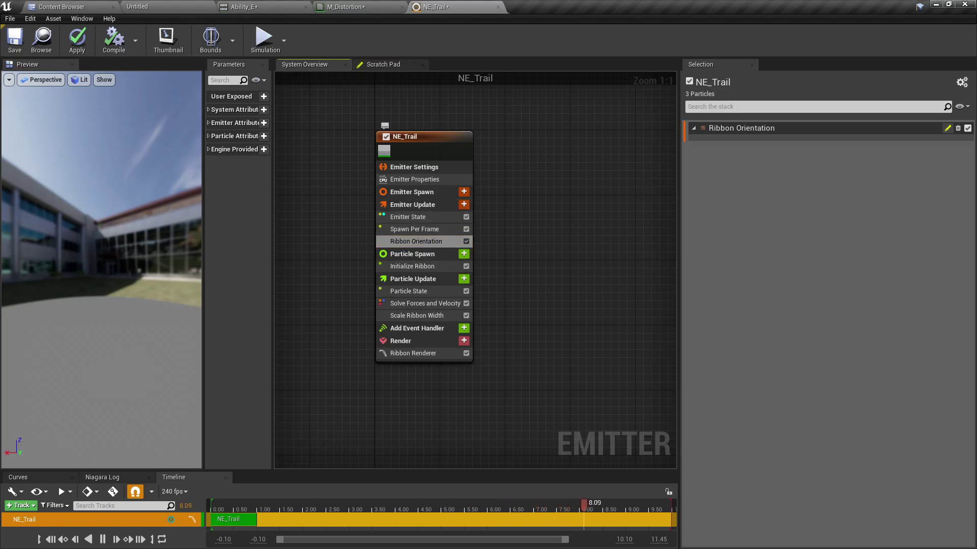
# - In the Ribbon_Orientation script, add the engine-provided owner parameter SystemLocalToWorld and place it on the Map Get node
pyautogui.click(383, 65)
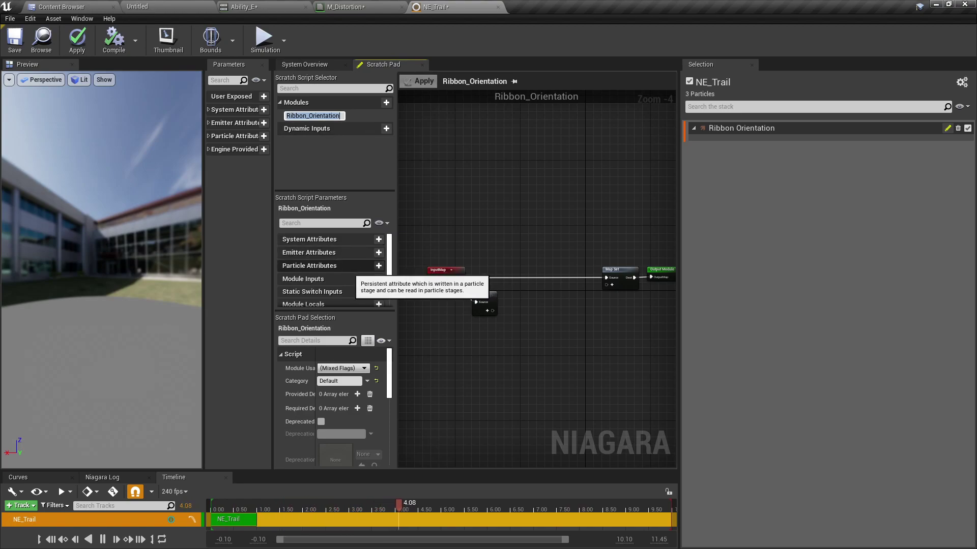
pyautogui.scroll(-1, 350, 283)
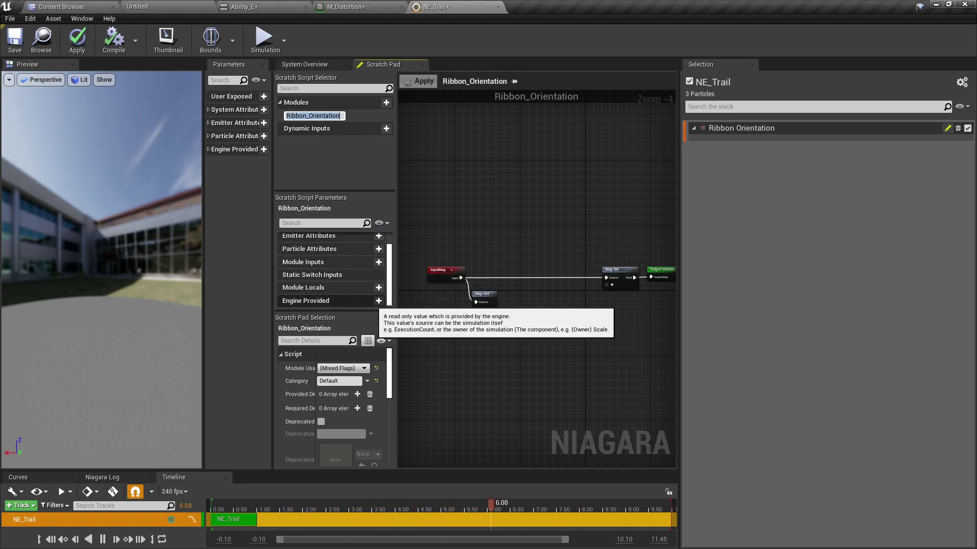
pyautogui.click(379, 301)
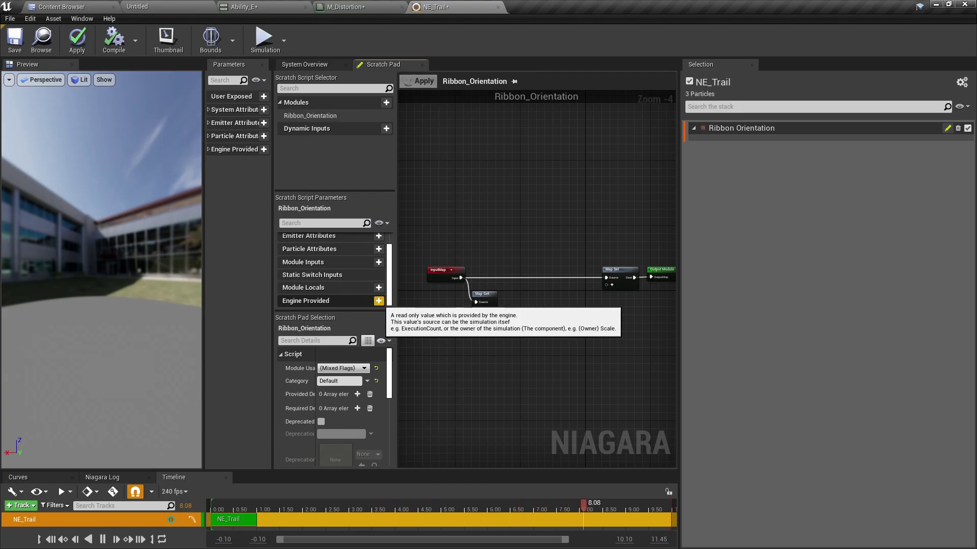
pyautogui.click(378, 301)
pyautogui.write('local')
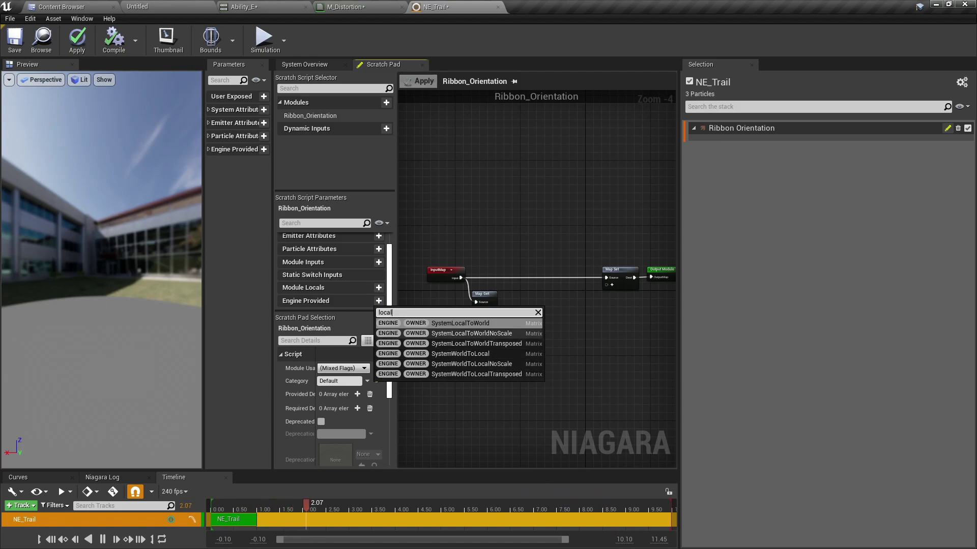
pyautogui.click(479, 324)
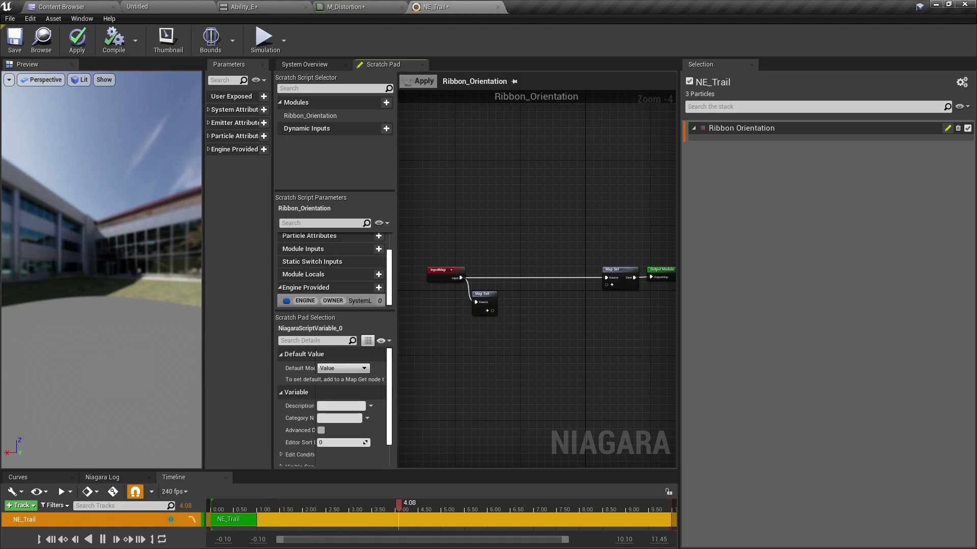
pyautogui.moveTo(356, 300); pyautogui.dragTo(486, 311)
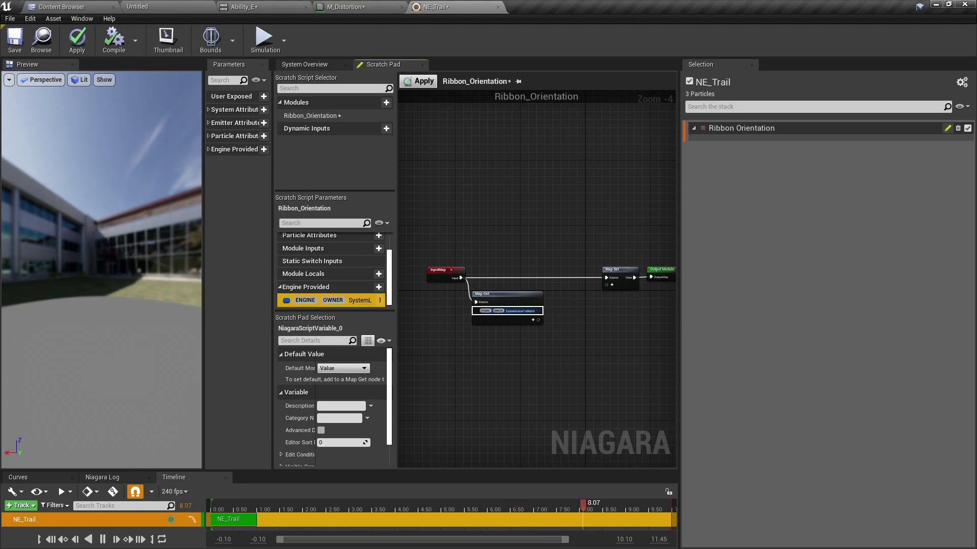
pyautogui.scroll(4, 478, 308)
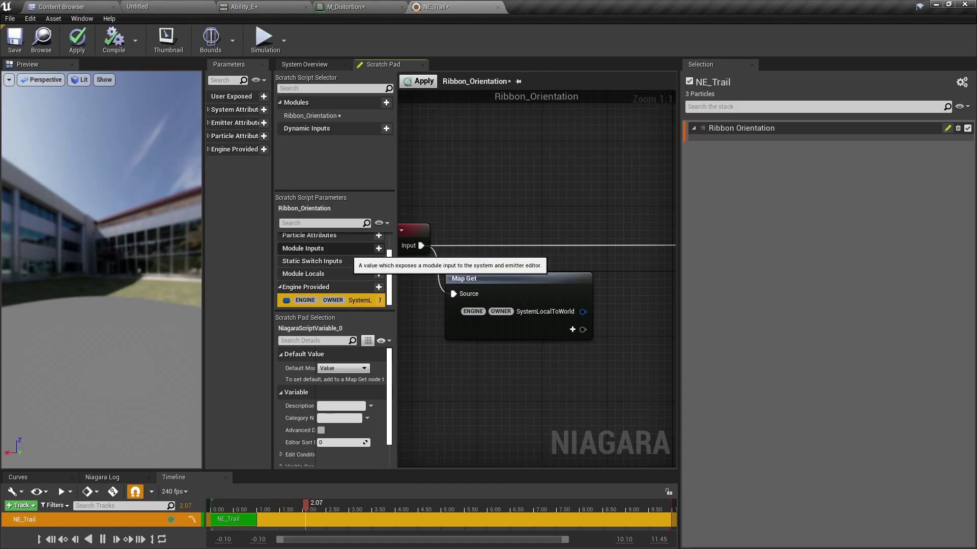
# - Create a Vector module input named Initial Facing and add it to the Map Get node
pyautogui.click(378, 248)
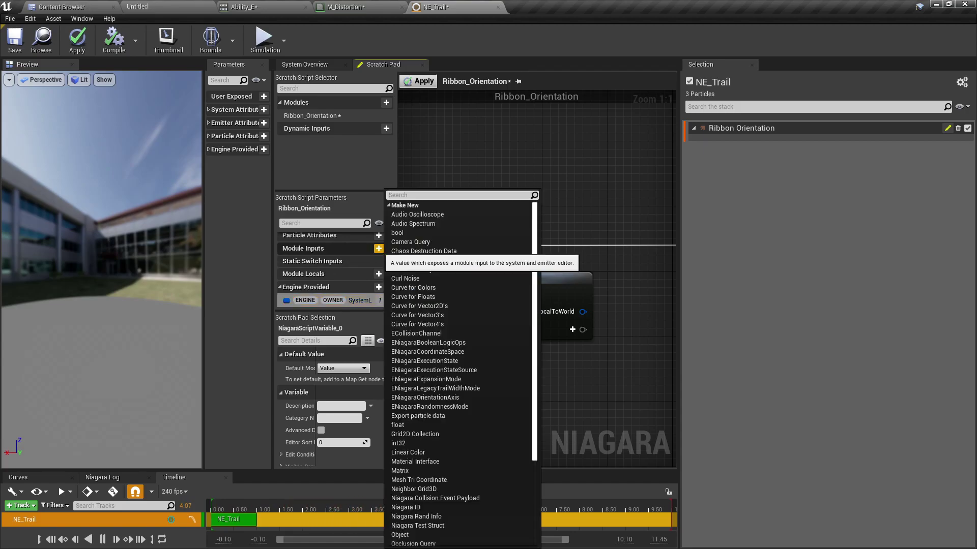
pyautogui.write('vector')
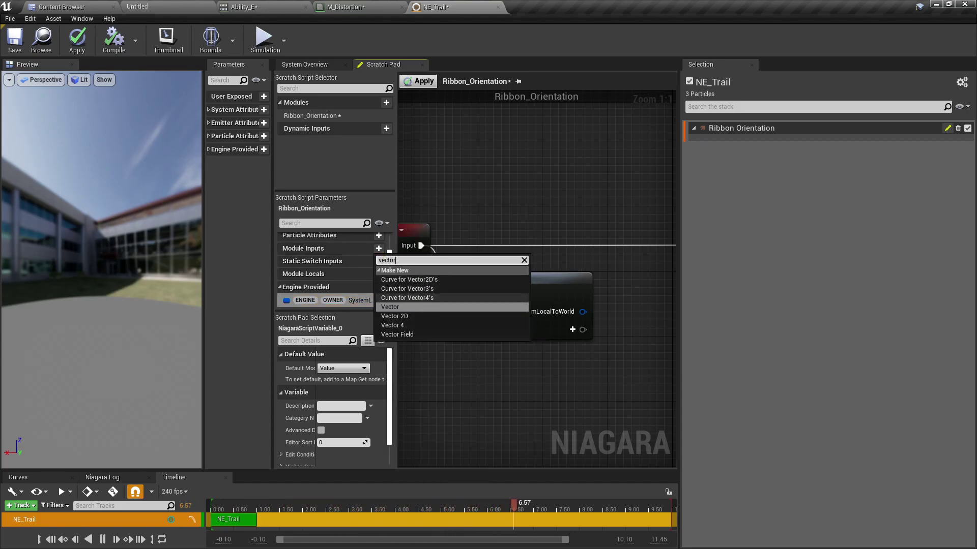
pyautogui.press('Return')
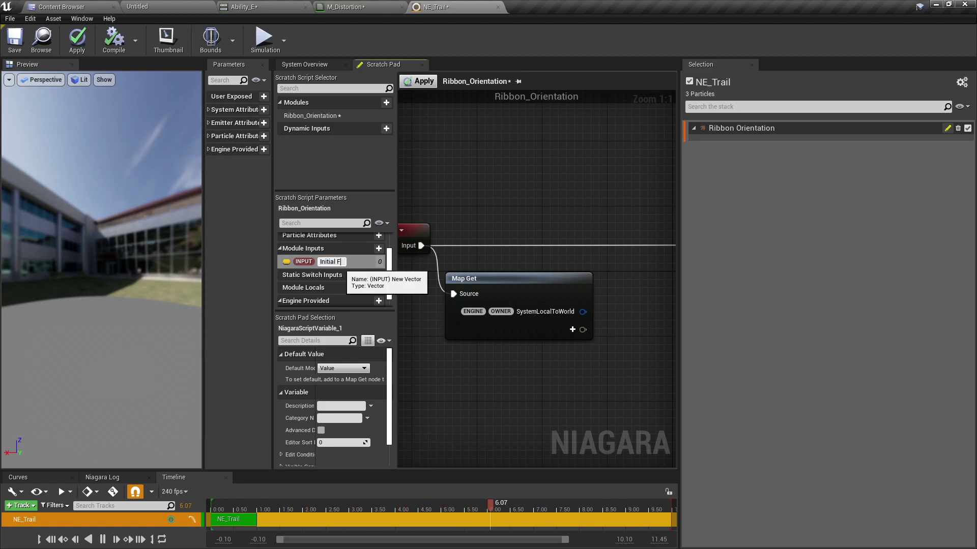
pyautogui.press('Return')
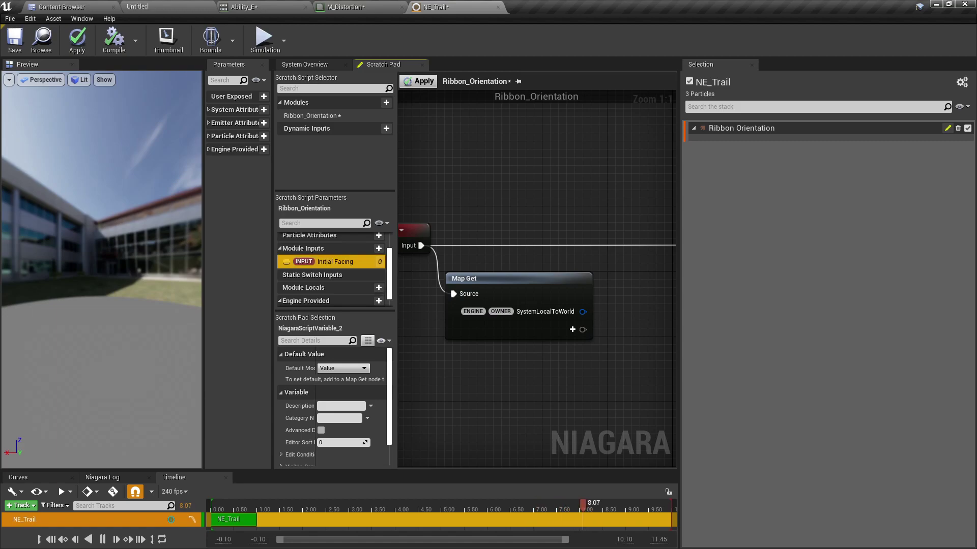
pyautogui.moveTo(489, 364); pyautogui.dragTo(461, 356, button='right')
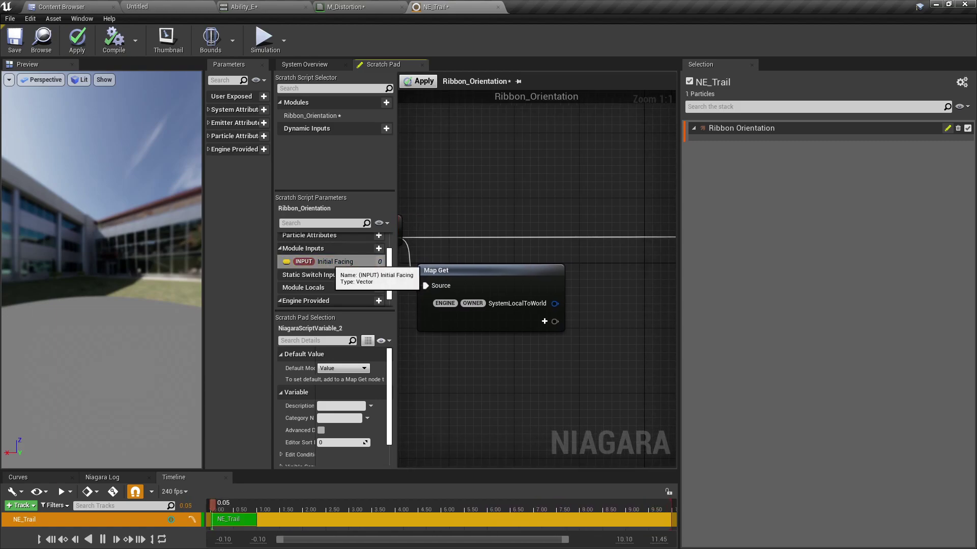
pyautogui.moveTo(330, 261); pyautogui.dragTo(465, 307)
pyautogui.moveTo(334, 262); pyautogui.dragTo(464, 317)
pyautogui.moveTo(554, 322); pyautogui.dragTo(554, 322)
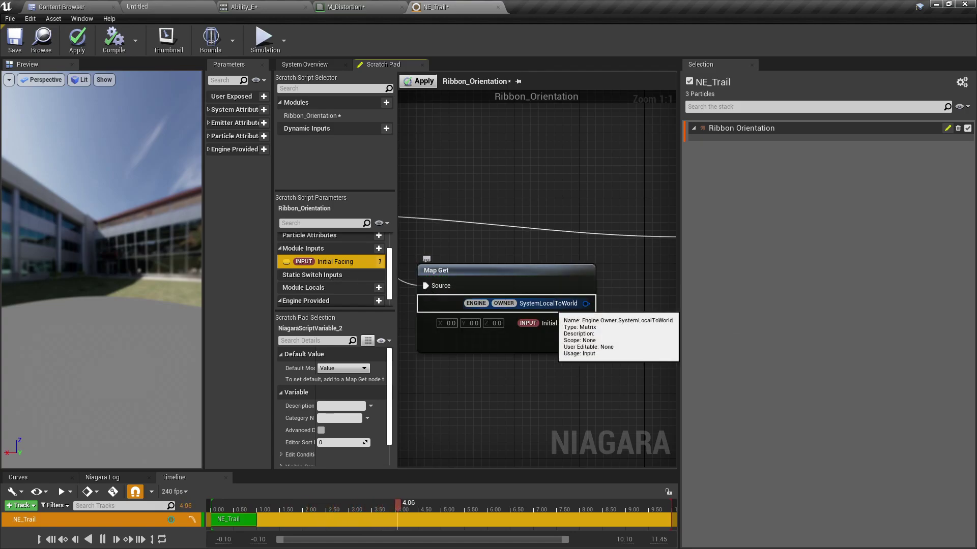
# - Create a Matrix Transform Vector node fed by the SystemLocalToWorld output of Map Get
pyautogui.scroll(-2, 578, 290)
pyautogui.moveTo(620, 296); pyautogui.dragTo(542, 278, button='right')
pyautogui.scroll(2, 502, 285)
pyautogui.moveTo(504, 286); pyautogui.dragTo(580, 284)
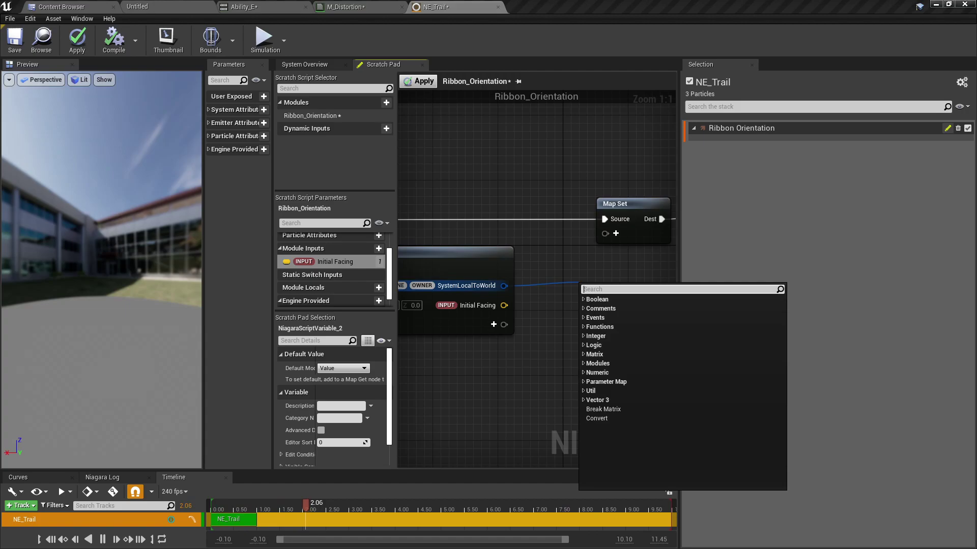
pyautogui.write('t')
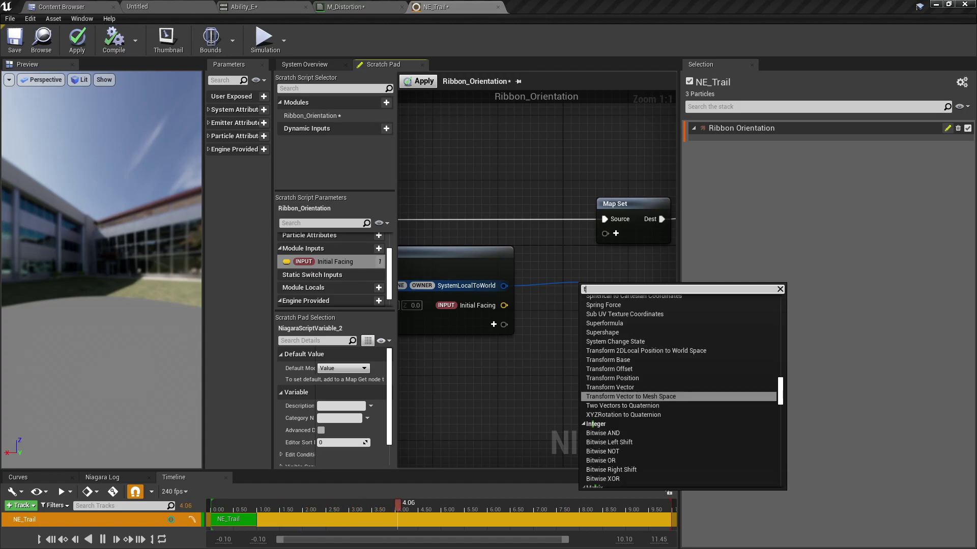
pyautogui.write('ransform vector')
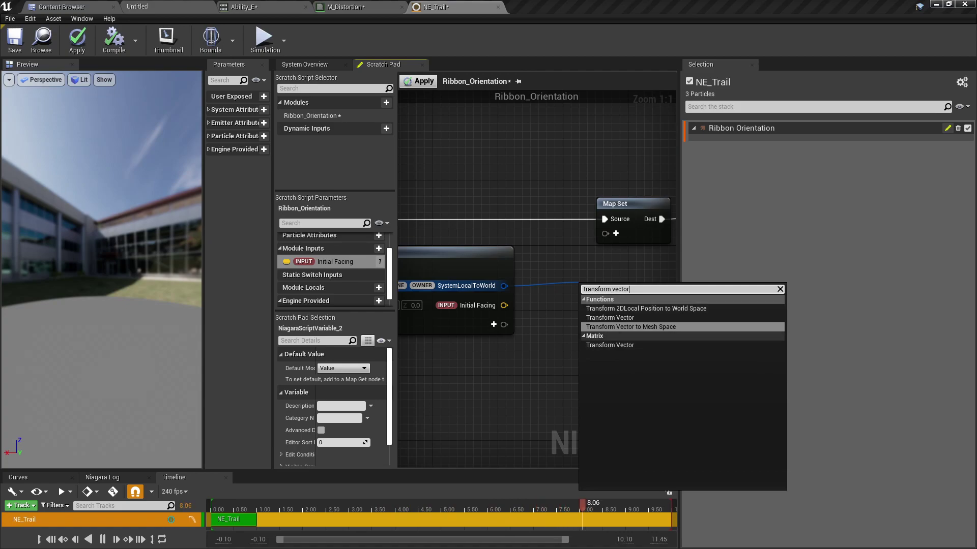
pyautogui.click(621, 345)
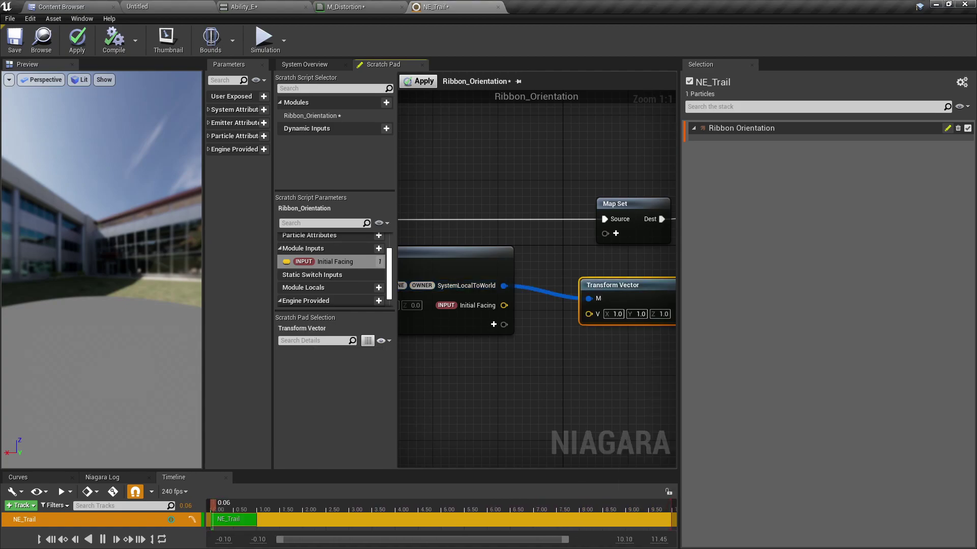
# - Place the Transform Vector node beside Map Get and connect Initial Facing to its V input
pyautogui.moveTo(609, 343); pyautogui.dragTo(549, 331, button='right')
pyautogui.scroll(-1, 532, 325)
pyautogui.moveTo(570, 280); pyautogui.dragTo(552, 274)
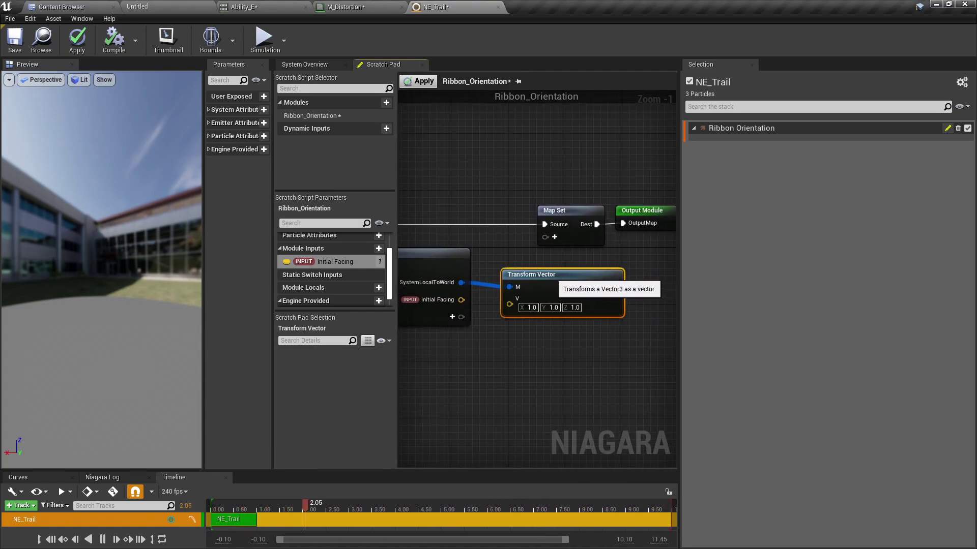
pyautogui.scroll(1, 489, 333)
pyautogui.moveTo(490, 333); pyautogui.dragTo(531, 342, button='right')
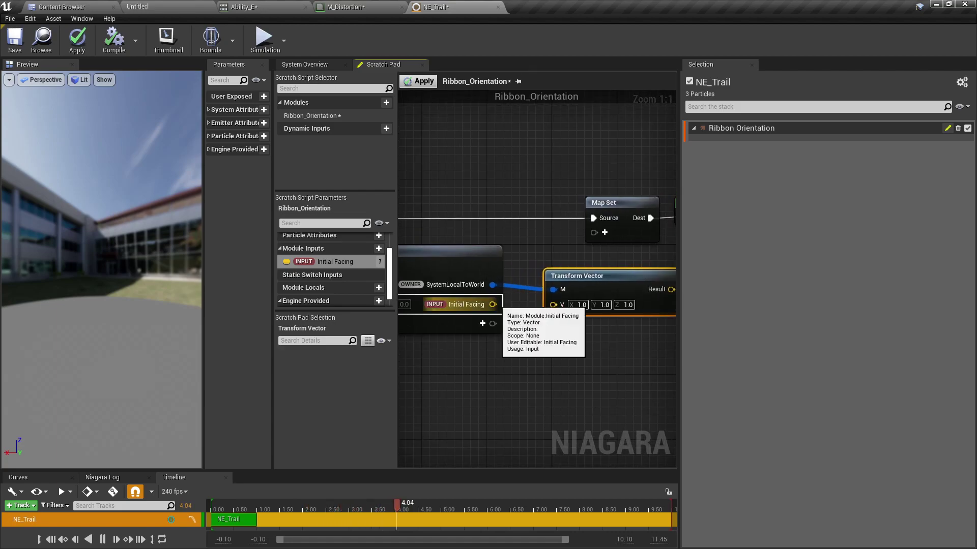
pyautogui.moveTo(493, 304); pyautogui.dragTo(555, 310)
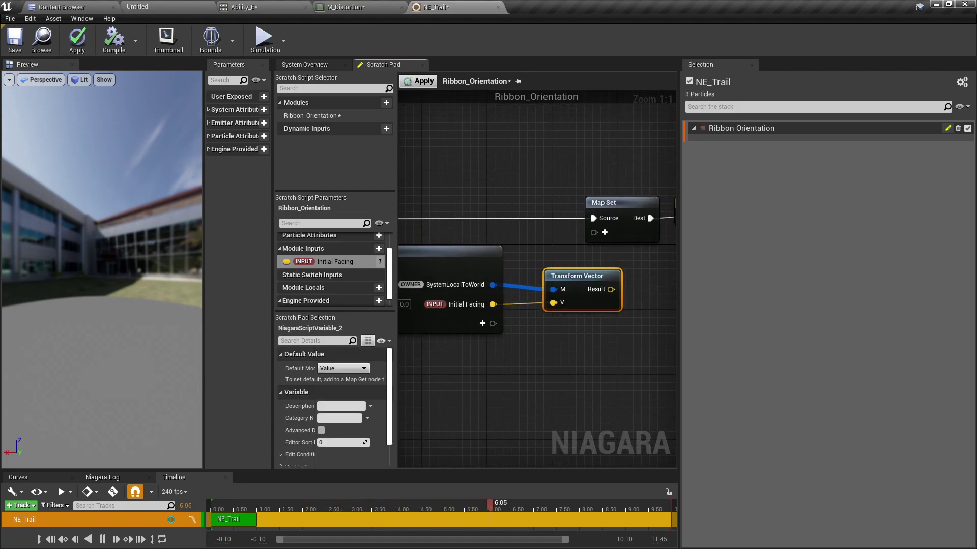
# - Move the Map Set and Output Module nodes together farther from the Transform Vector node
pyautogui.moveTo(561, 324); pyautogui.dragTo(427, 335, button='right')
pyautogui.scroll(-1, 529, 166)
pyautogui.moveTo(558, 184); pyautogui.dragTo(490, 238)
pyautogui.moveTo(518, 207); pyautogui.dragTo(603, 186)
pyautogui.moveTo(577, 246); pyautogui.dragTo(532, 250, button='right')
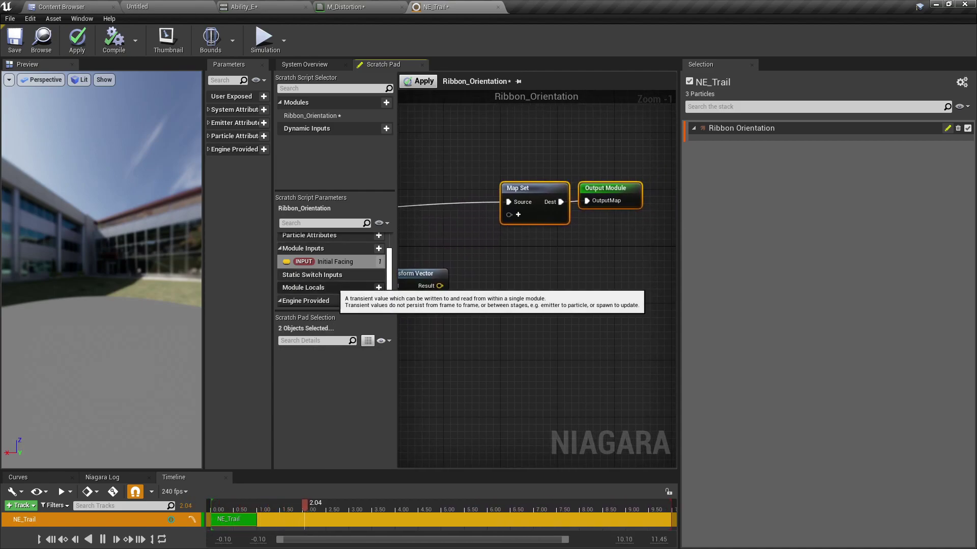
# - Add the existing particle attribute RibbonFacing to the script parameters and place it on the Map Set node
pyautogui.scroll(2, 330, 280)
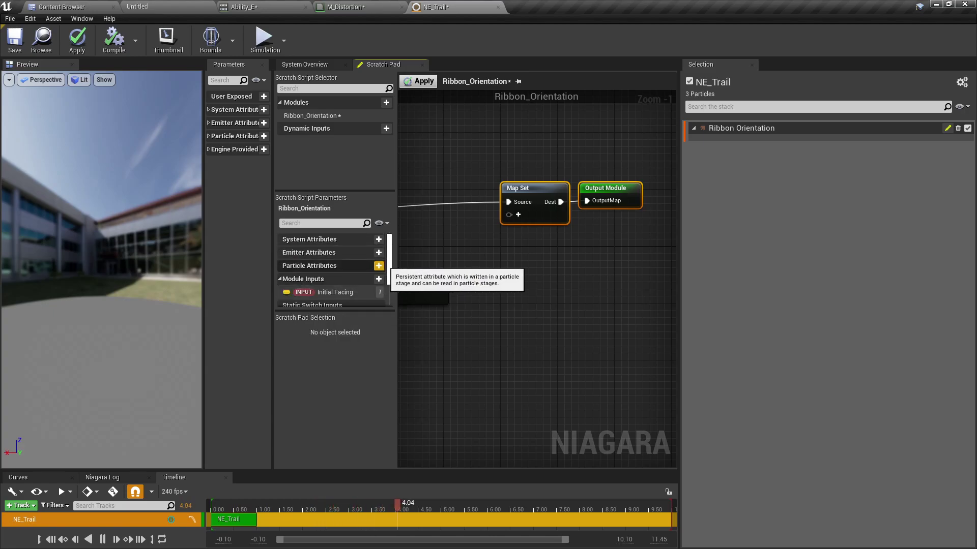
pyautogui.click(378, 266)
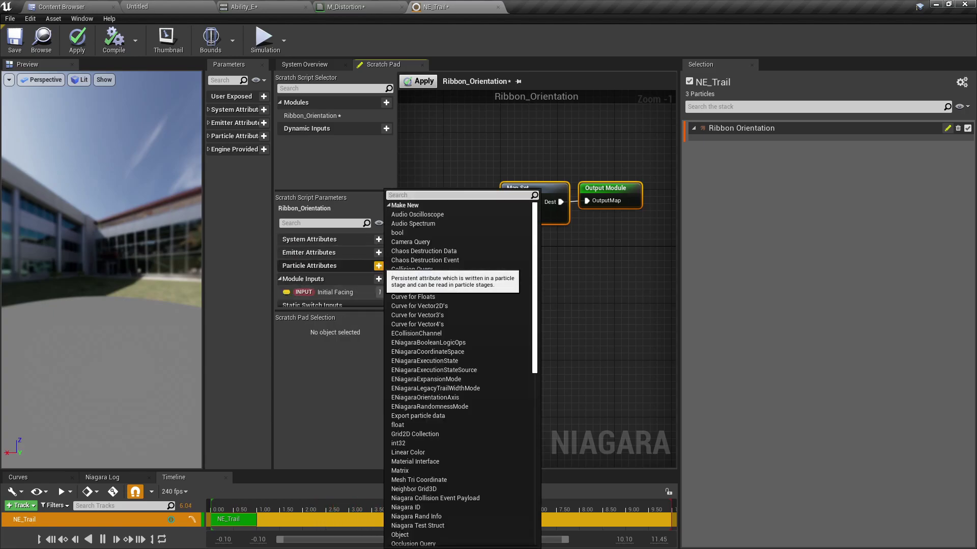
pyautogui.write('ribbon')
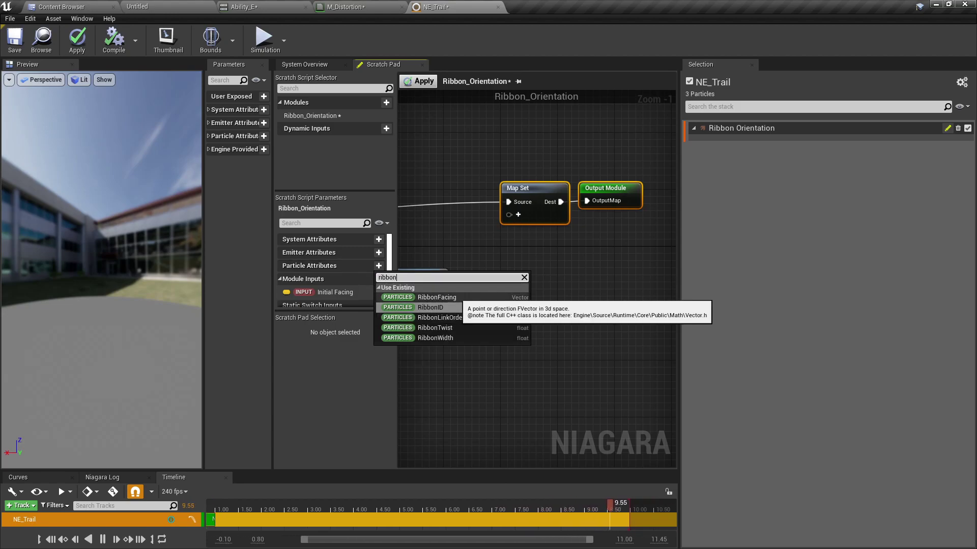
pyautogui.click(436, 297)
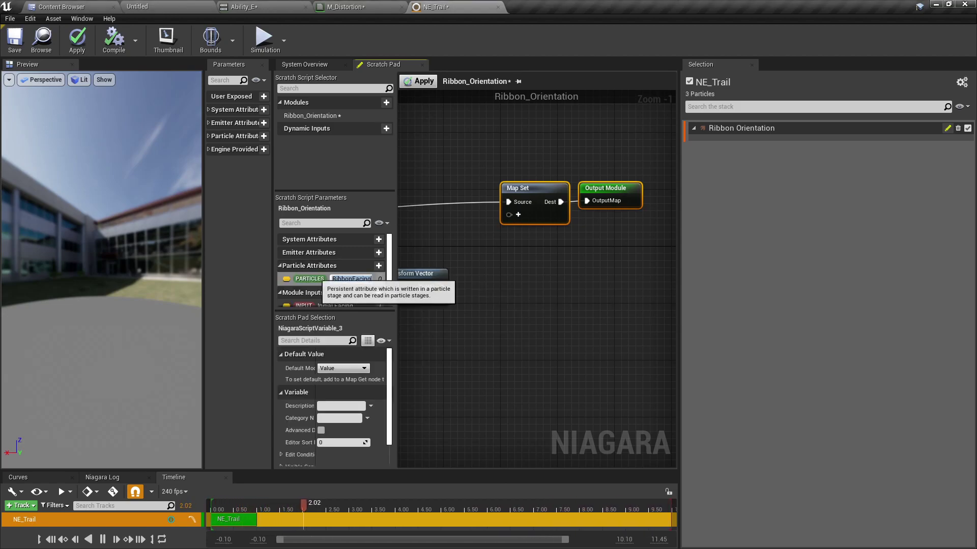
pyautogui.moveTo(351, 279); pyautogui.dragTo(545, 213)
pyautogui.moveTo(609, 201); pyautogui.dragTo(565, 195, button='right')
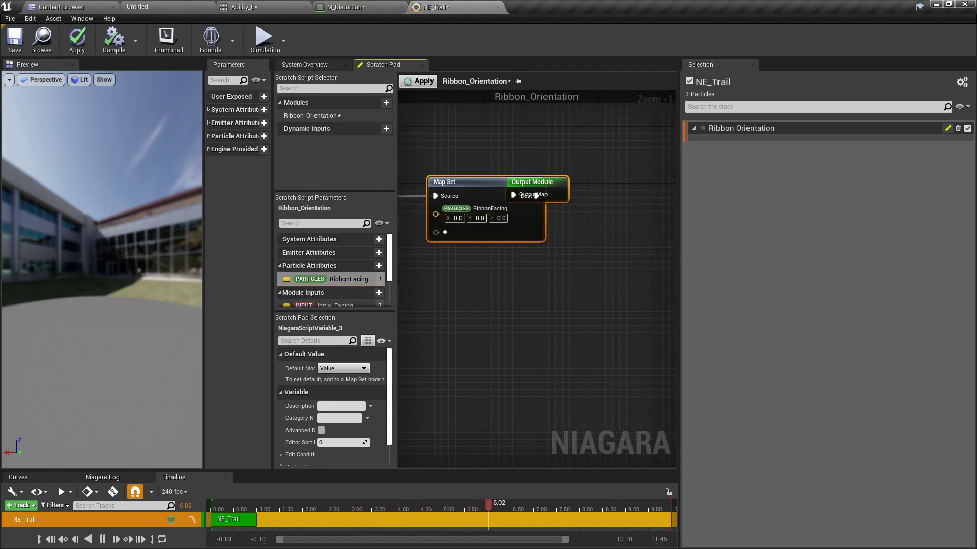
# - Separate Output Module from Map Set, connect Transform Vector's Result to the RibbonFacing input, and apply the emitter changes
pyautogui.moveTo(590, 184); pyautogui.dragTo(657, 190)
pyautogui.moveTo(531, 280); pyautogui.dragTo(629, 276, button='right')
pyautogui.moveTo(492, 271); pyautogui.dragTo(590, 204)
pyautogui.scroll(-2, 497, 290)
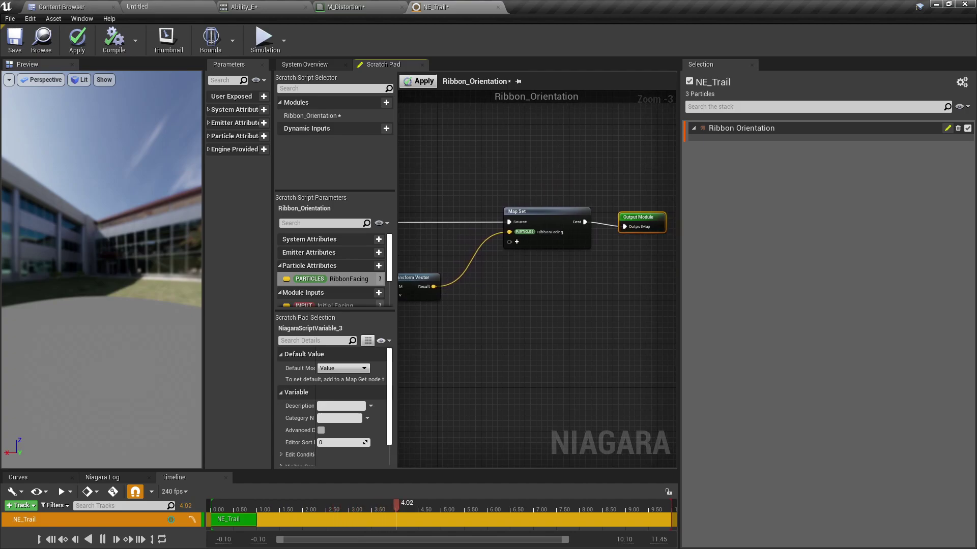
pyautogui.moveTo(506, 286); pyautogui.dragTo(606, 290, button='right')
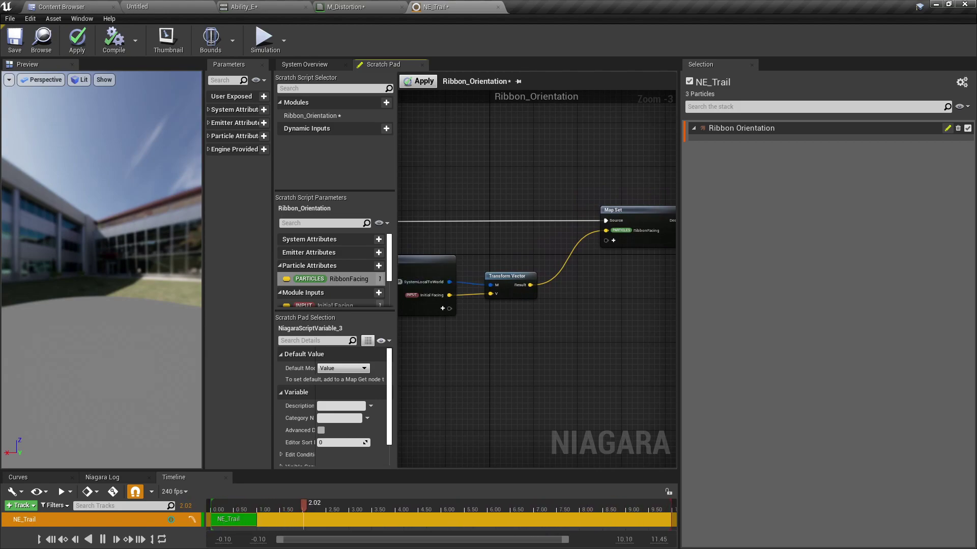
pyautogui.moveTo(504, 242); pyautogui.dragTo(474, 246, button='right')
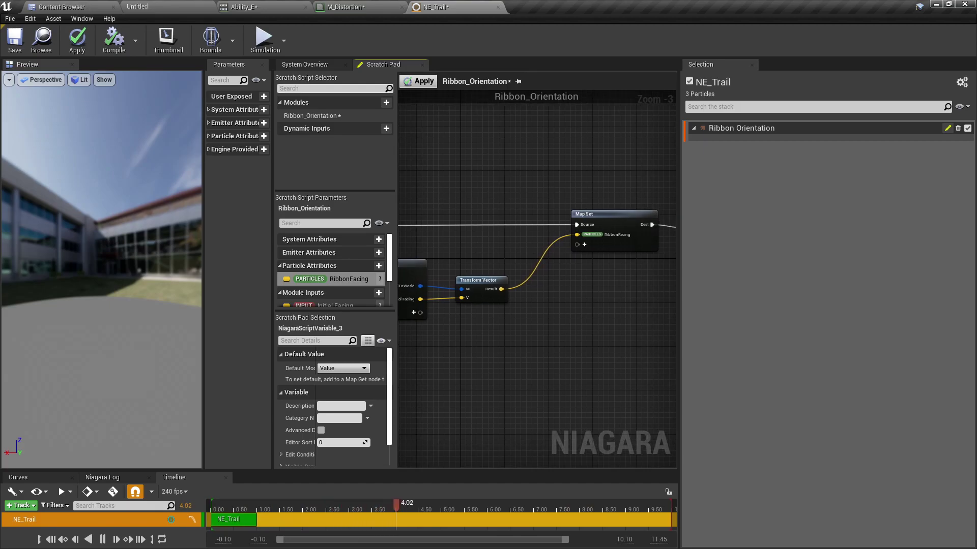
pyautogui.click(305, 64)
pyautogui.click(77, 38)
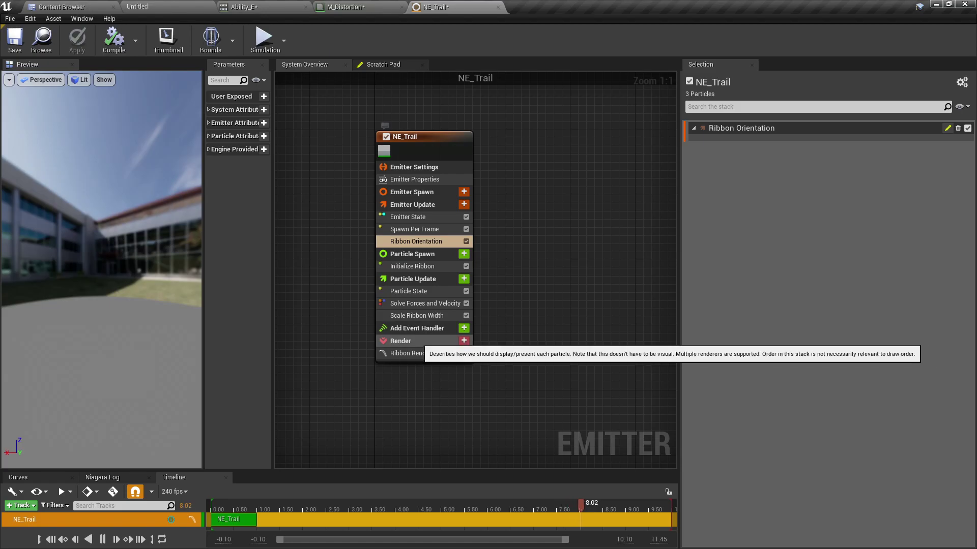
# - Examine the Ribbon Renderer's bindings in NE_Trail, especially which attribute the Ribbon Facing Binding uses
pyautogui.click(407, 341)
pyautogui.scroll(-3, 865, 324)
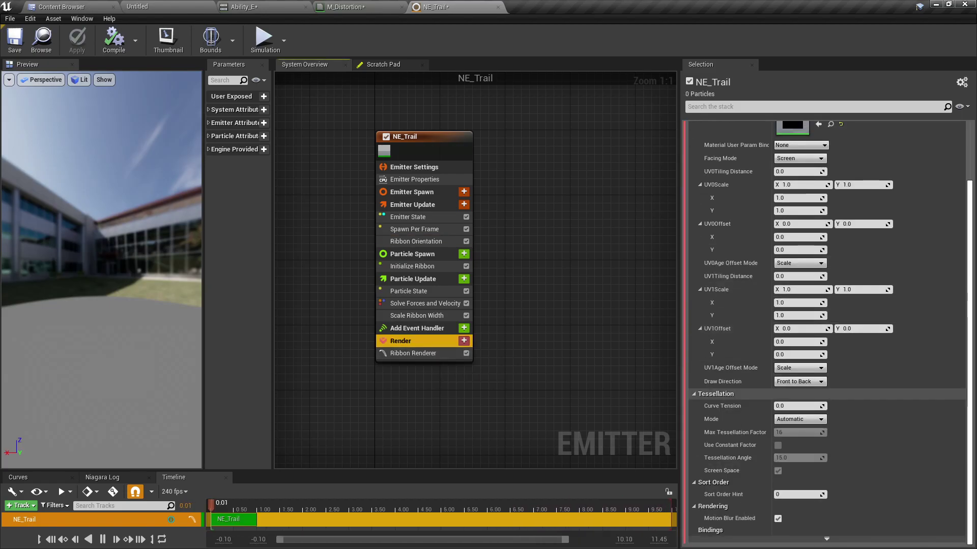
pyautogui.click(860, 541)
pyautogui.scroll(-9, 824, 441)
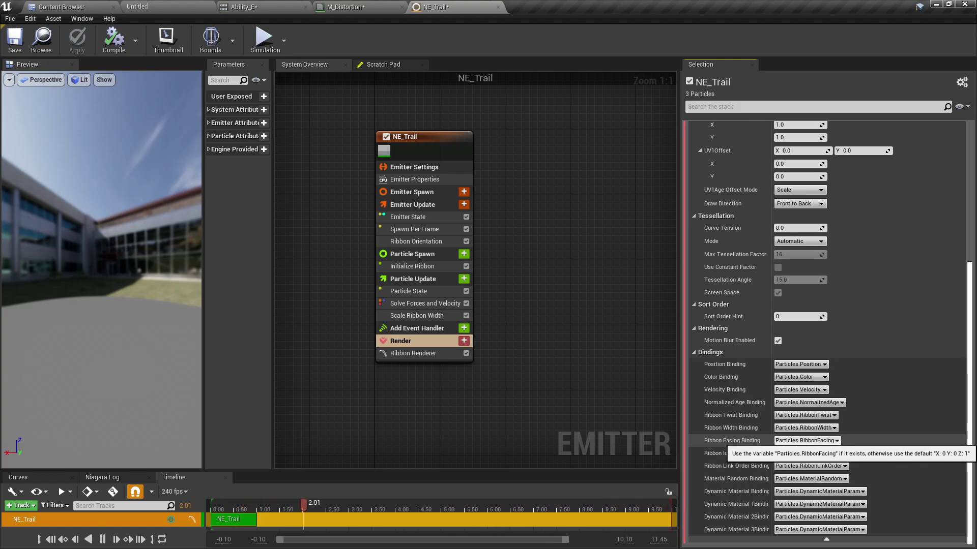
pyautogui.click(808, 442)
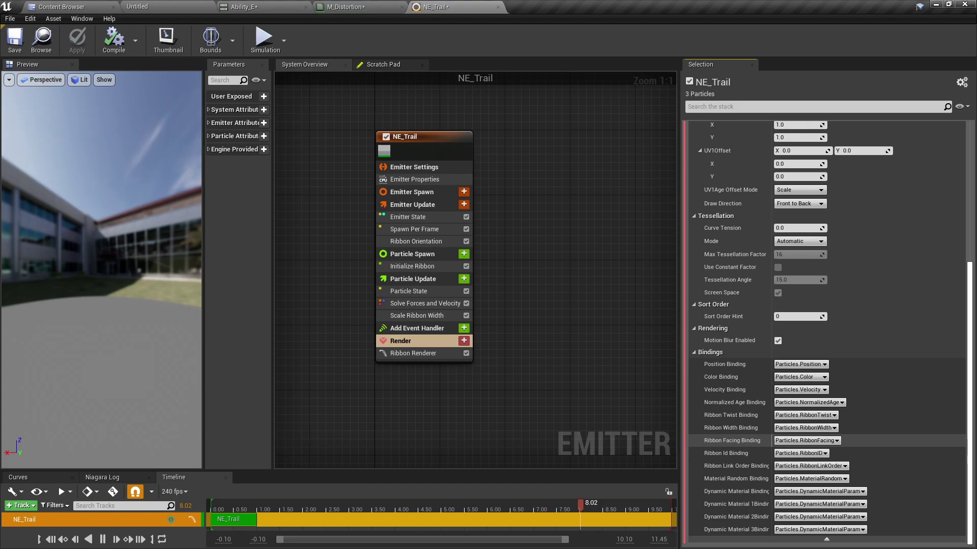
# - Review the Ribbon_Orientation node chain in the scratch pad and apply the script's changes
pyautogui.click(383, 64)
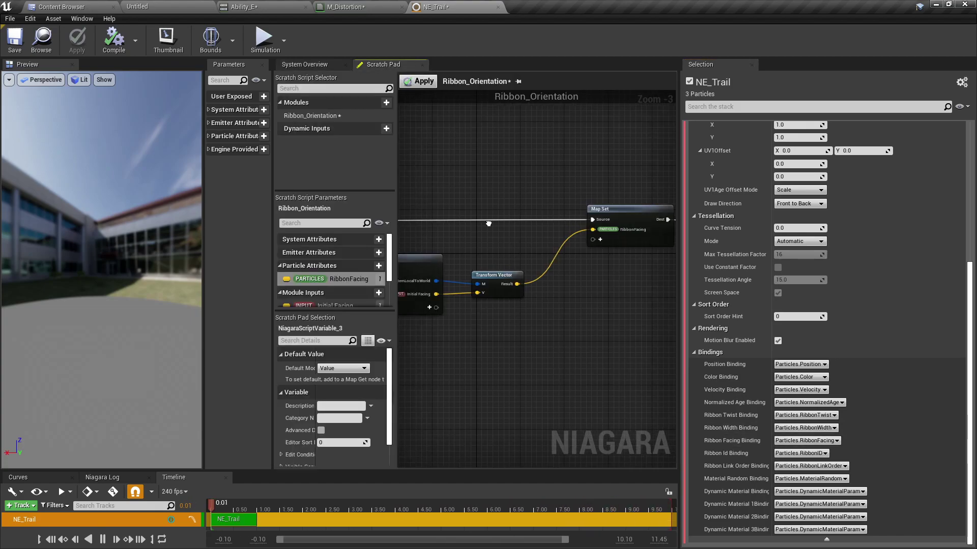
pyautogui.scroll(3, 489, 224)
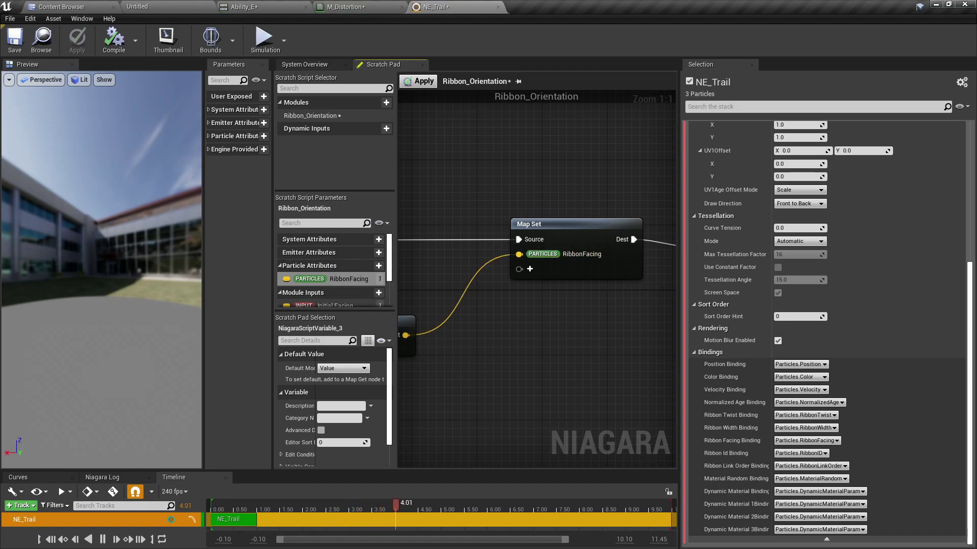
pyautogui.moveTo(460, 288); pyautogui.dragTo(710, 227, button='right')
pyautogui.scroll(-1, 566, 259)
pyautogui.scroll(-1, 630, 248)
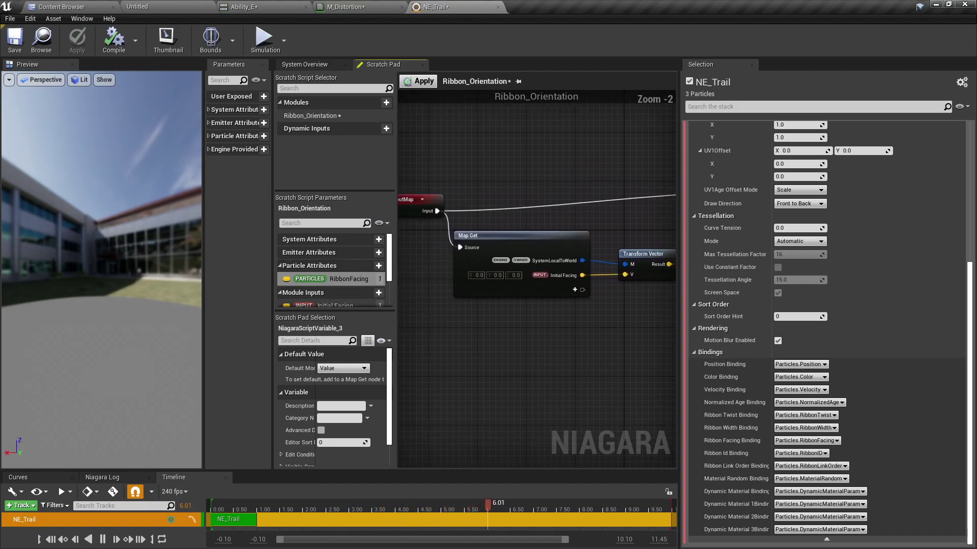
pyautogui.moveTo(537, 280); pyautogui.dragTo(539, 279, button='right')
pyautogui.moveTo(644, 212); pyautogui.dragTo(479, 282, button='right')
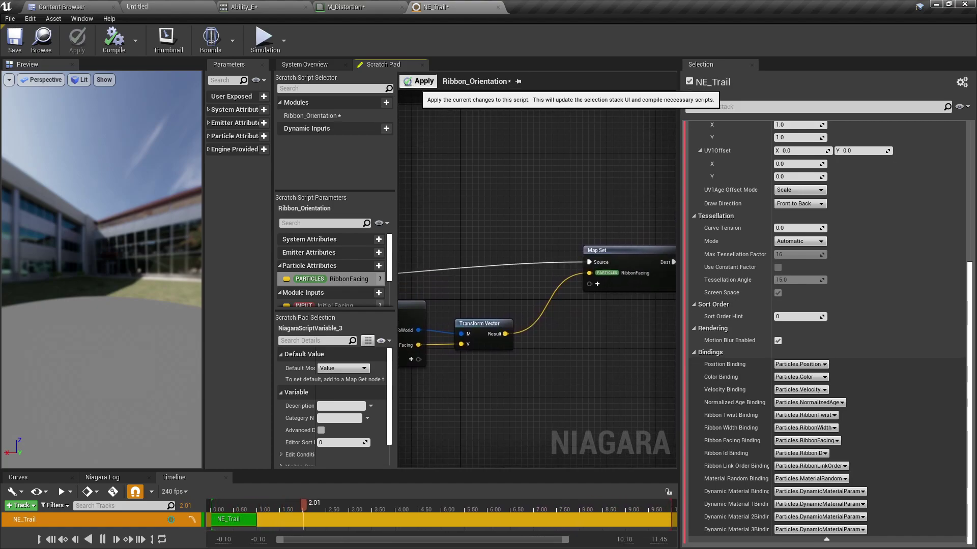
pyautogui.click(420, 81)
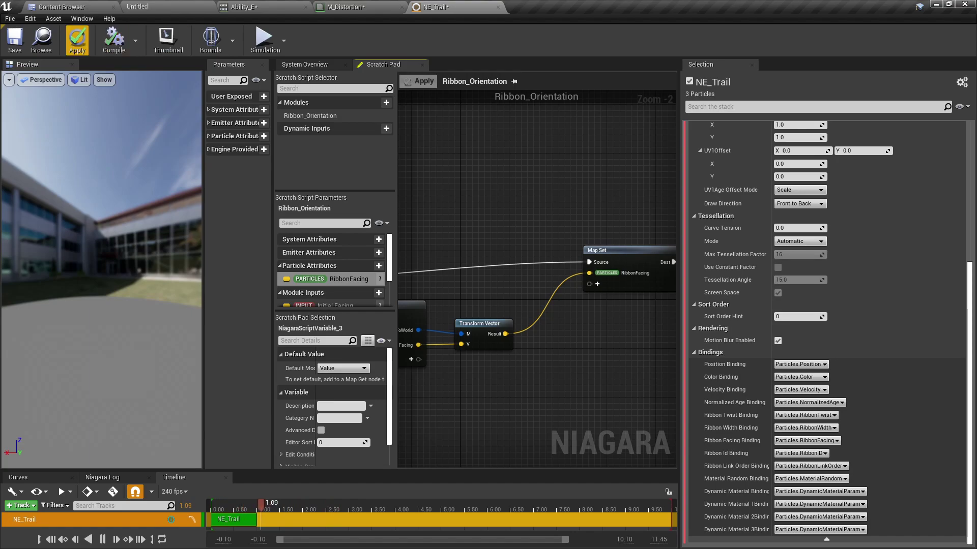
# - Add the Ribbon Orientation module to the Particle Spawn stage of NE_Trail
pyautogui.click(304, 64)
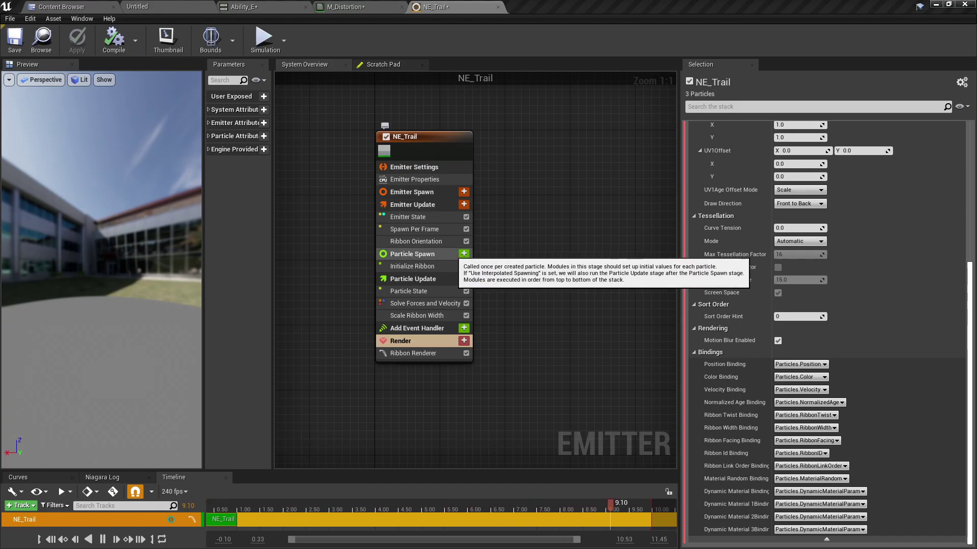
pyautogui.click(464, 253)
pyautogui.write('ribbon')
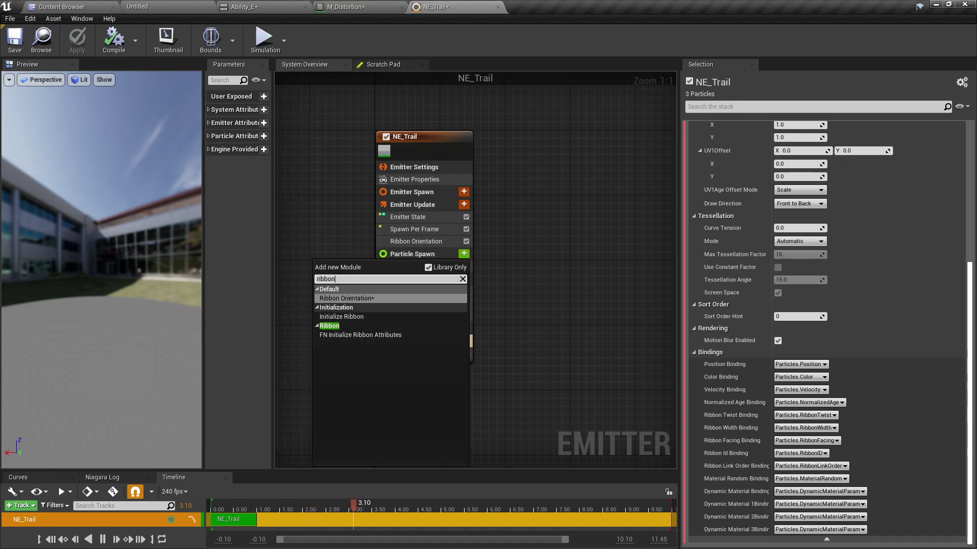
pyautogui.press('Return')
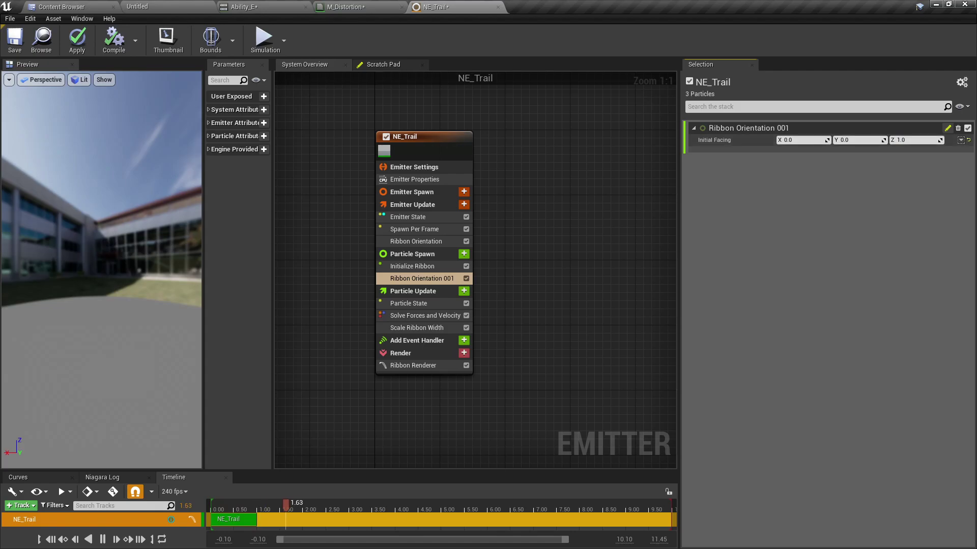
# - Preview the ribbon trail on the Ability_E sword swing and check the M_Distortion material graph
pyautogui.click(260, 8)
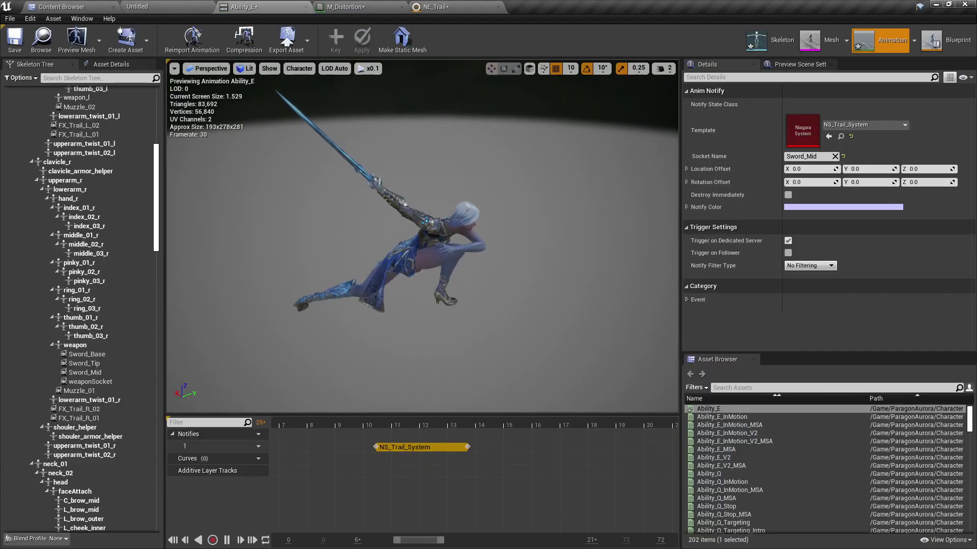
pyautogui.click(341, 425)
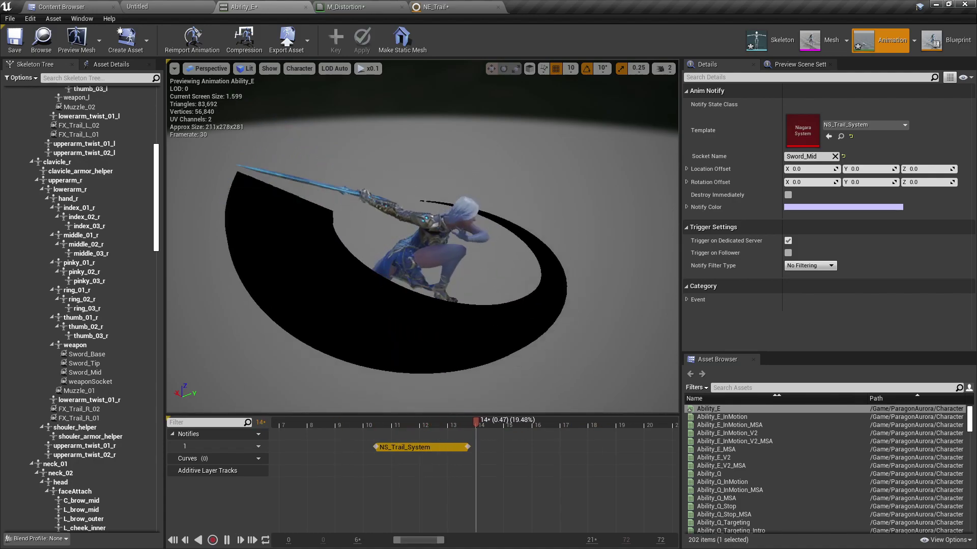
pyautogui.click(356, 8)
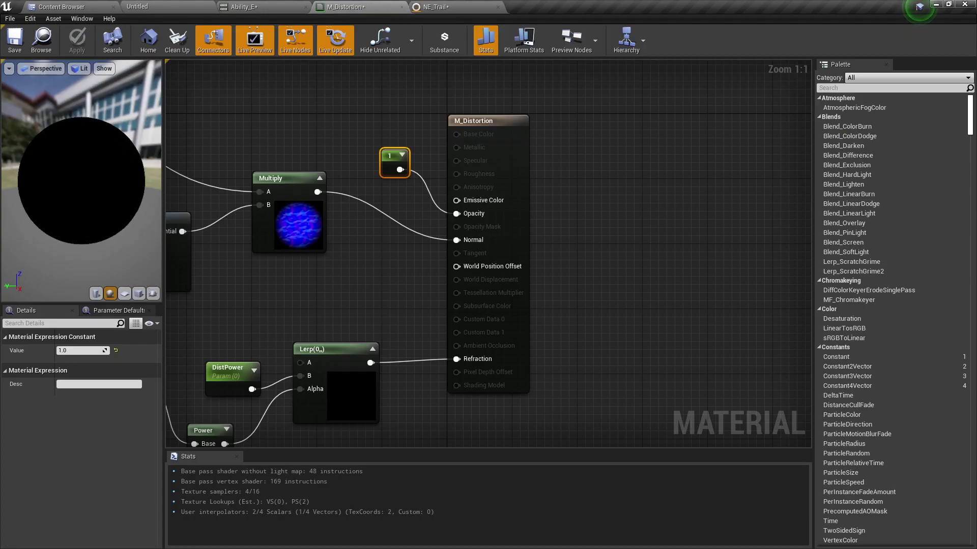
# - Set the Facing Mode of NE_Trail's Ribbon Renderer to Custom Side Vector
pyautogui.click(447, 7)
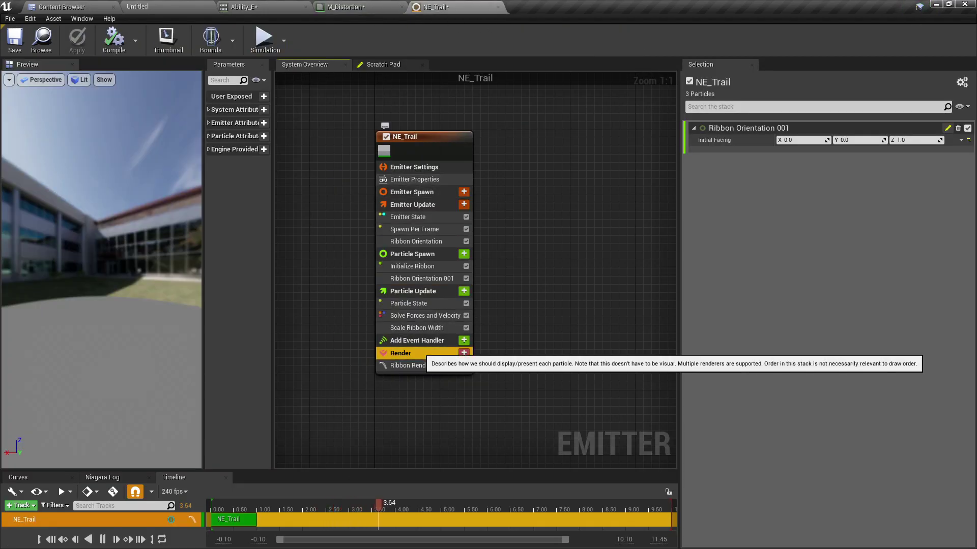
pyautogui.click(422, 353)
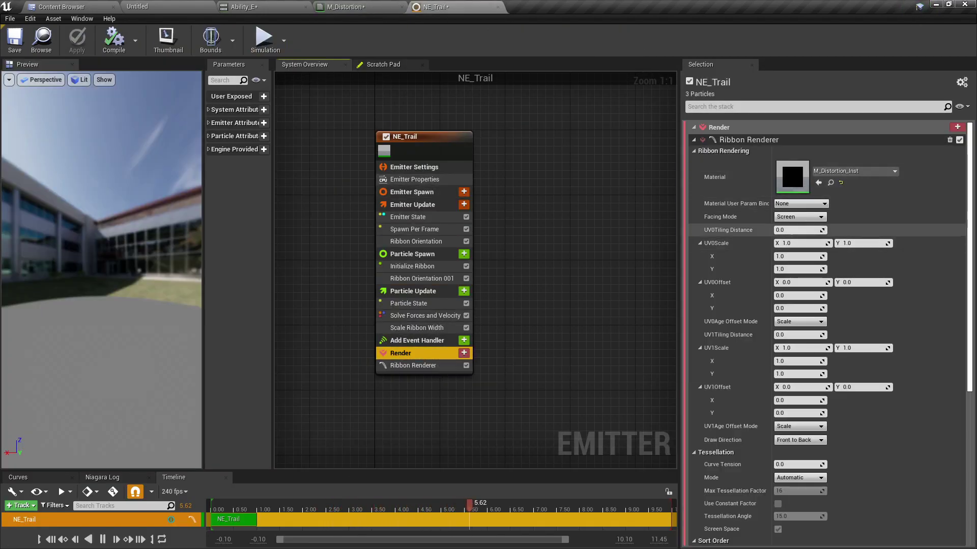
pyautogui.click(799, 217)
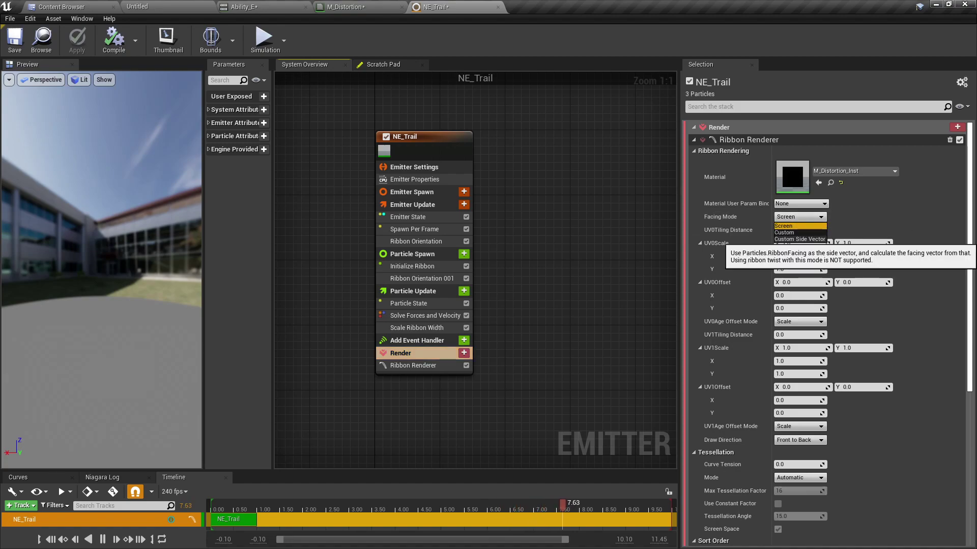
pyautogui.click(799, 239)
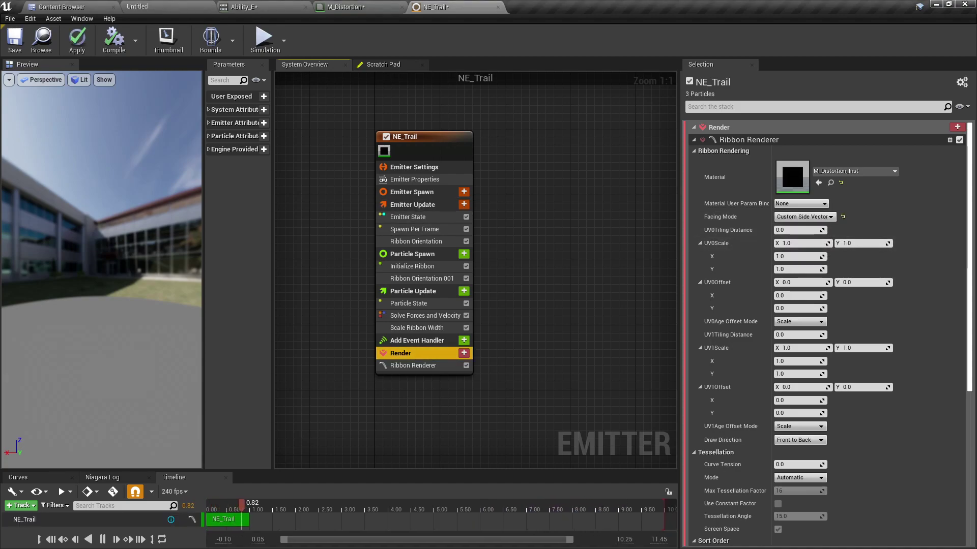
# - In Ability_E, view the swing from another angle and extend the end of the NS_Trail_System notify to just past frame 14
pyautogui.click(244, 7)
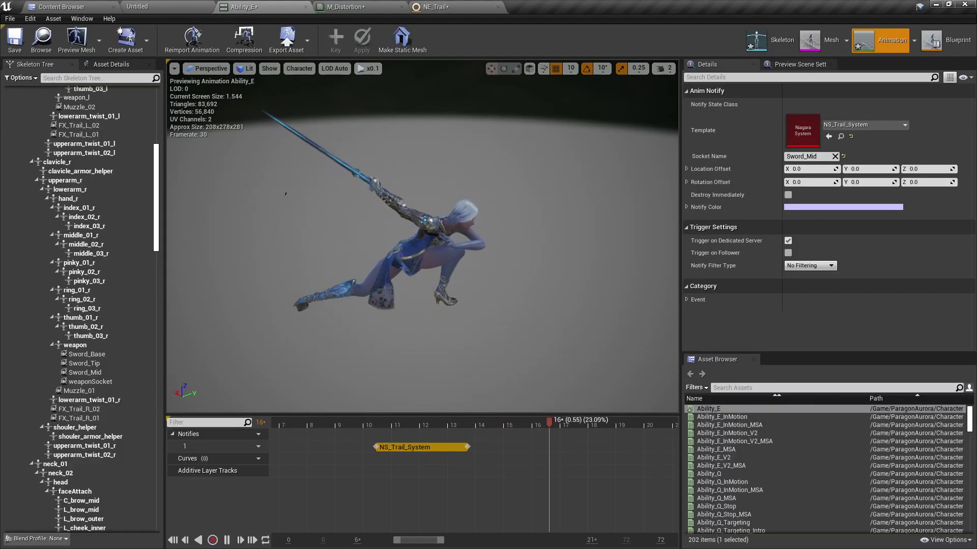
pyautogui.moveTo(423, 237); pyautogui.dragTo(357, 234, button='right')
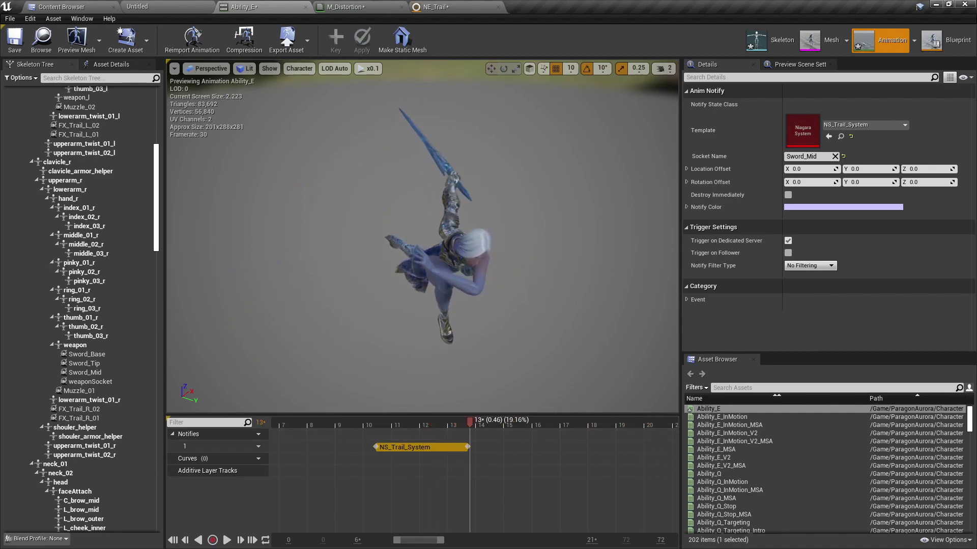
pyautogui.moveTo(497, 423); pyautogui.dragTo(490, 423)
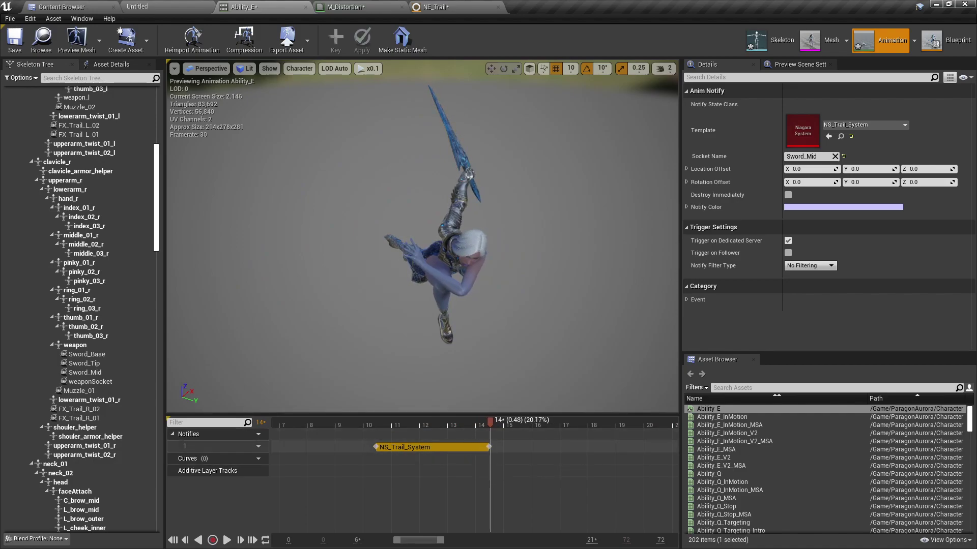
pyautogui.press('space')
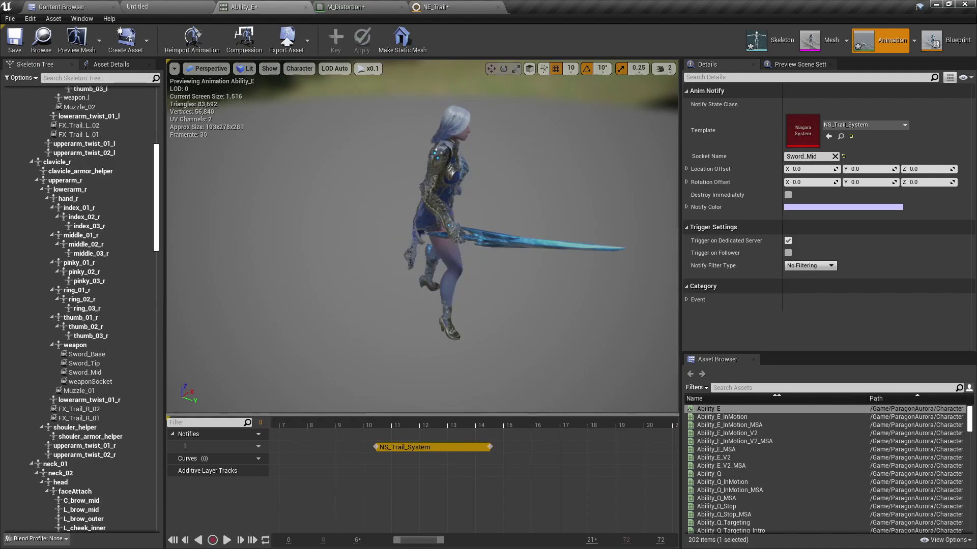
# - Set the constant feeding M_Distortion's Opacity to 0 and replay the Ability_E animation
pyautogui.click(339, 7)
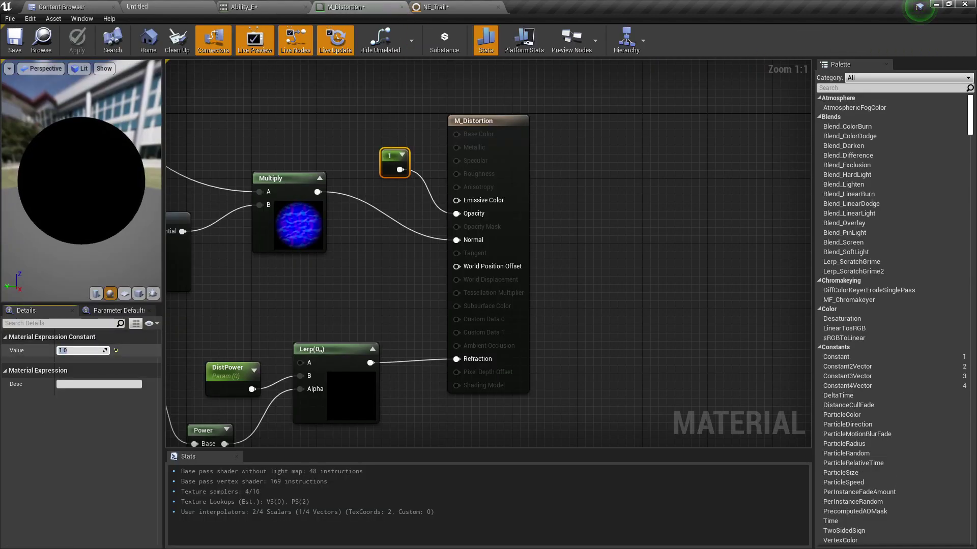
pyautogui.write('0')
pyautogui.press('Return')
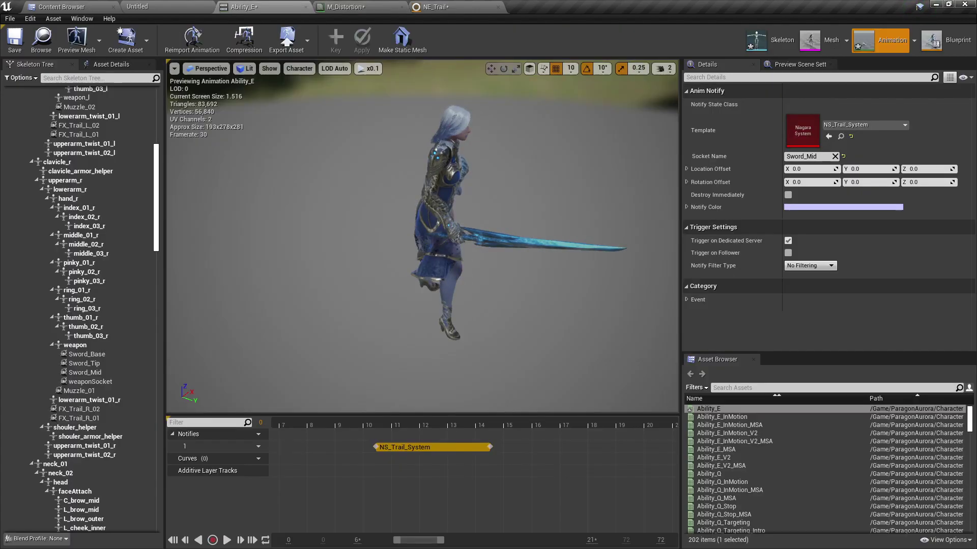
pyautogui.press('space')
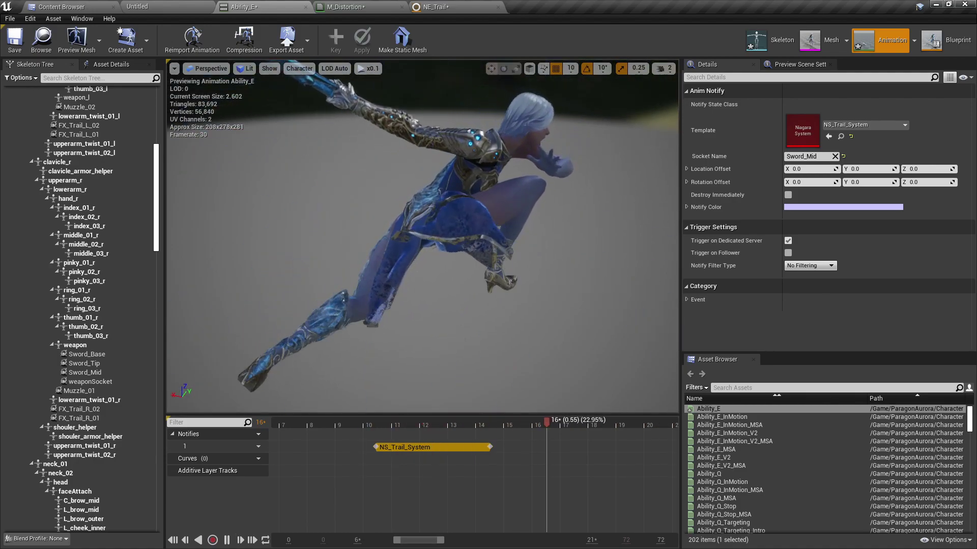
# - Set Spawn Count to 5 in NE_Trail's Spawn Per Frame module and compile the emitter
pyautogui.click(440, 6)
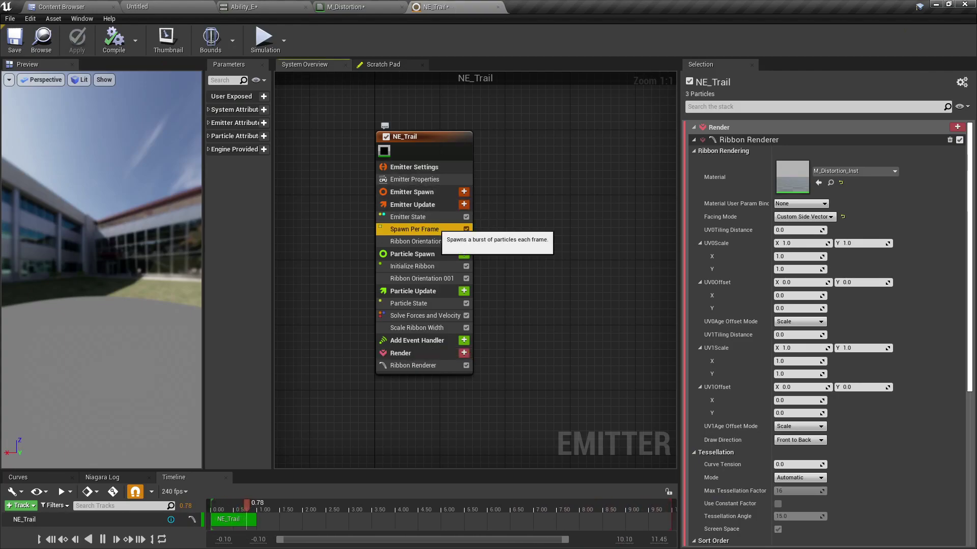
pyautogui.click(432, 229)
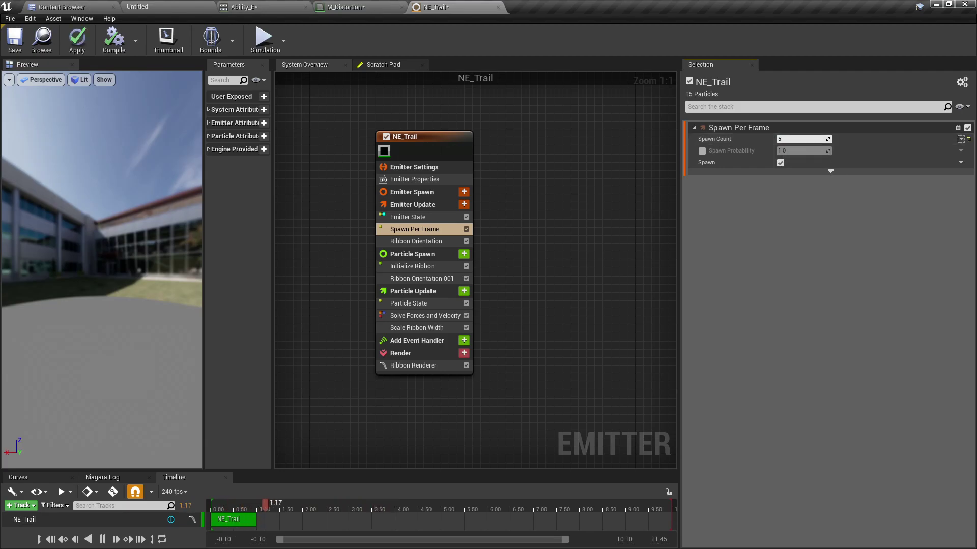
pyautogui.click(113, 40)
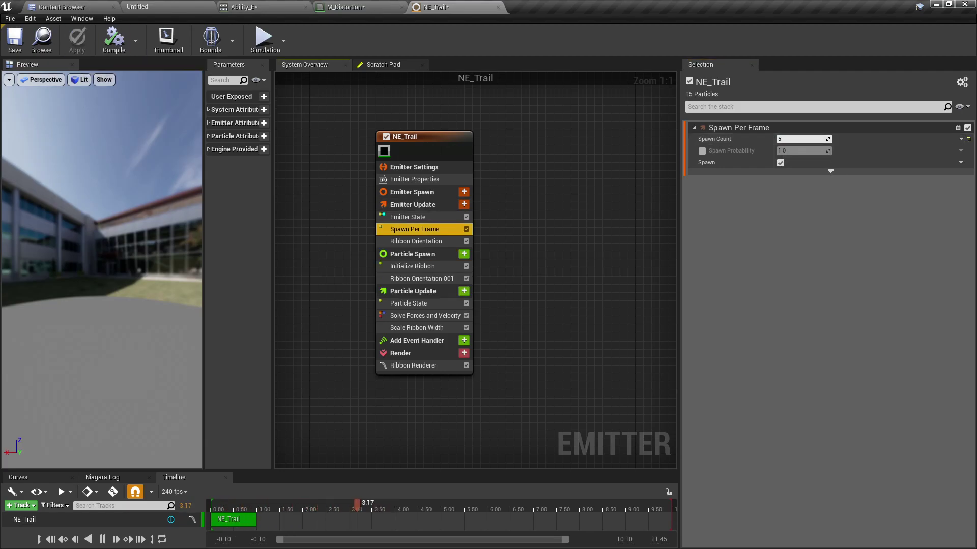
# - Play and pause the Ability_E animation to check the distortion trail from several angles
pyautogui.click(244, 7)
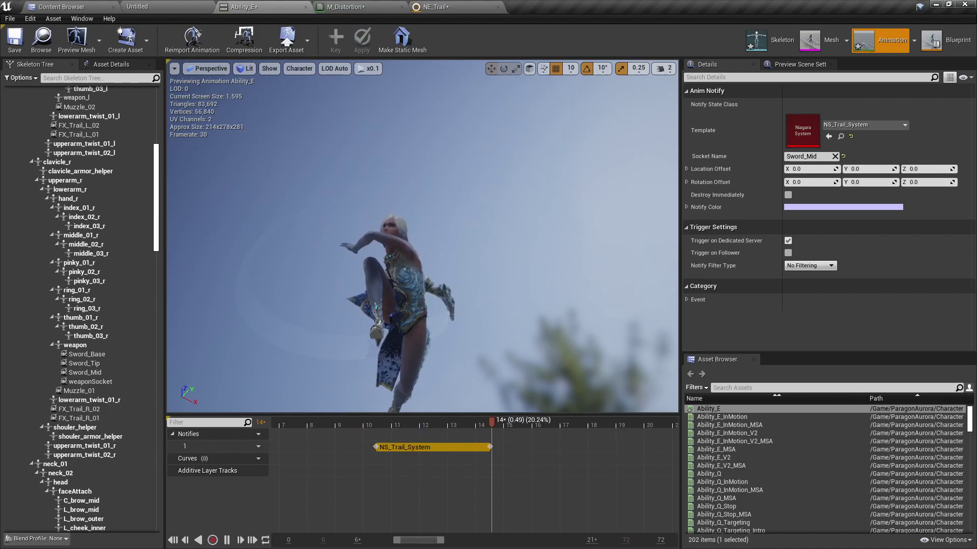
pyautogui.press('space')
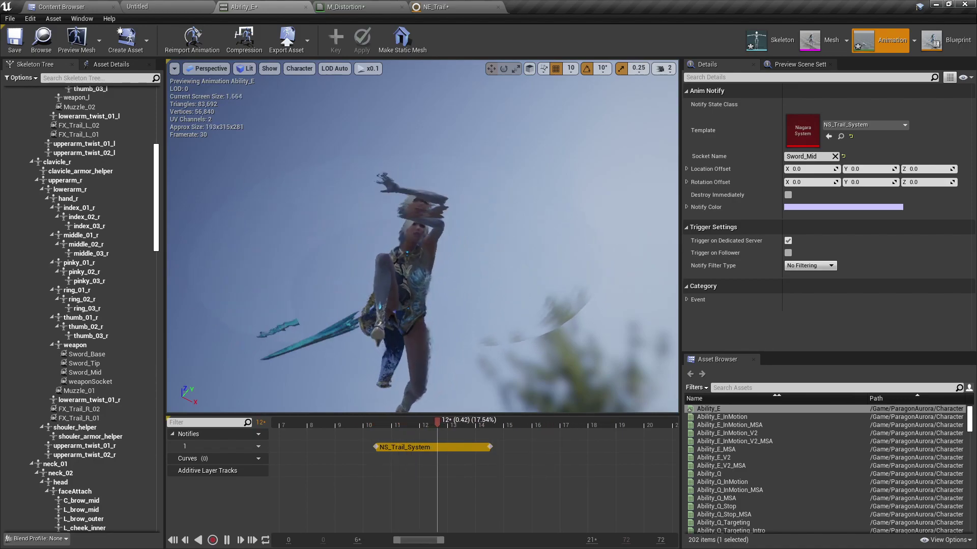
pyautogui.press('space')
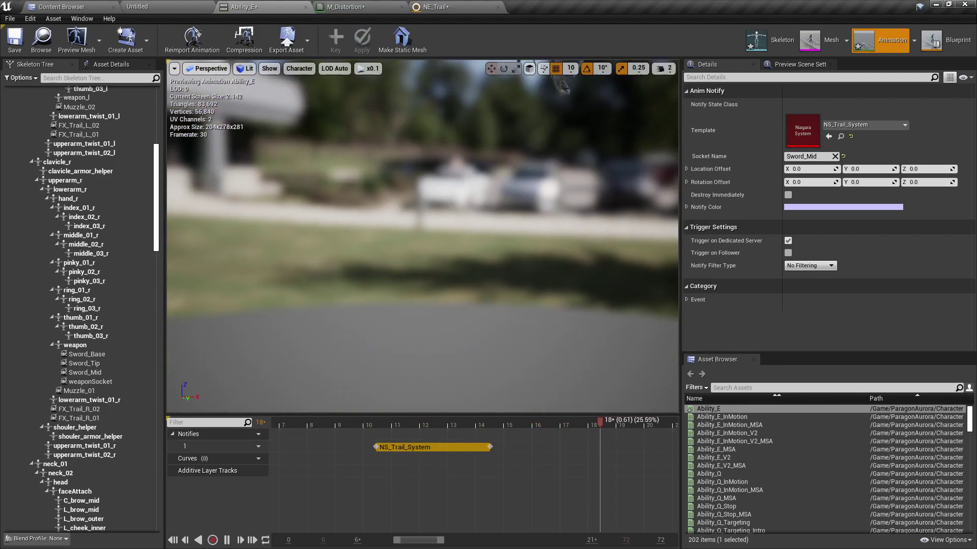
# - Set the preview viewport's camera speed to 3 and frame the whole character from farther back
pyautogui.click(664, 69)
pyautogui.moveTo(423, 237); pyautogui.dragTo(651, 239, button='right')
pyautogui.scroll(1, 422, 236)
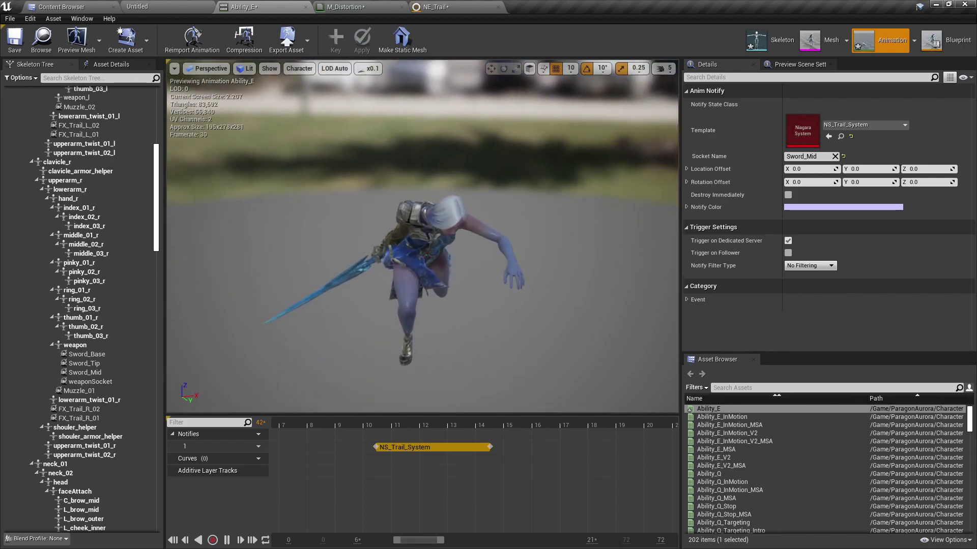
pyautogui.click(664, 69)
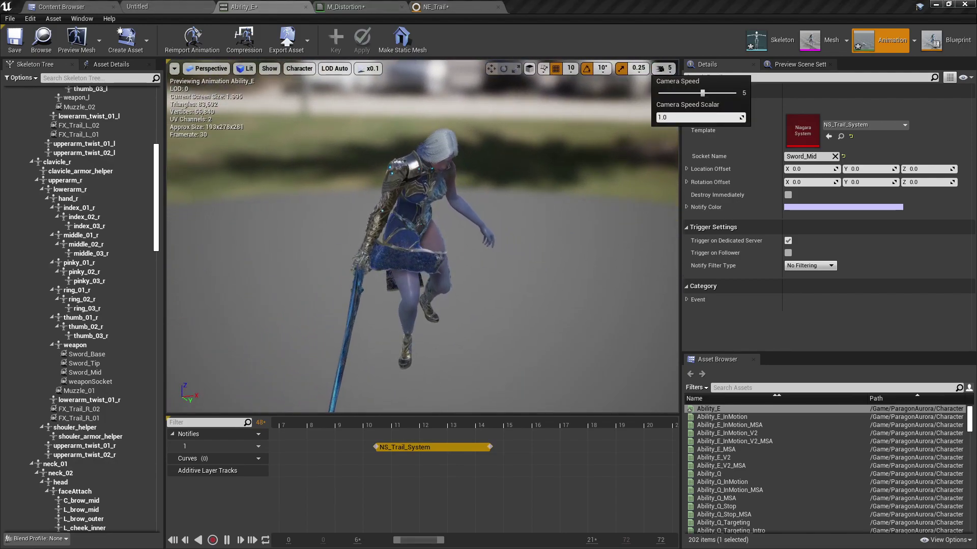
pyautogui.click(682, 93)
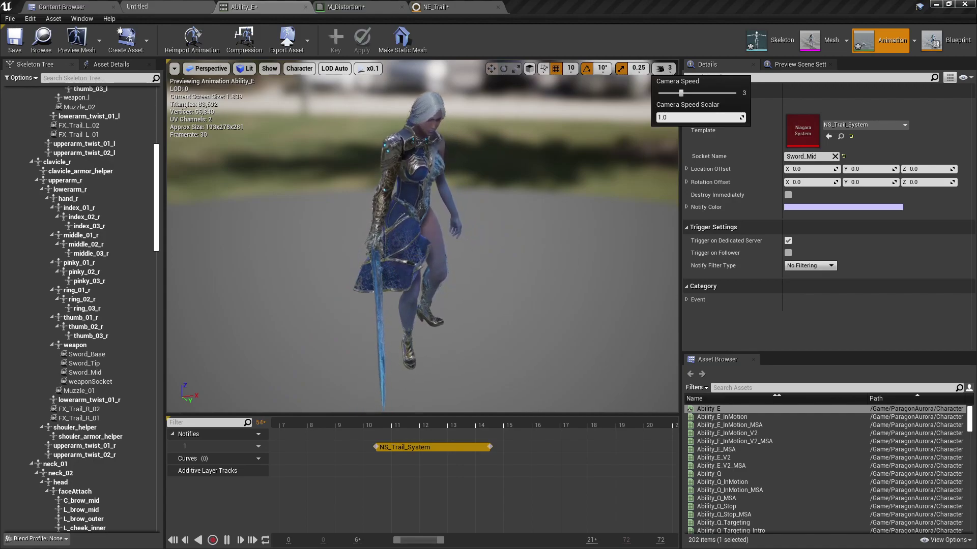
pyautogui.moveTo(575, 203)
pyautogui.mouseDown(button='right')
pyautogui.moveTo(575, 162)
pyautogui.moveTo(575, 197)
pyautogui.mouseUp(button='right')
pyautogui.press('s')
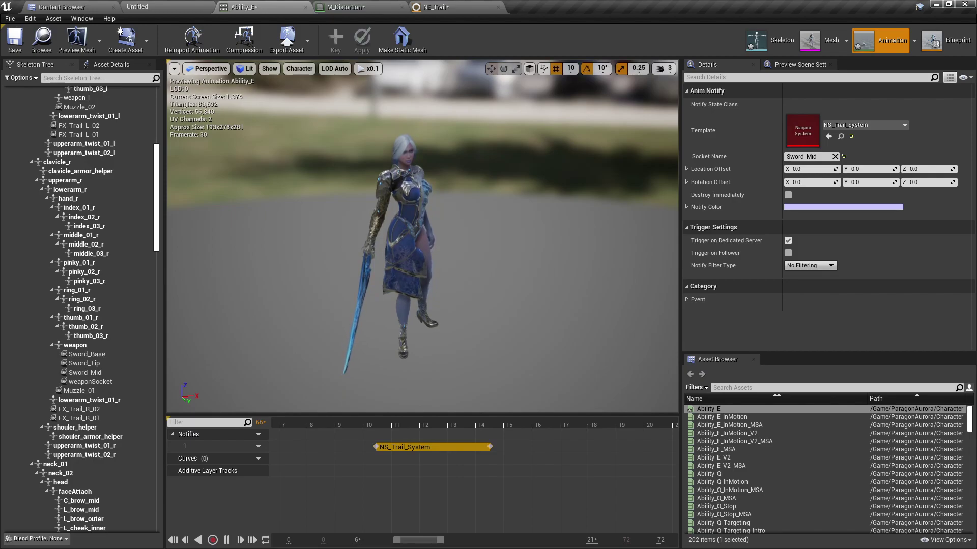
# - Set the constant feeding M_Distortion's Opacity to 1, apply the material, and return to Ability_E
pyautogui.click(346, 7)
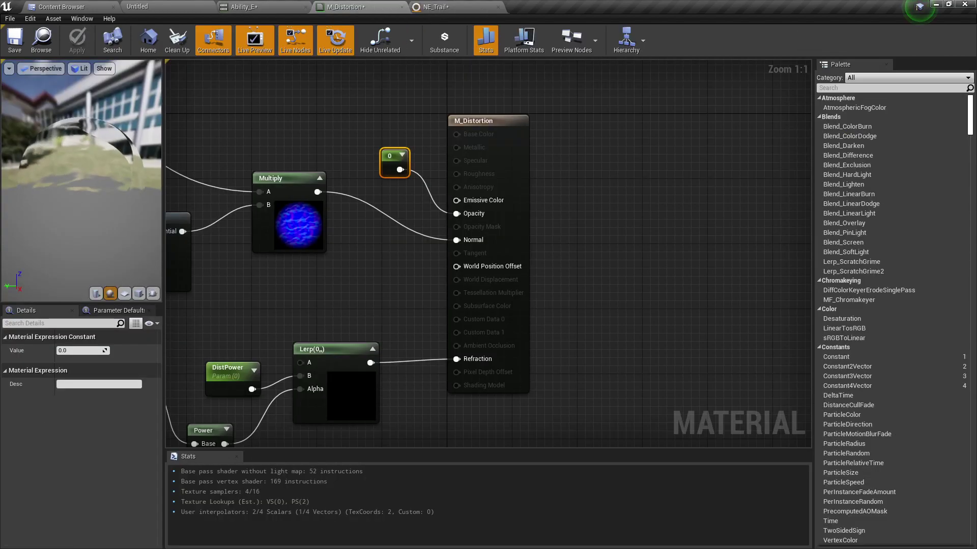
pyautogui.click(80, 351)
pyautogui.write('1')
pyautogui.press('Tab')
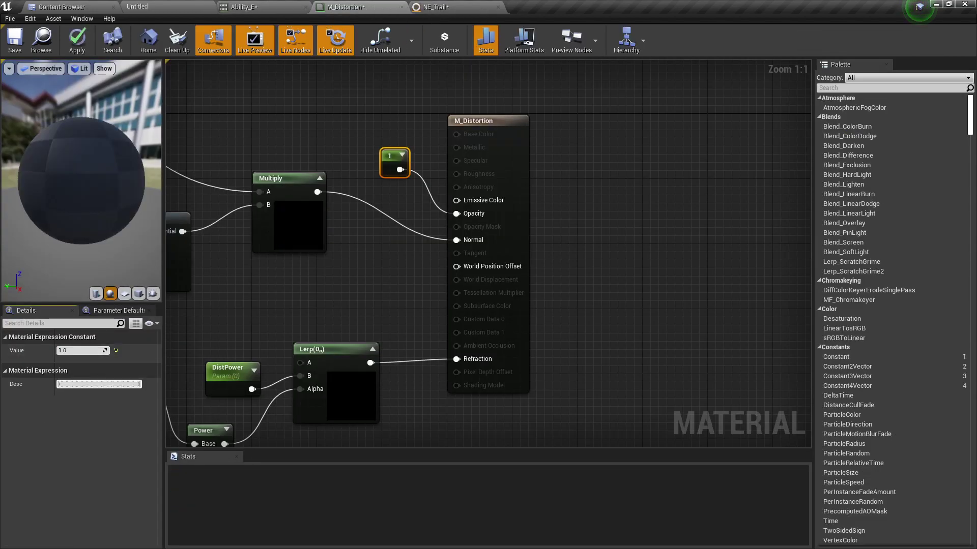
pyautogui.click(77, 41)
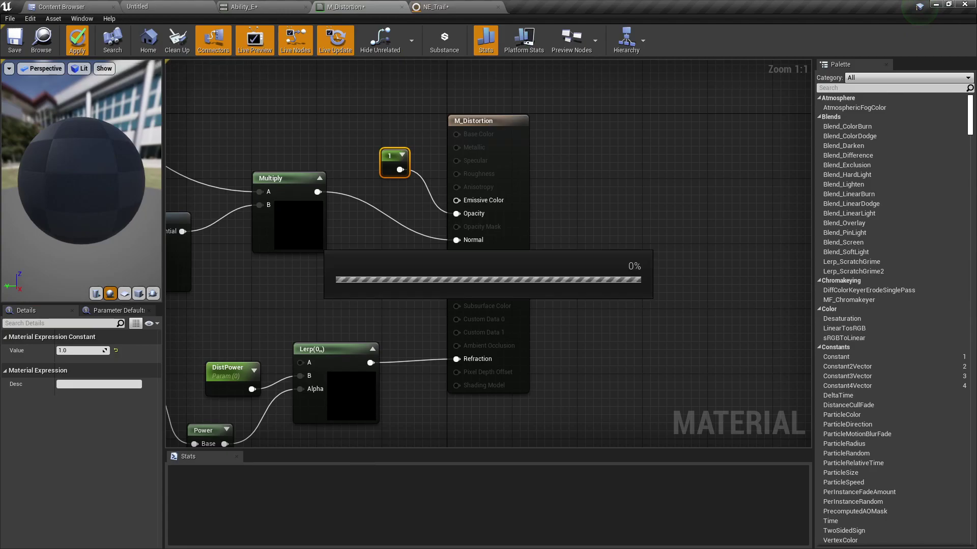
pyautogui.click(244, 6)
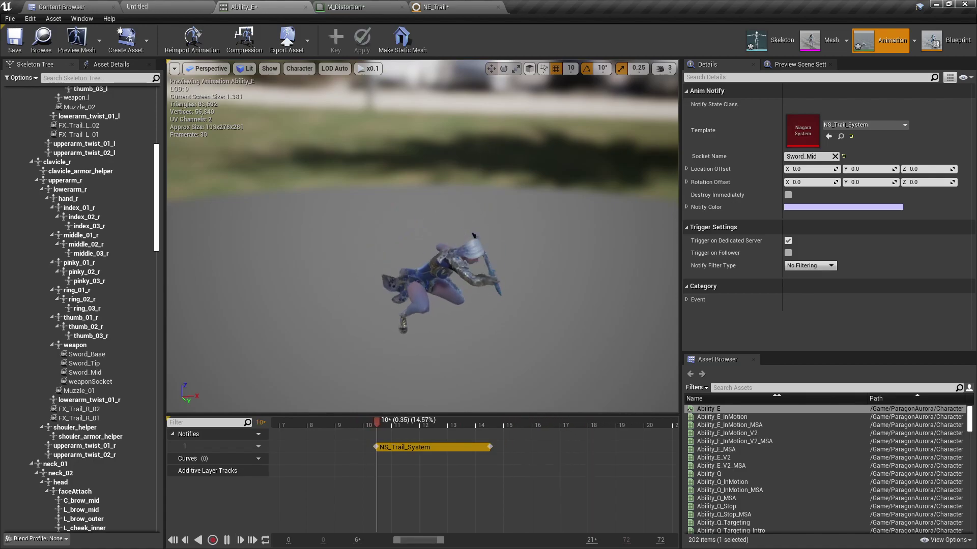
# - Review NE_Trail's Initialize Ribbon settings, and play the Ability_E animation at x1.0 playback speed
pyautogui.click(478, 7)
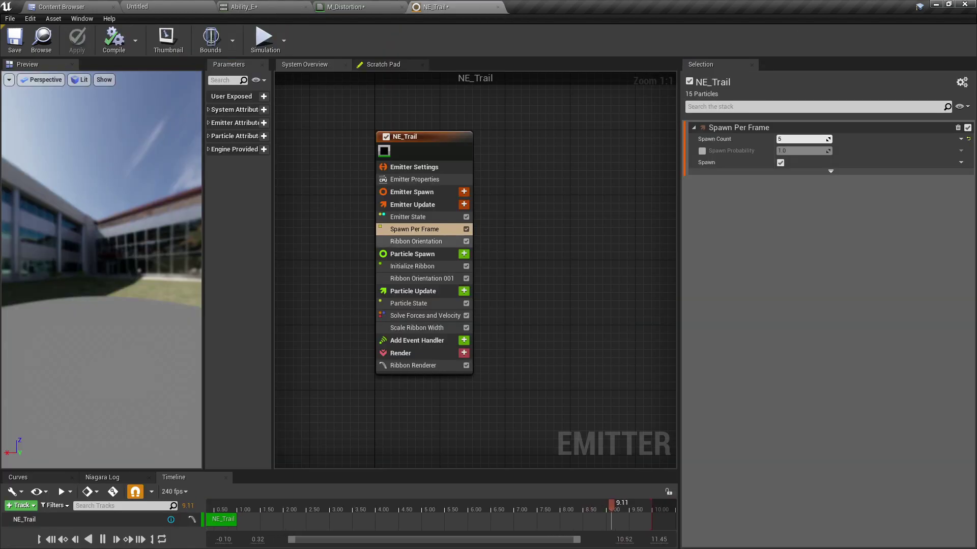
pyautogui.click(428, 266)
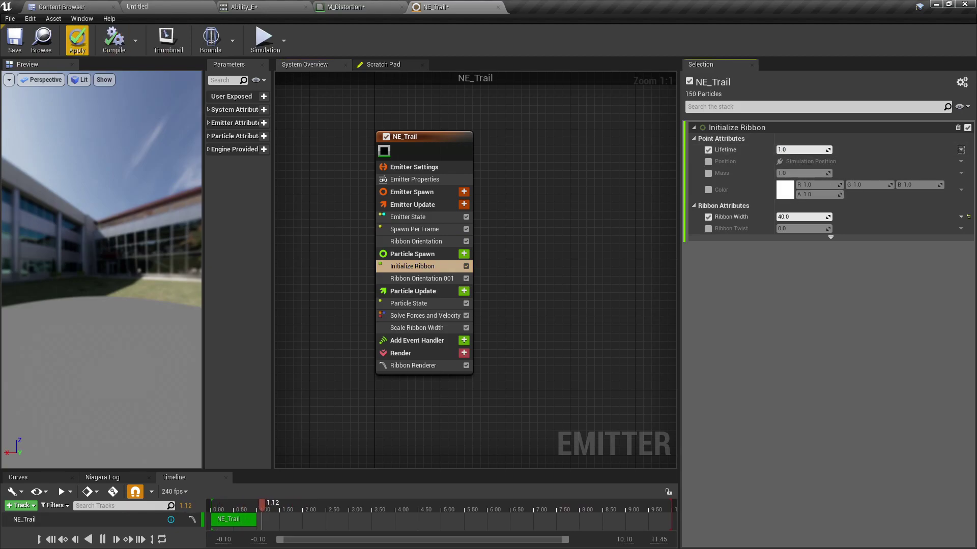
pyautogui.click(377, 7)
pyautogui.click(282, 7)
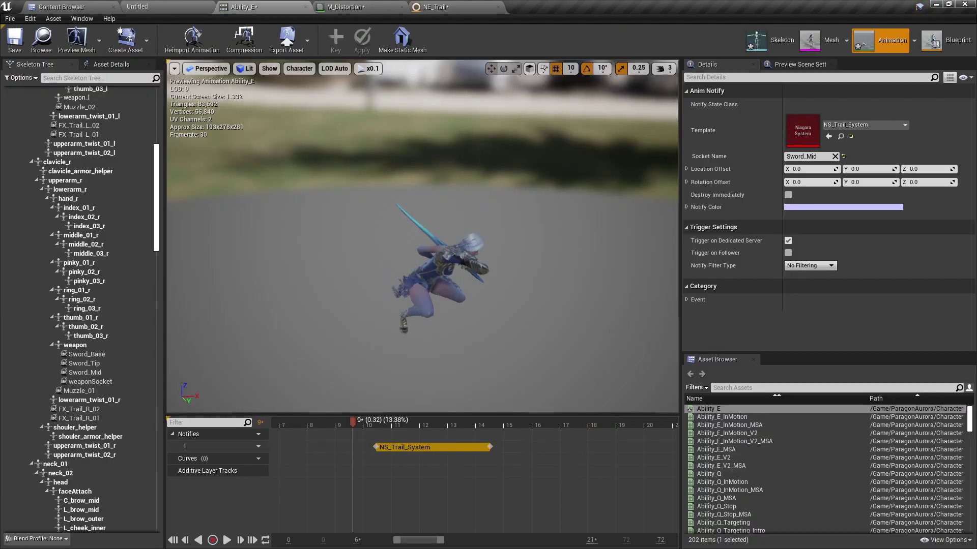
pyautogui.press('space')
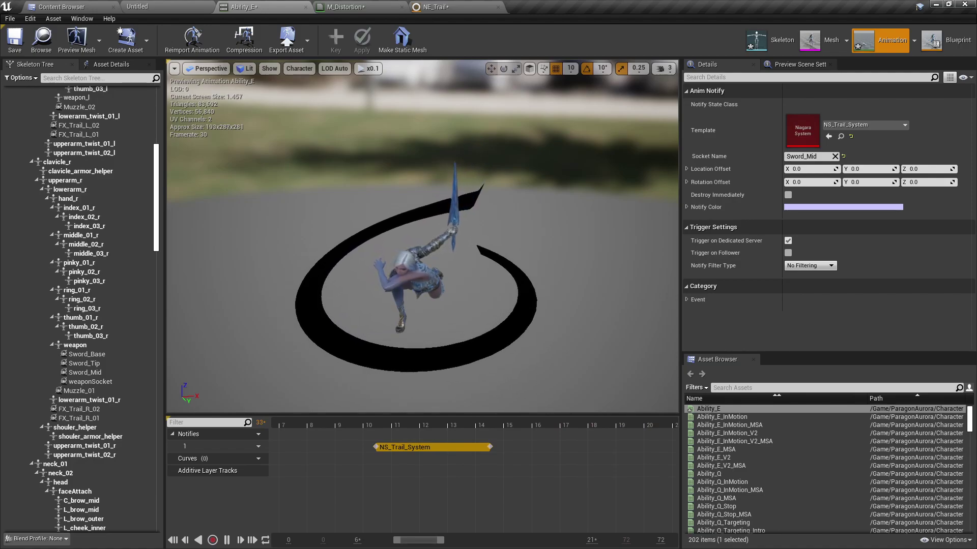
pyautogui.click(369, 68)
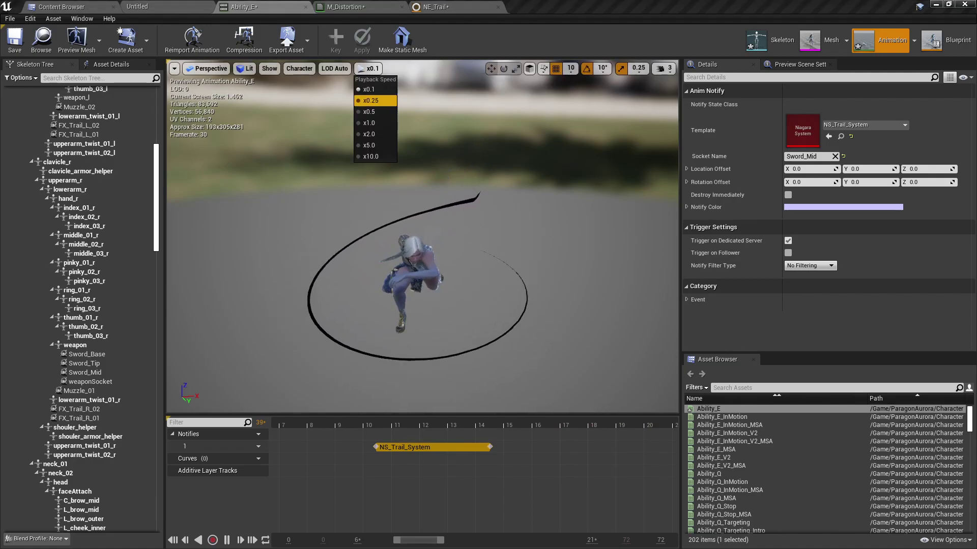
pyautogui.click(371, 125)
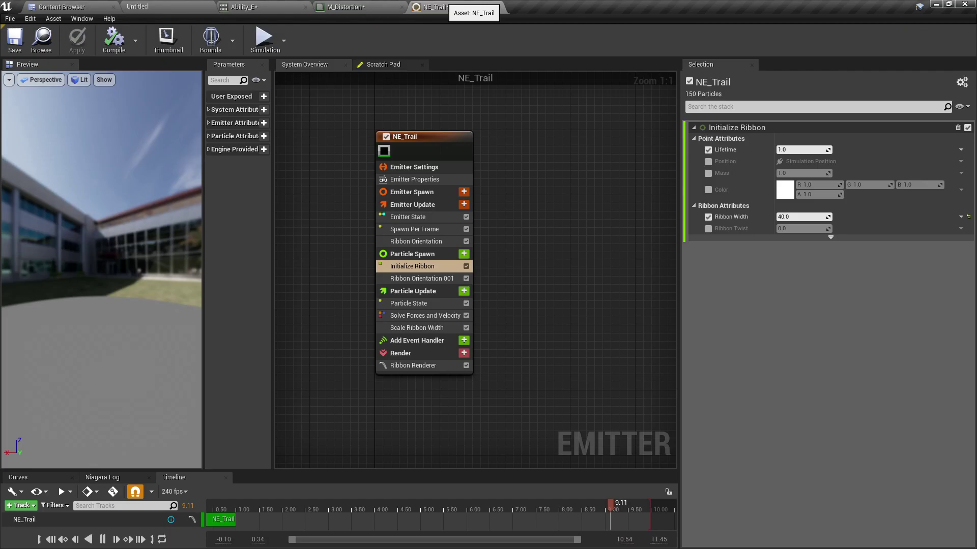
# - Set the Lifetime in NE_Trail's Initialize Ribbon module to 0.1 and check the trail in Ability_E
pyautogui.click(782, 149)
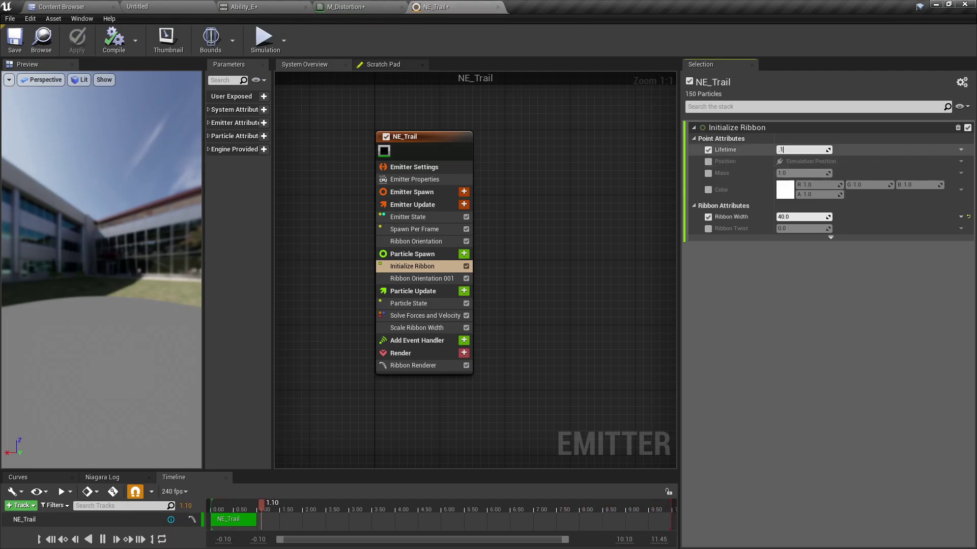
pyautogui.click(244, 7)
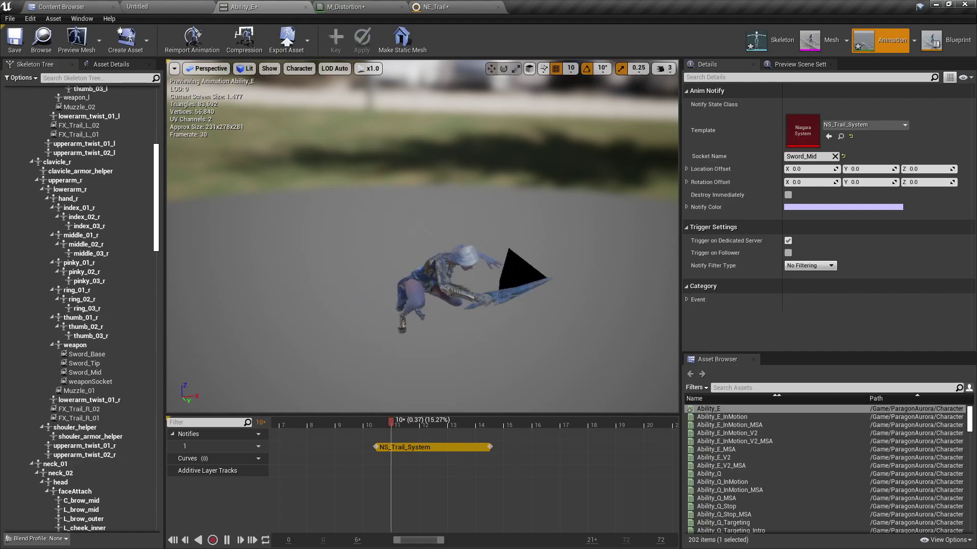
pyautogui.click(436, 7)
pyautogui.click(244, 6)
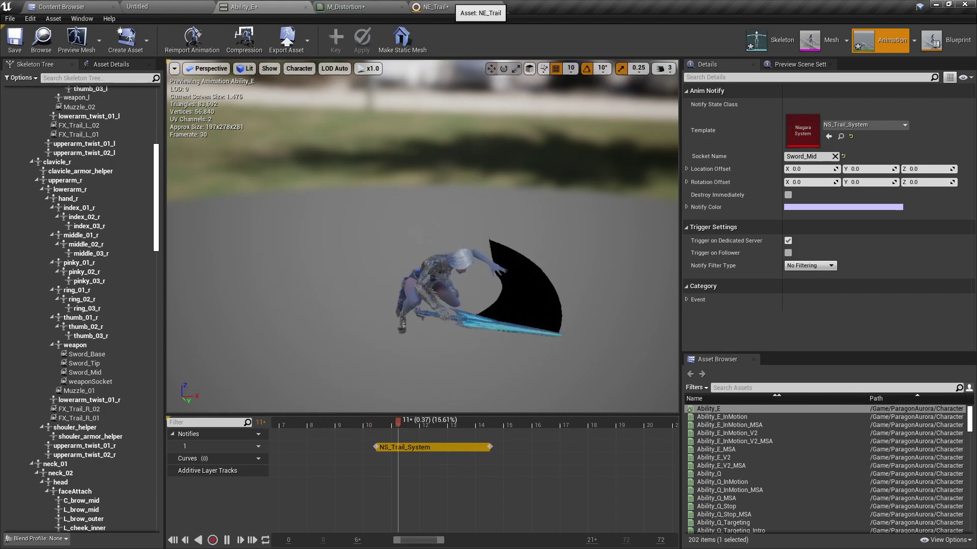
# - Move the middle key of NE_Trail's Scale Ribbon Width curve lower and slightly later in time, and return to Ability_E
pyautogui.click(436, 6)
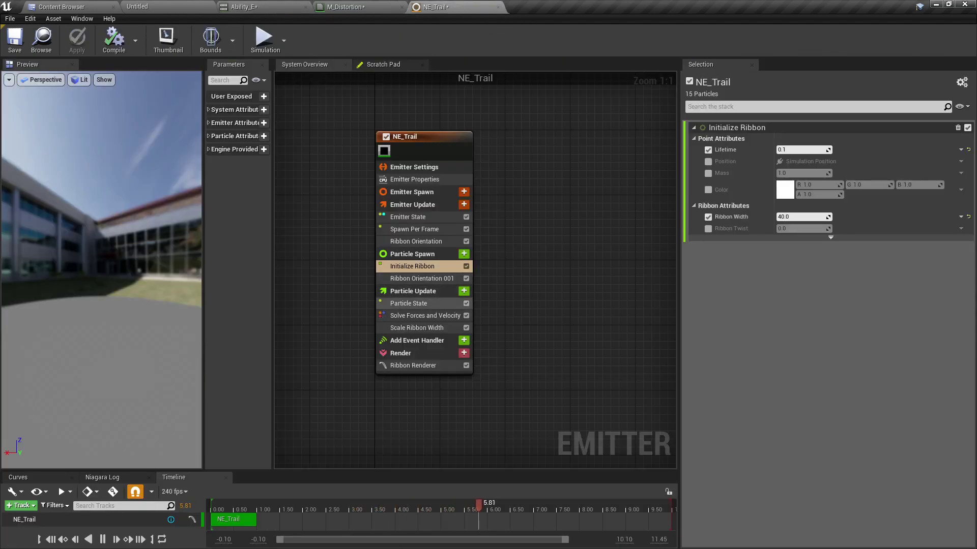
pyautogui.click(427, 328)
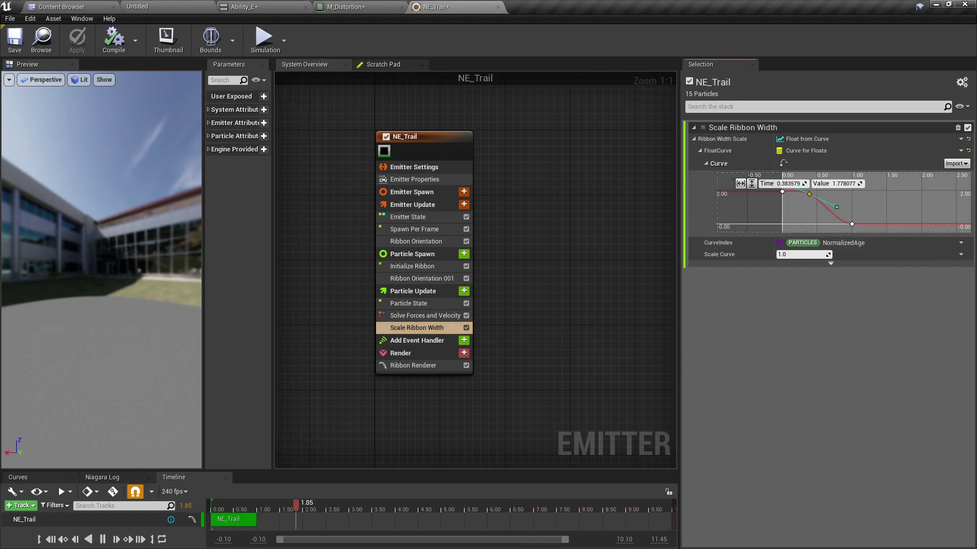
pyautogui.moveTo(809, 194); pyautogui.dragTo(821, 210)
pyautogui.click(264, 6)
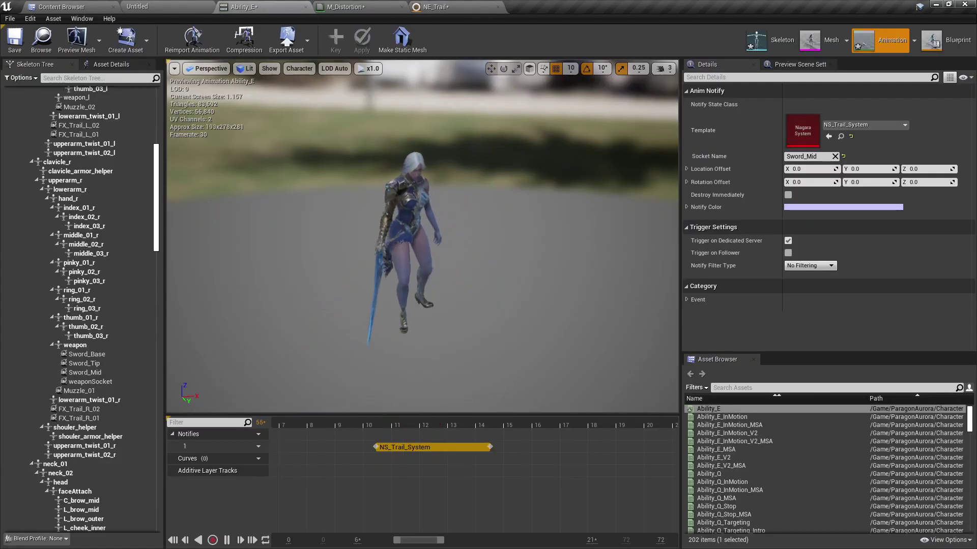
# - Watch the Ability_E swing at x0.25 playback speed, and restore the speed to x1.0
pyautogui.click(369, 68)
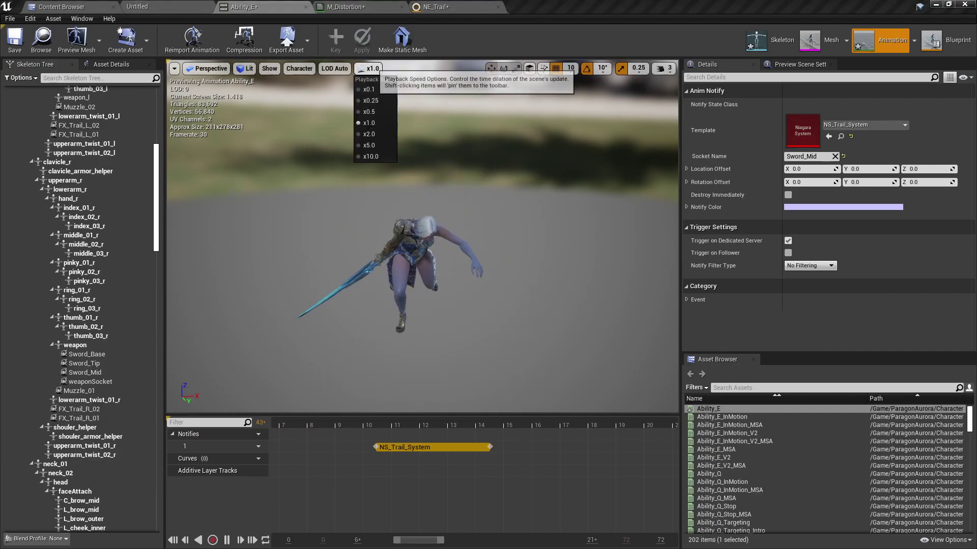
pyautogui.click(369, 90)
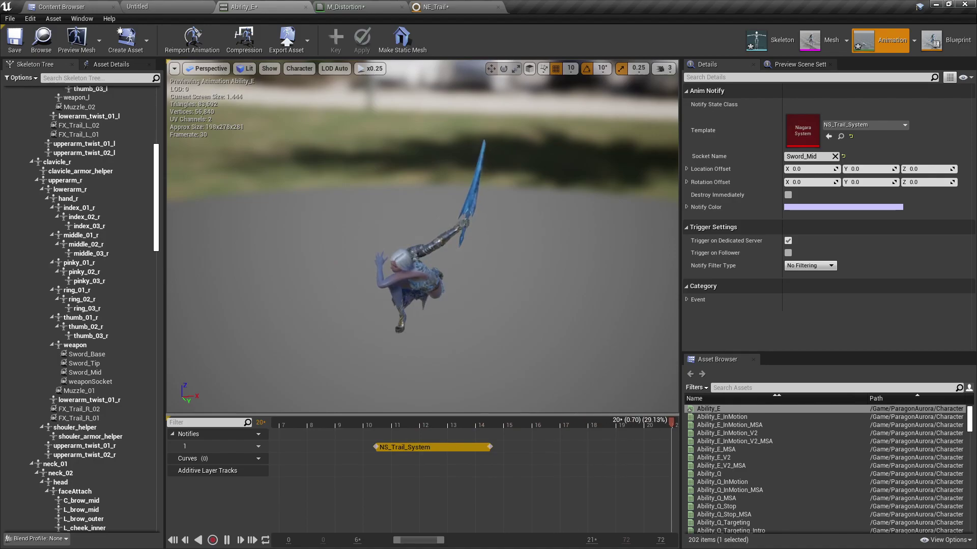
pyautogui.click(370, 69)
pyautogui.click(373, 124)
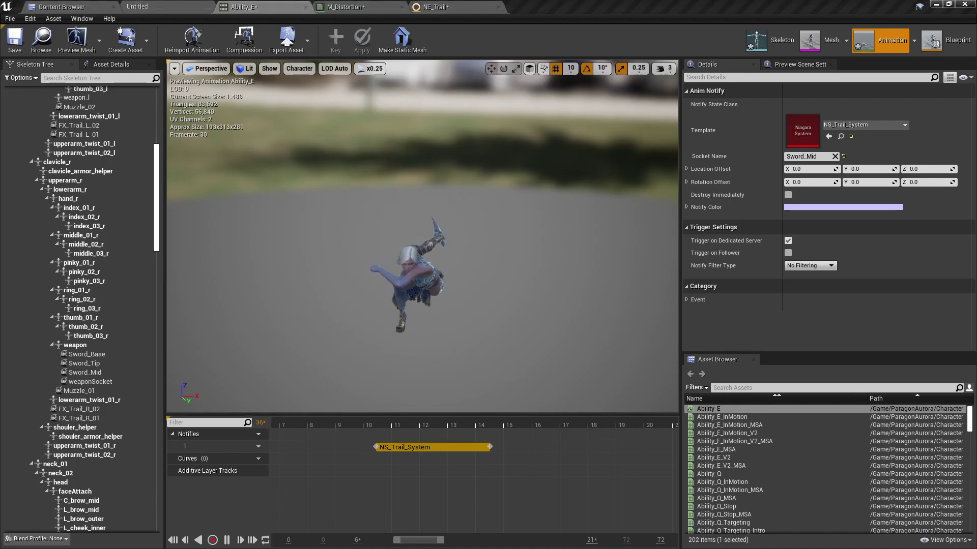
# - Set the constant feeding M_Distortion's Opacity back to 0 and apply the material
pyautogui.click(346, 7)
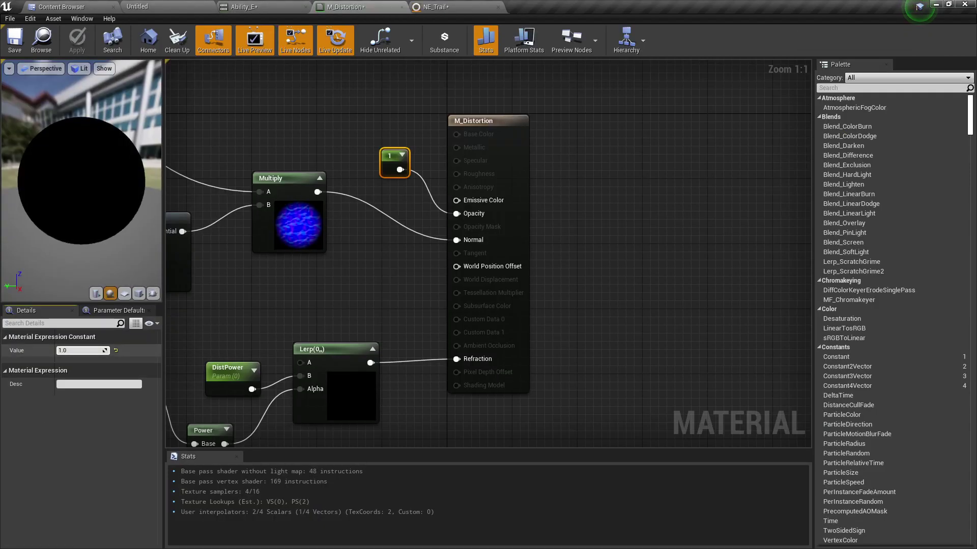
pyautogui.write('0')
pyautogui.press('Return')
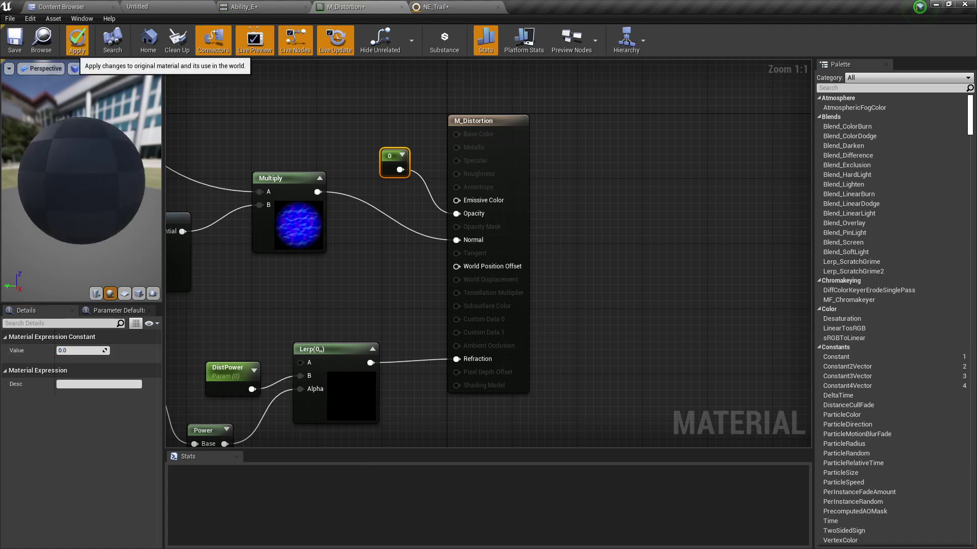
pyautogui.click(77, 41)
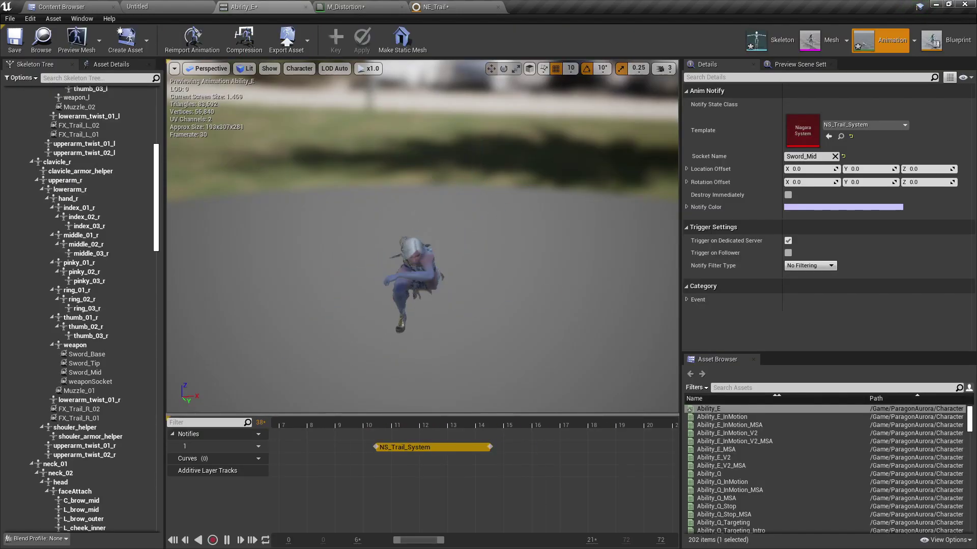
# - Slow the Ability_E playback to x0.1 and view the swing from a lower, closer angle
pyautogui.click(369, 68)
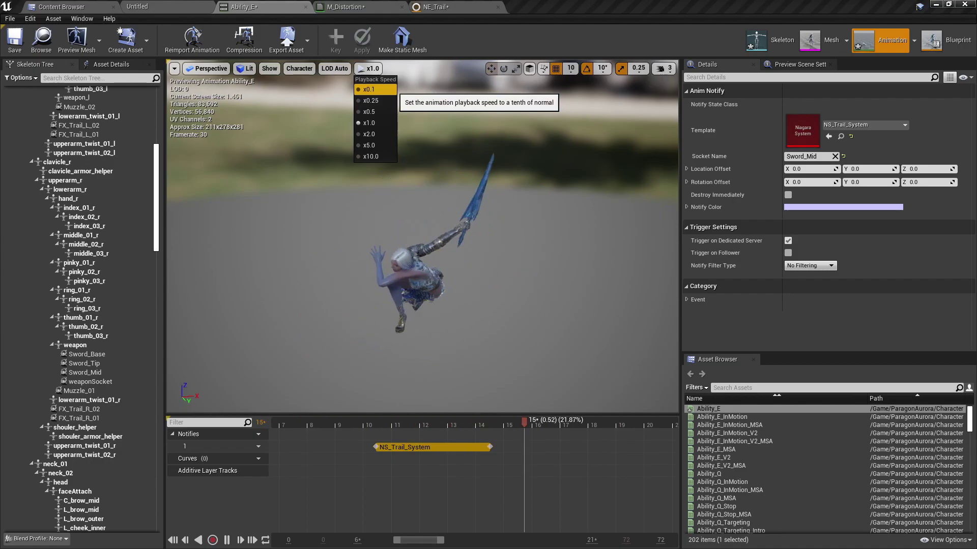
pyautogui.click(375, 90)
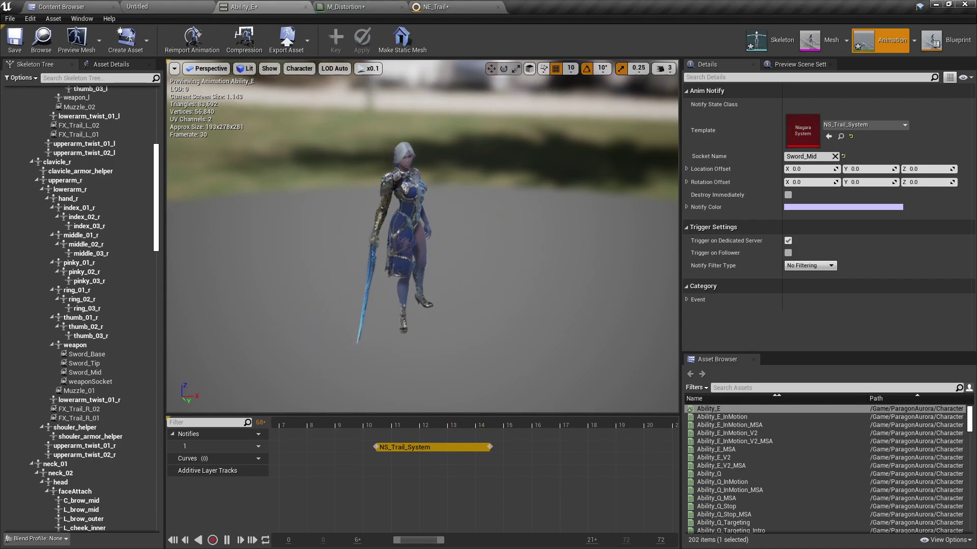
pyautogui.moveTo(423, 236); pyautogui.dragTo(419, 204, button='right')
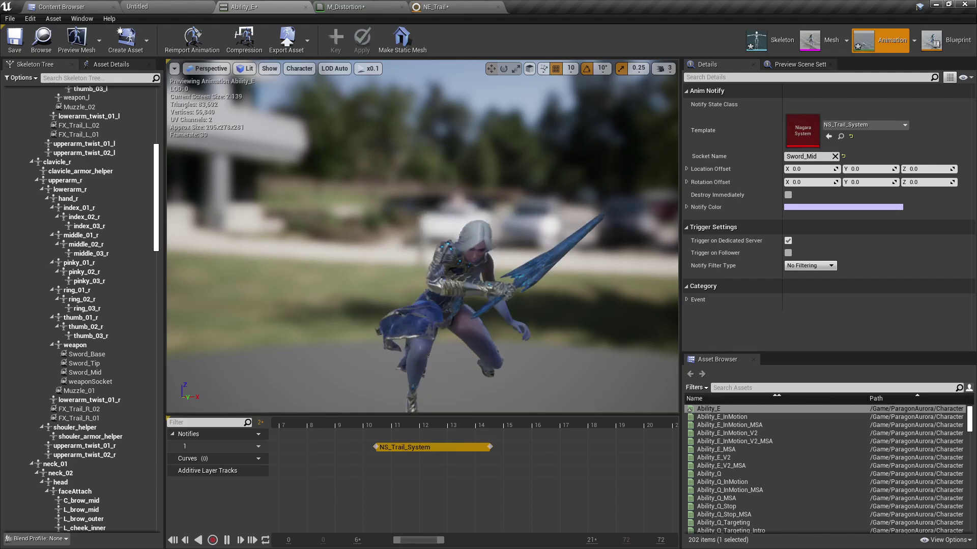